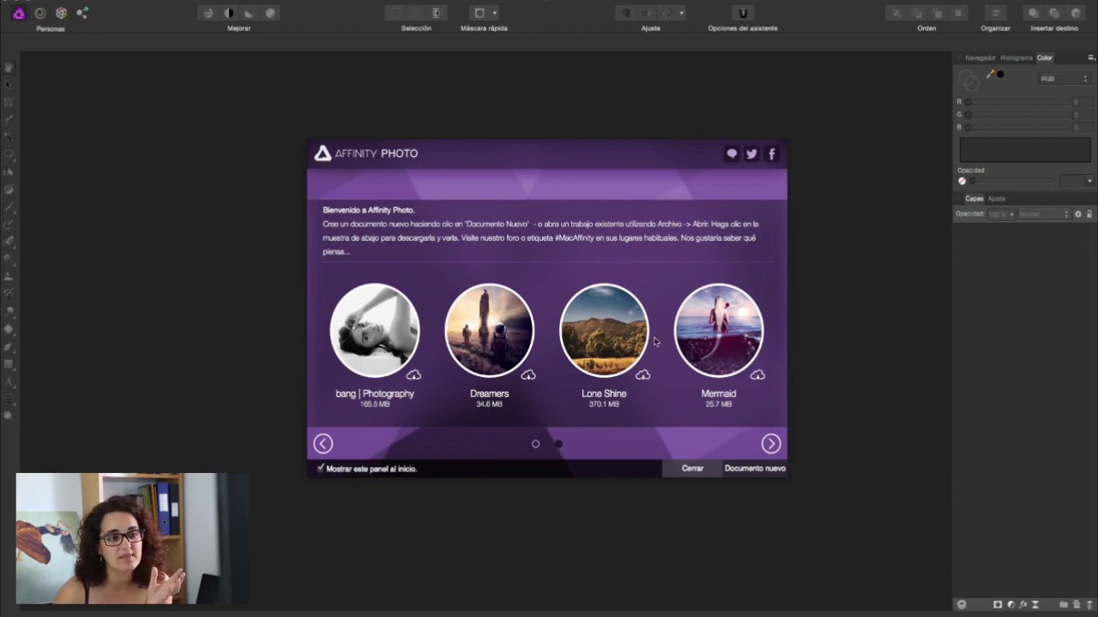
Browse the next page of sample images, then close the welcome panel
click(770, 443)
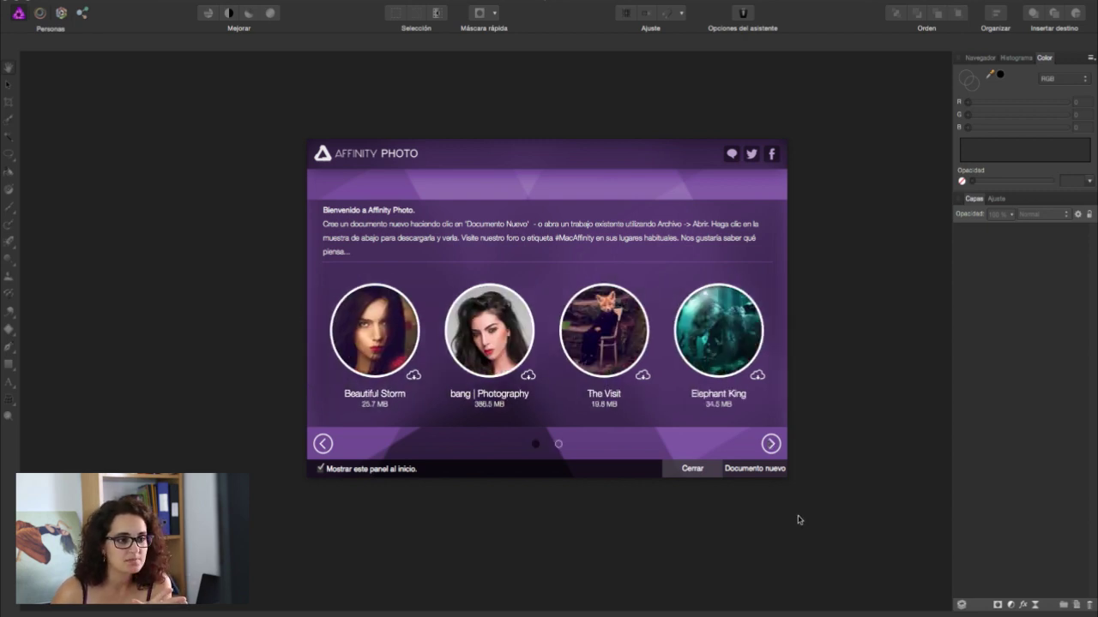
click(691, 470)
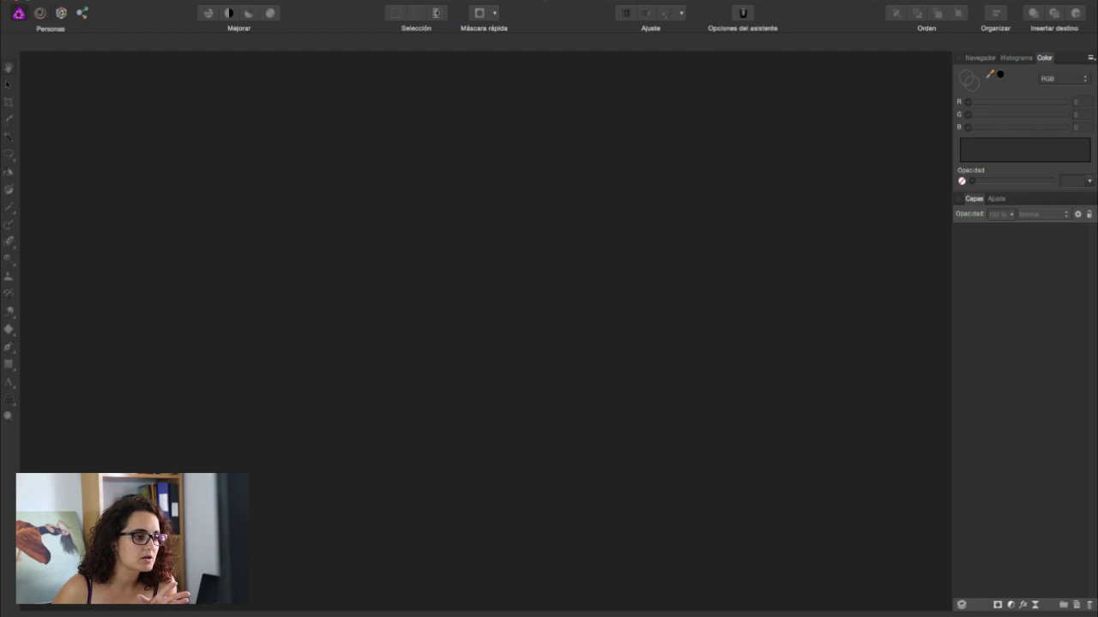
From Finder's FOTO folder, open 2T1A9661.CR2 with Affinity Photo via Abrir con
click(231, 592)
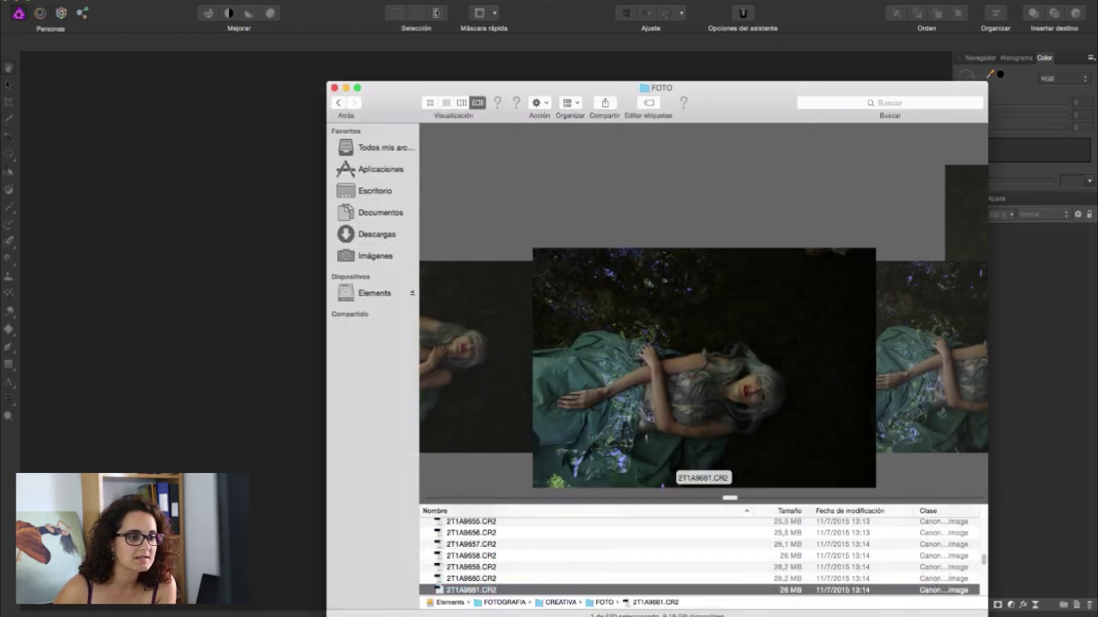
drag(487, 591, 234, 347)
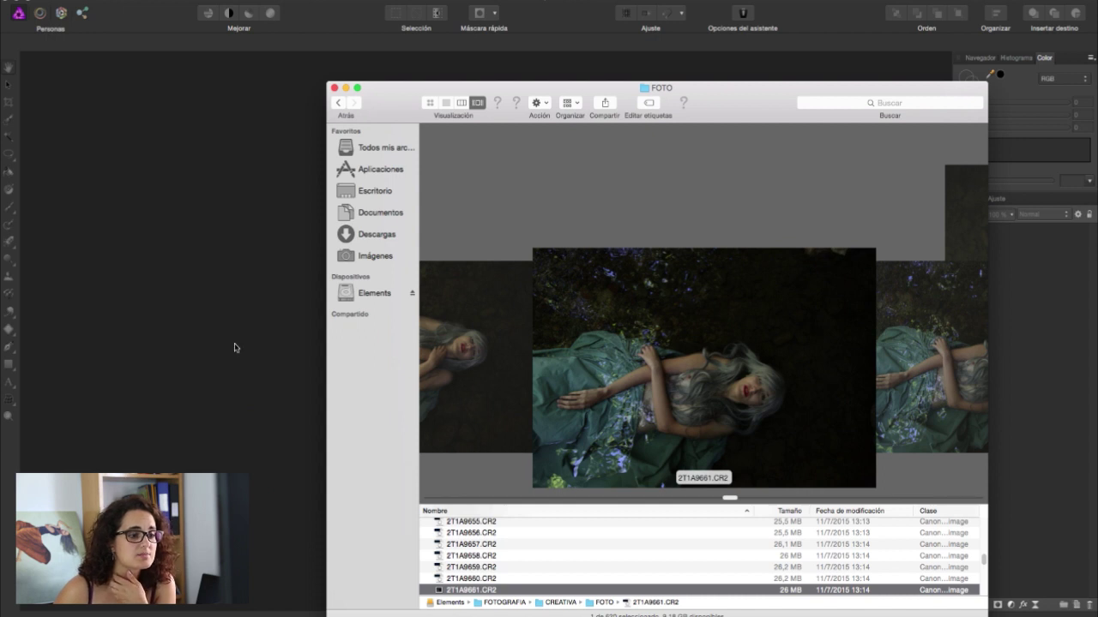
right_click(463, 597)
mouse_move(532, 382)
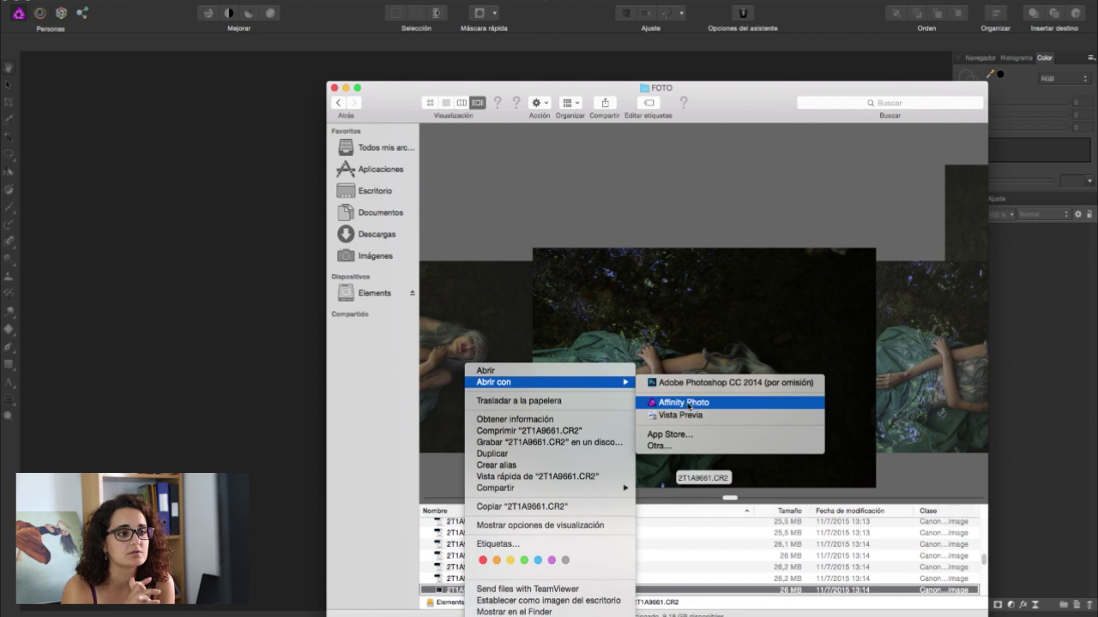
click(687, 403)
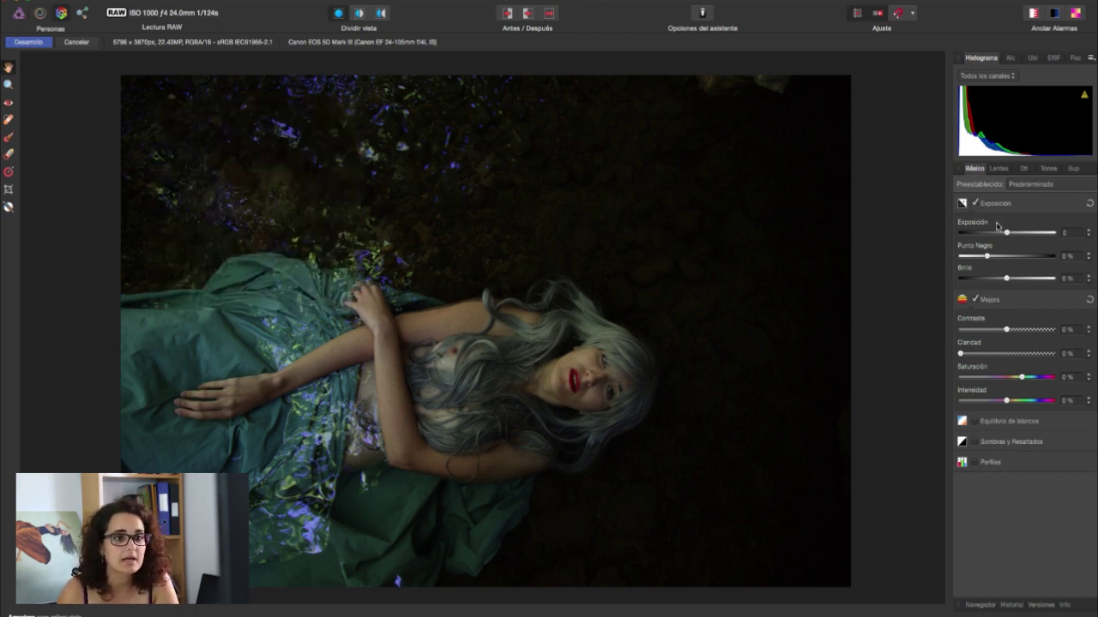
Raise exposure to about 0.78, nudge the black point, set brightness to -1% and add clarity
drag(1007, 233, 1016, 232)
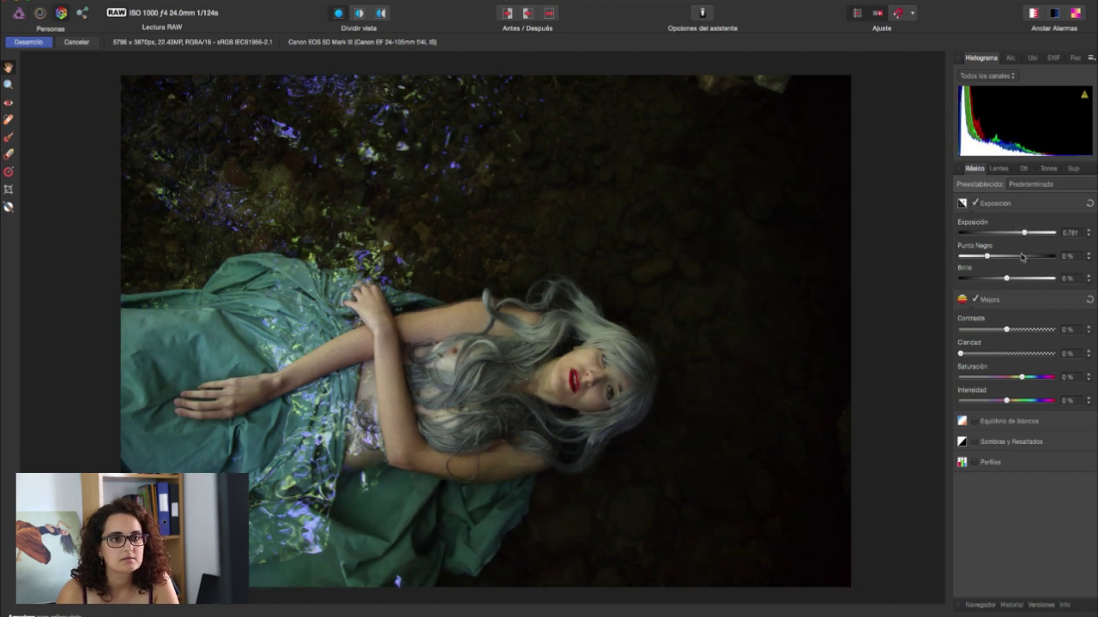
drag(989, 259, 987, 259)
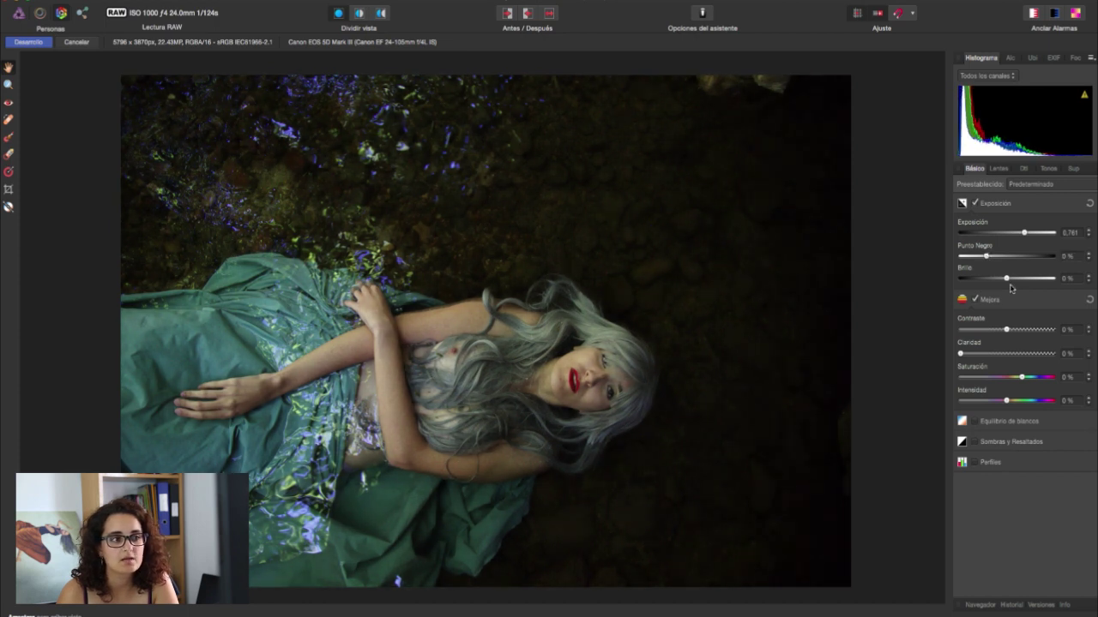
drag(1006, 278, 1006, 278)
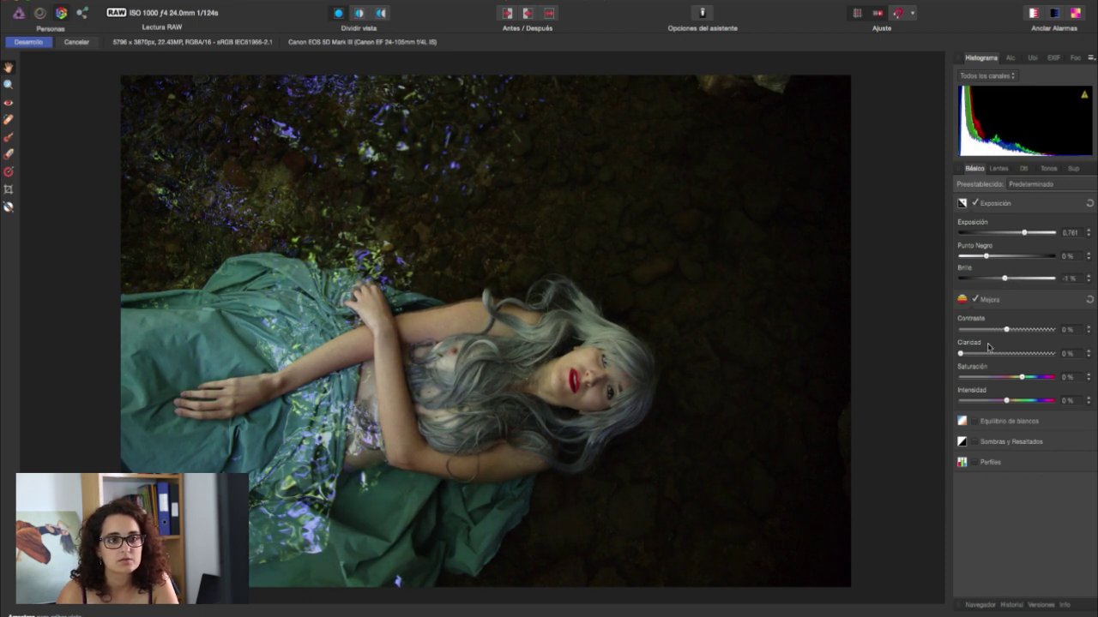
mouse_move(961, 353)
mouse_down()
mouse_move(1005, 354)
mouse_move(960, 354)
mouse_up()
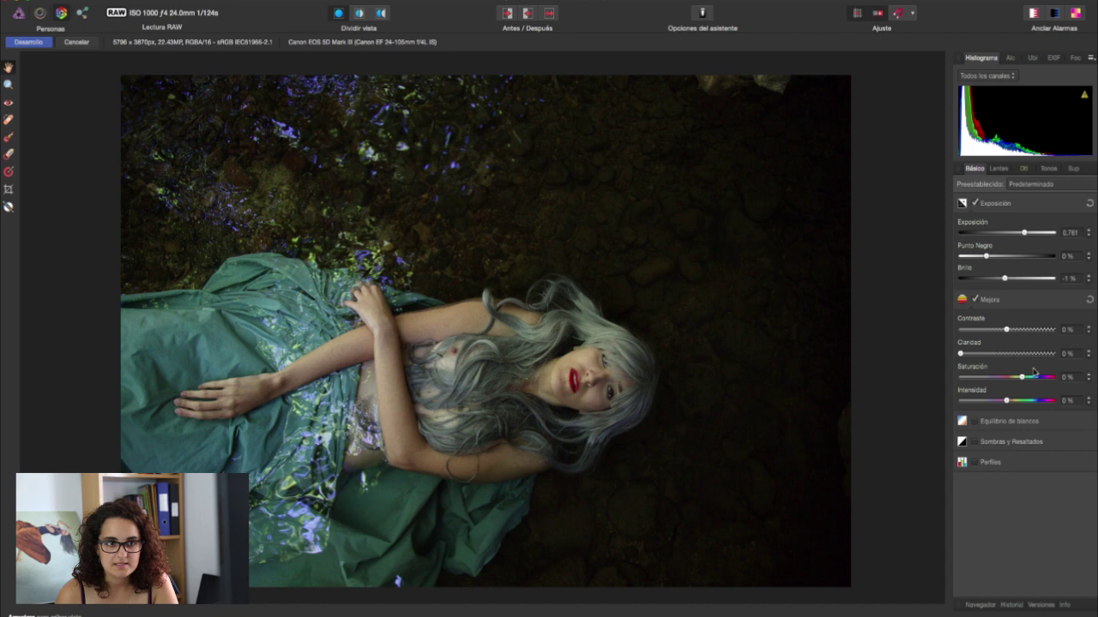
Enable Perfiles and turn on Corrección de la lente under Lentes
click(975, 421)
click(1037, 426)
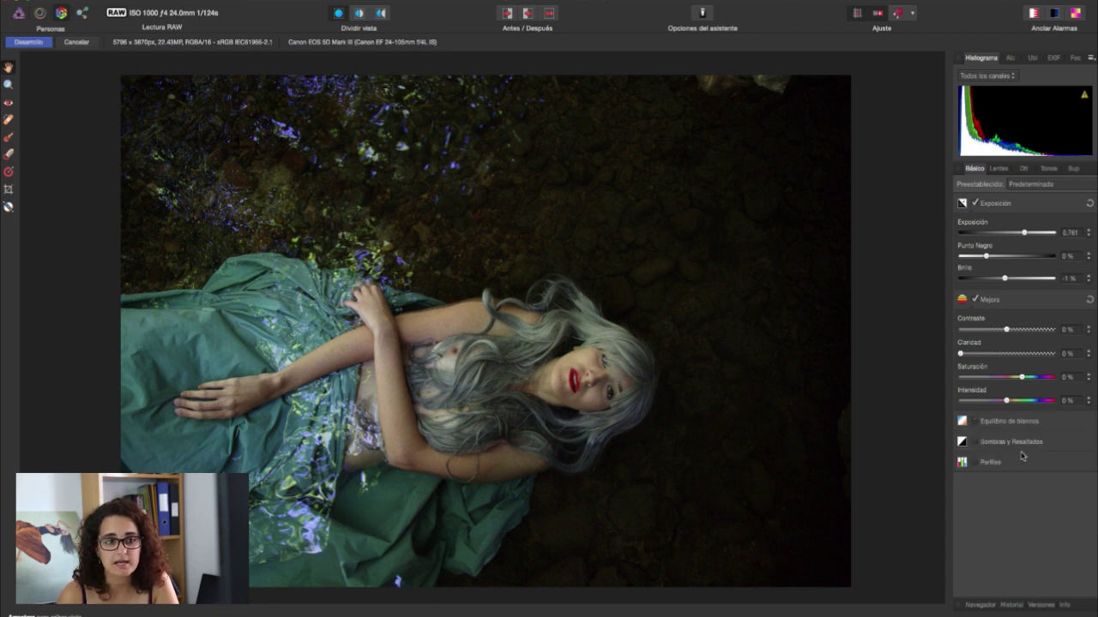
click(1031, 443)
click(1005, 466)
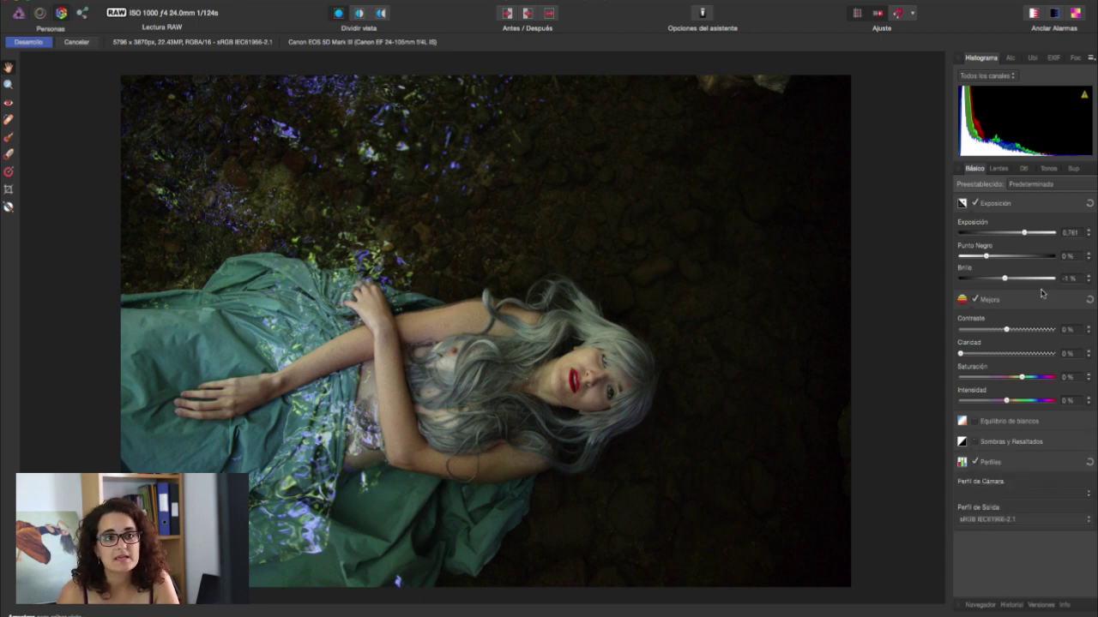
click(999, 169)
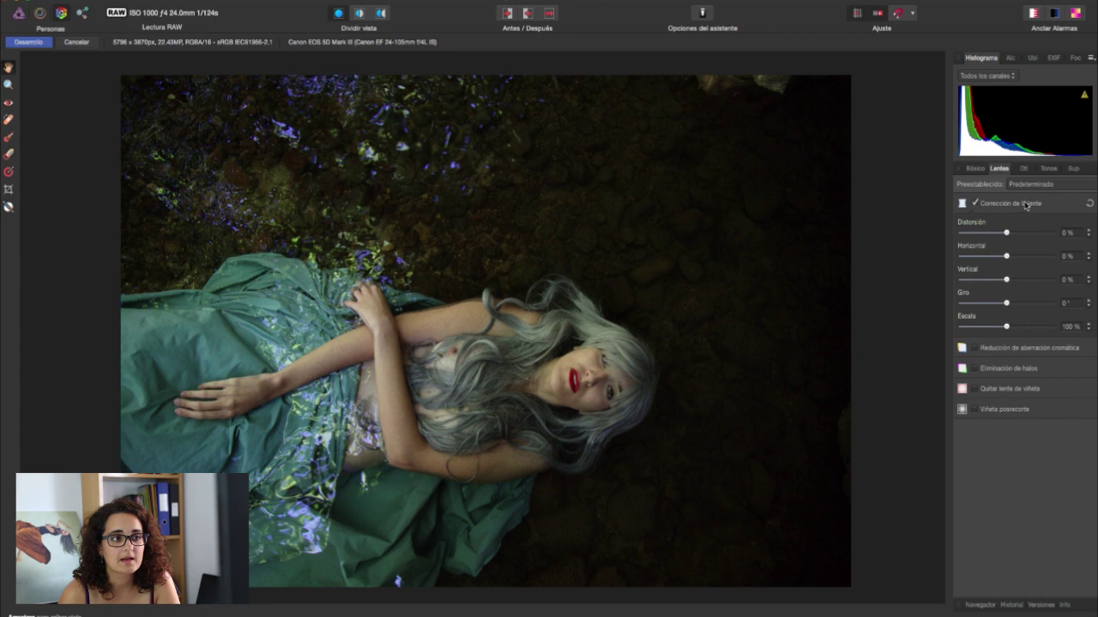
click(975, 203)
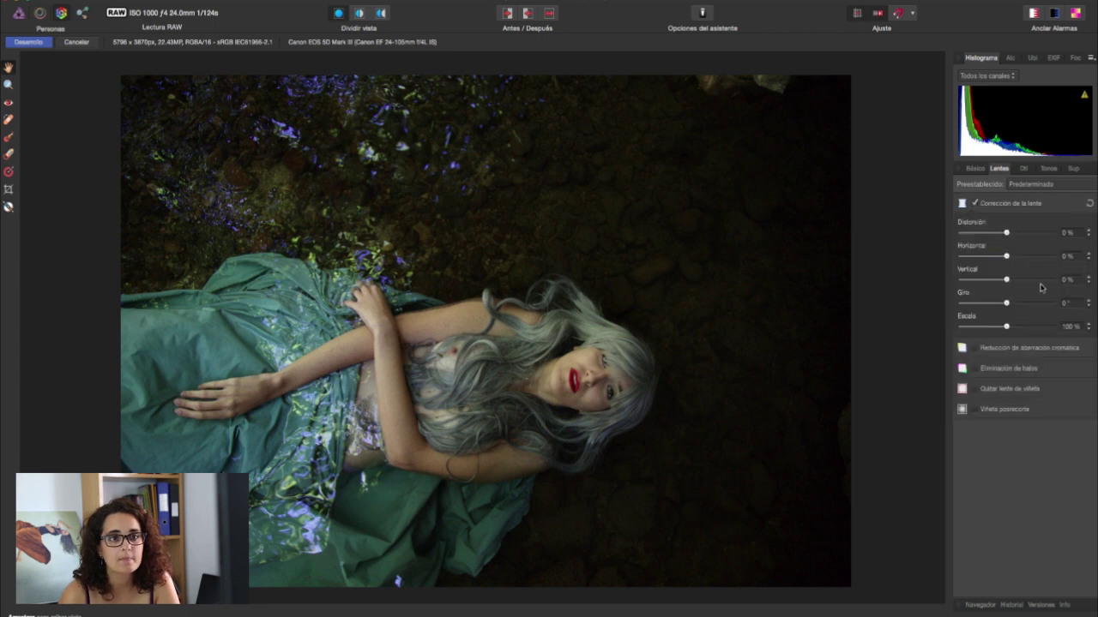
click(1023, 170)
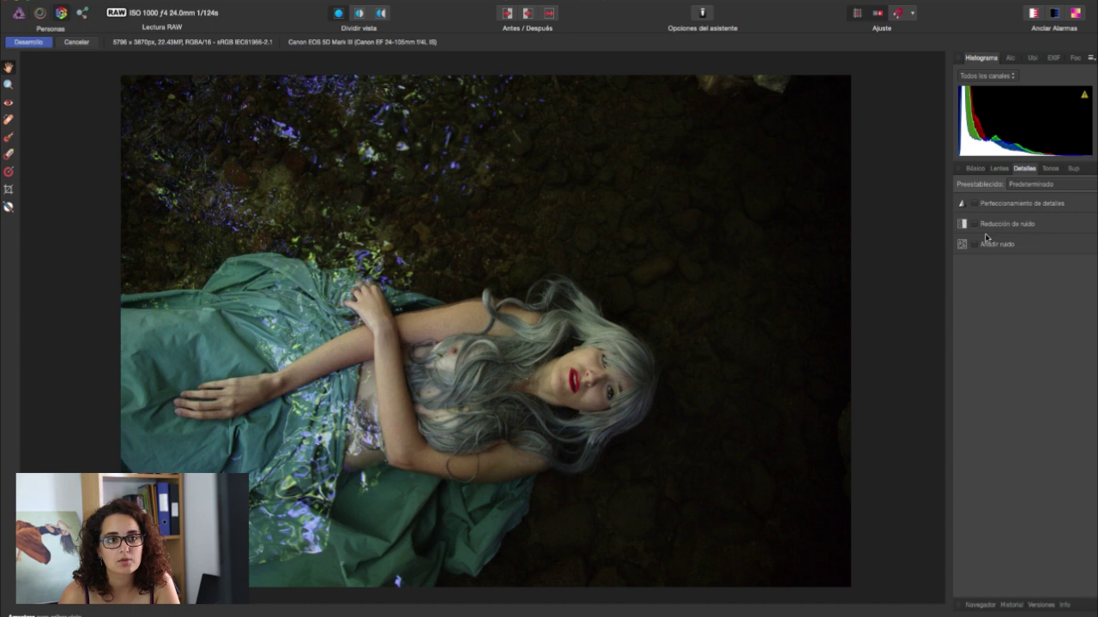
Turn on Reducción de ruido with Luminancia at 100%, viewed at 100% zoom
click(976, 224)
drag(960, 254, 1052, 255)
key(ctrl+1)
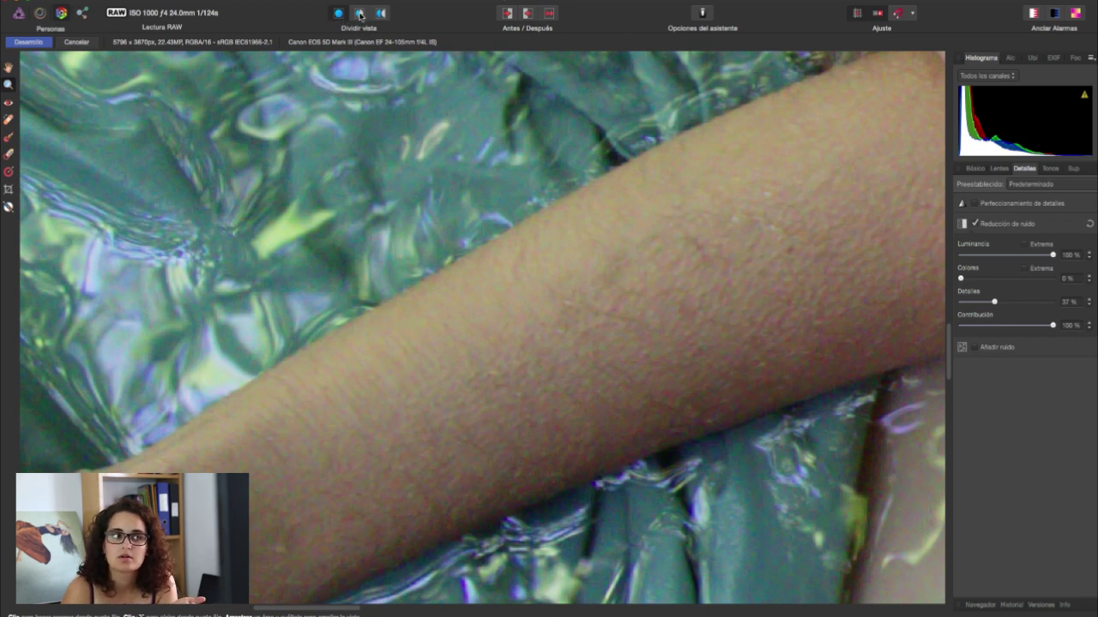
Compare the result with a Dividir vista before/after divider, then fit the photo to the window
click(361, 15)
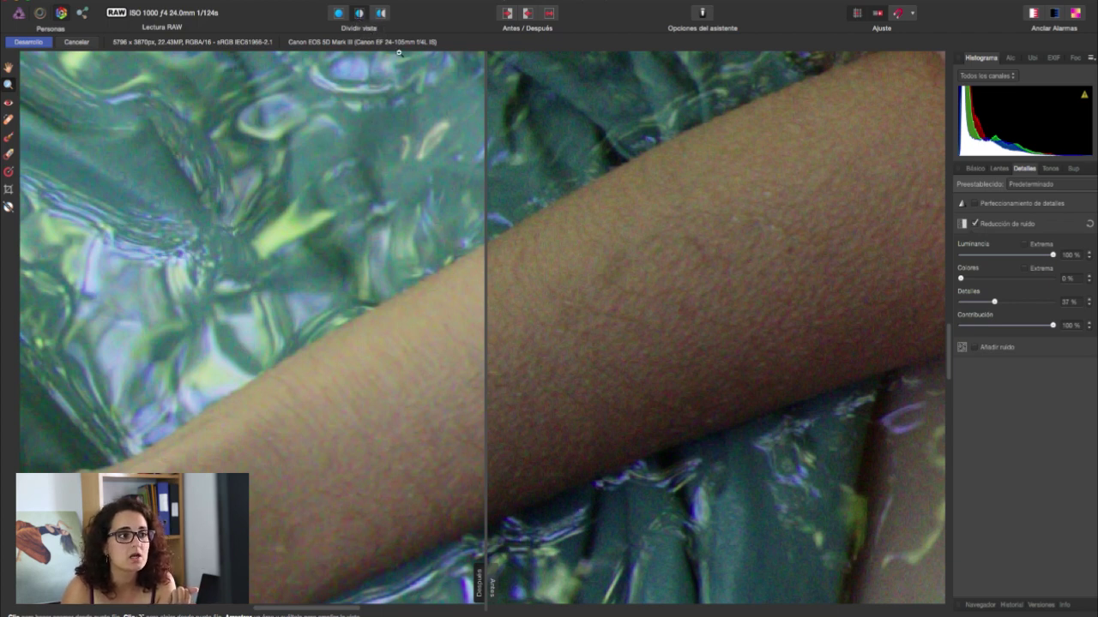
click(293, 343)
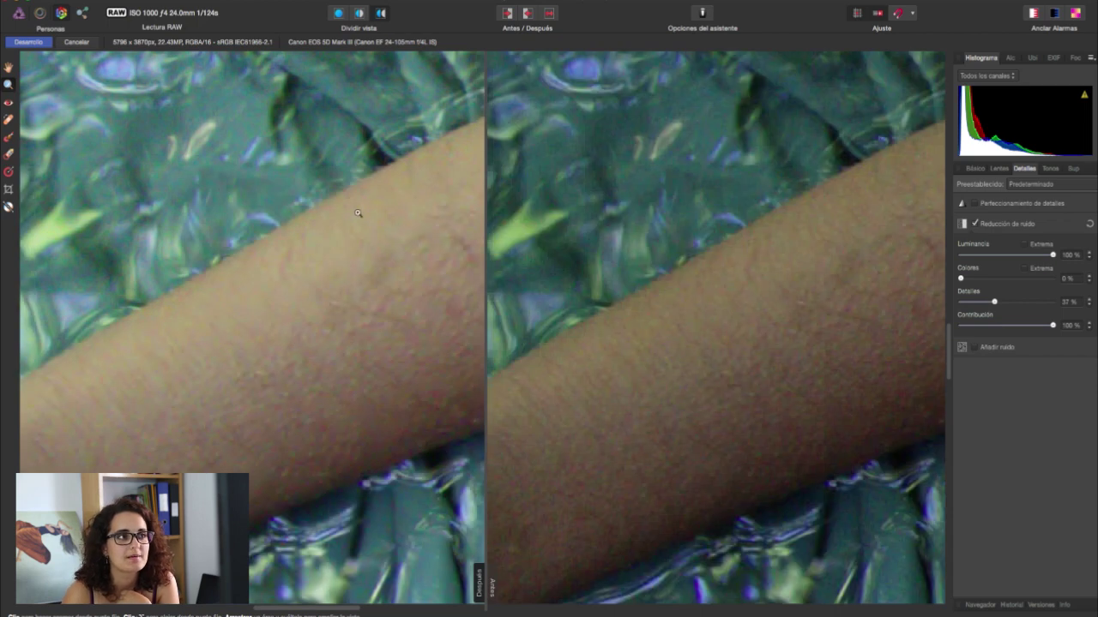
click(360, 13)
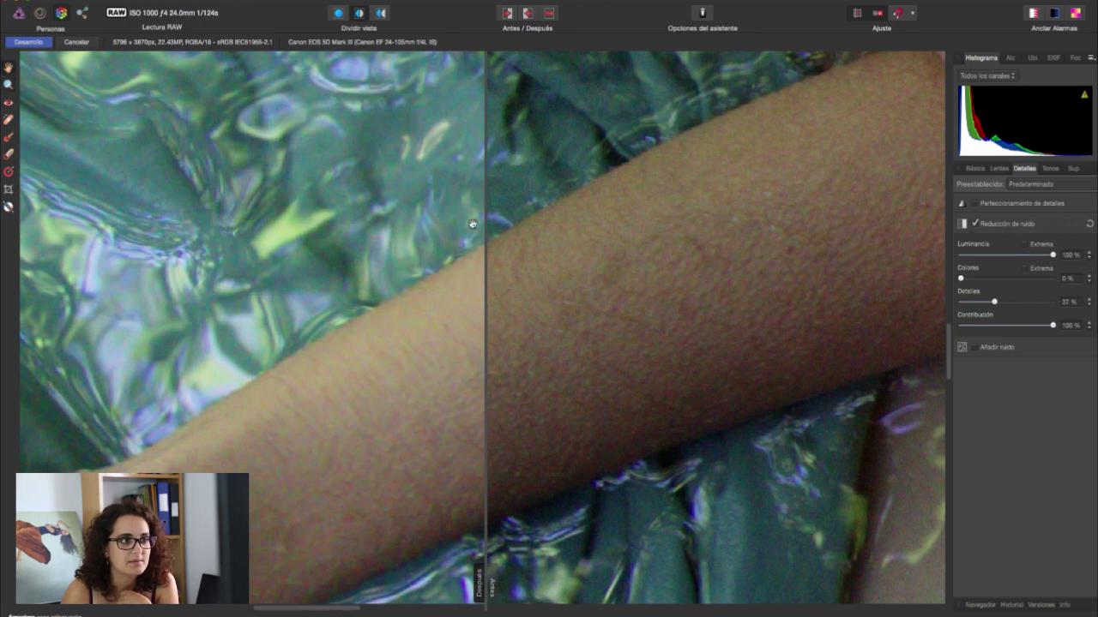
mouse_move(476, 221)
mouse_down()
mouse_move(404, 242)
mouse_move(576, 225)
mouse_up()
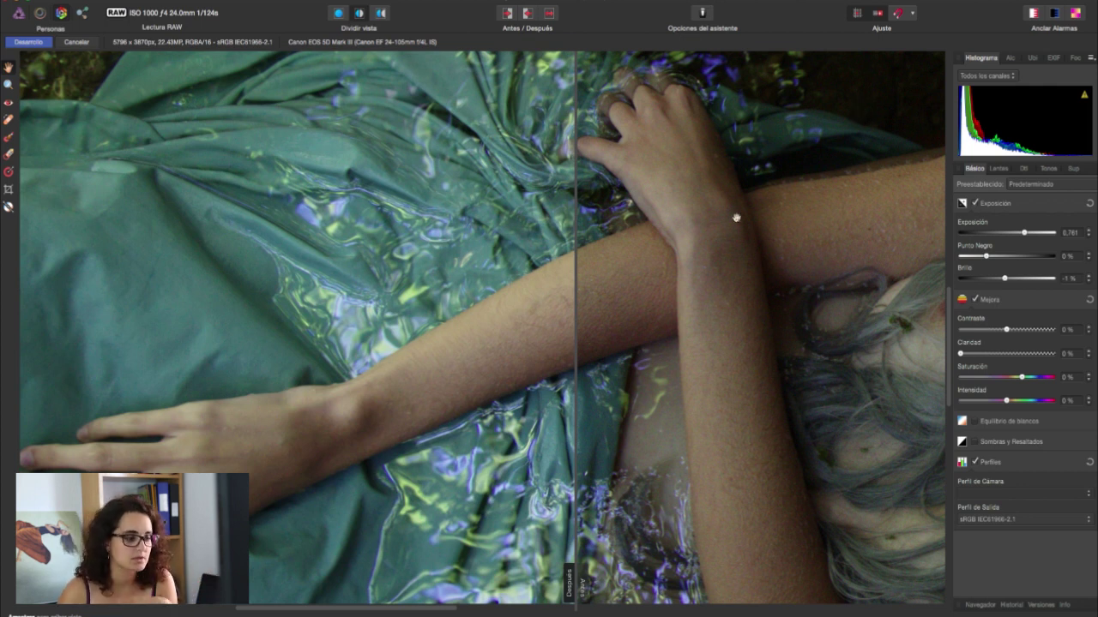
key(ctrl+0)
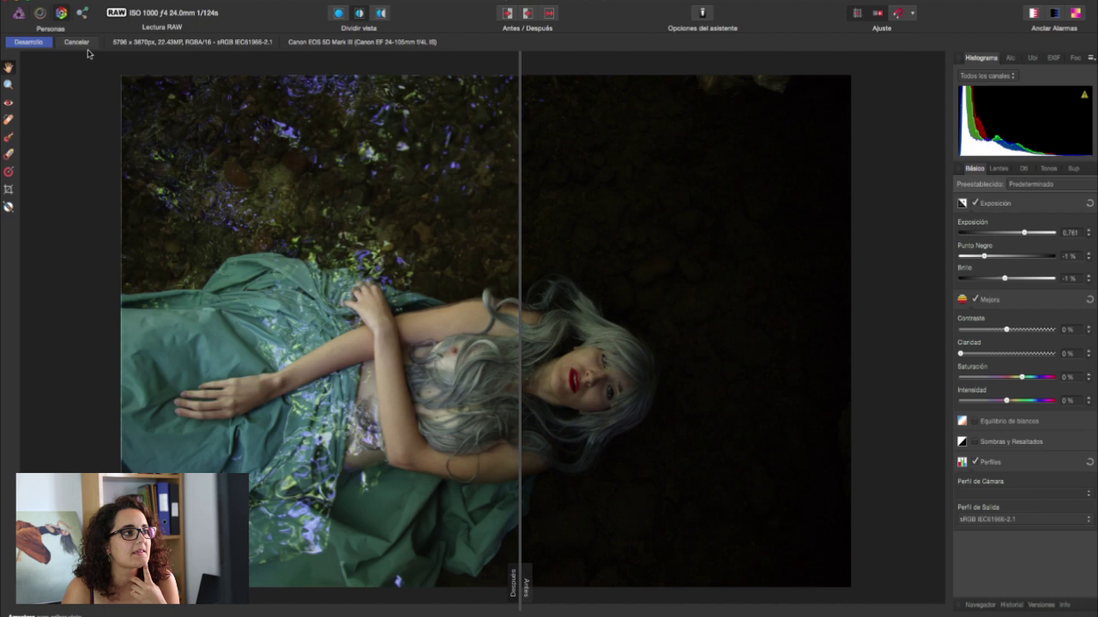
Apply the Develop settings as a Fondo layer and enlarge the Navegador panel above the layers
click(38, 42)
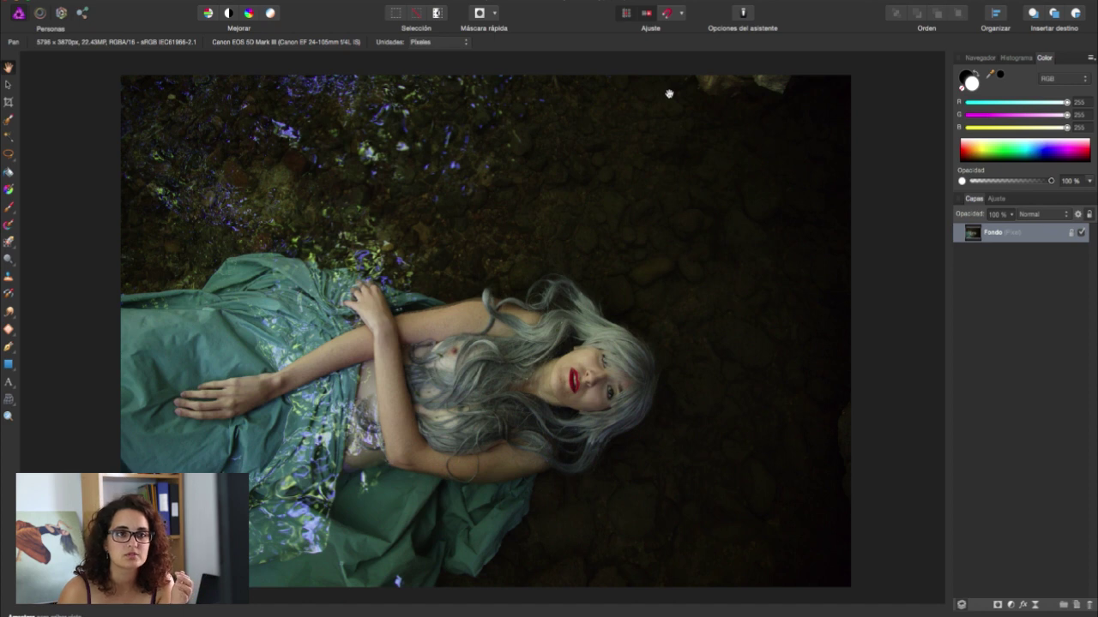
click(981, 59)
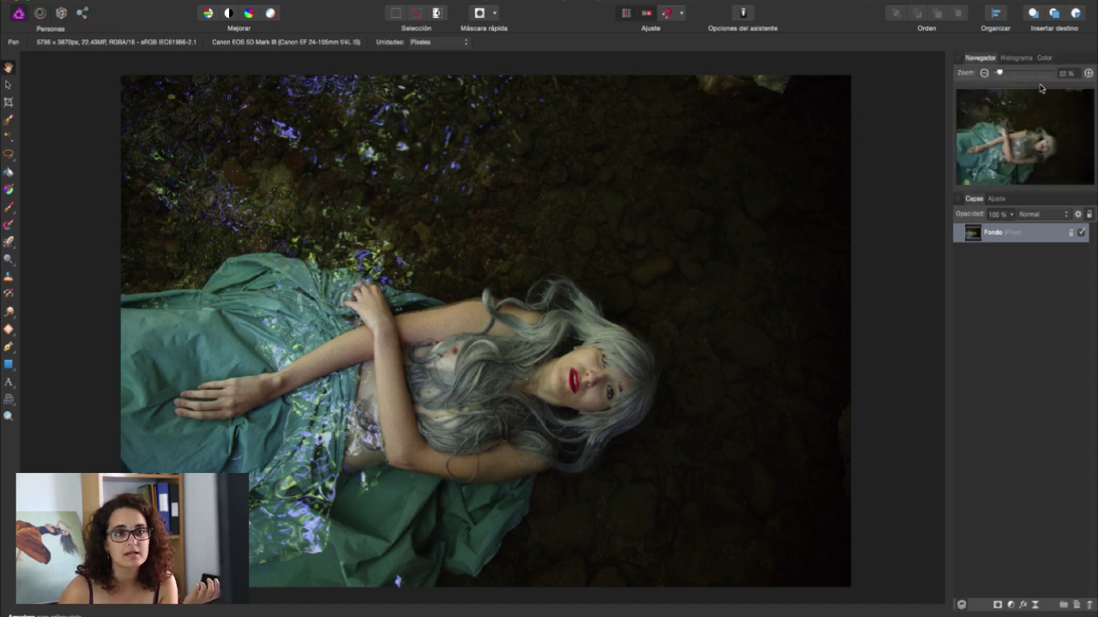
drag(1026, 190, 1033, 186)
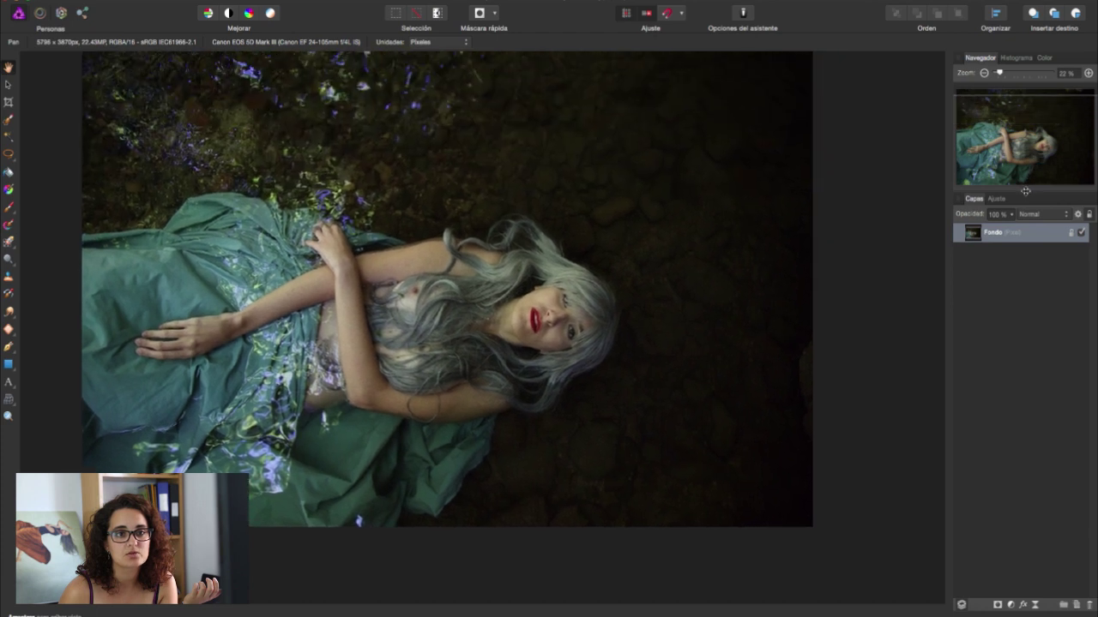
drag(1029, 194, 1026, 348)
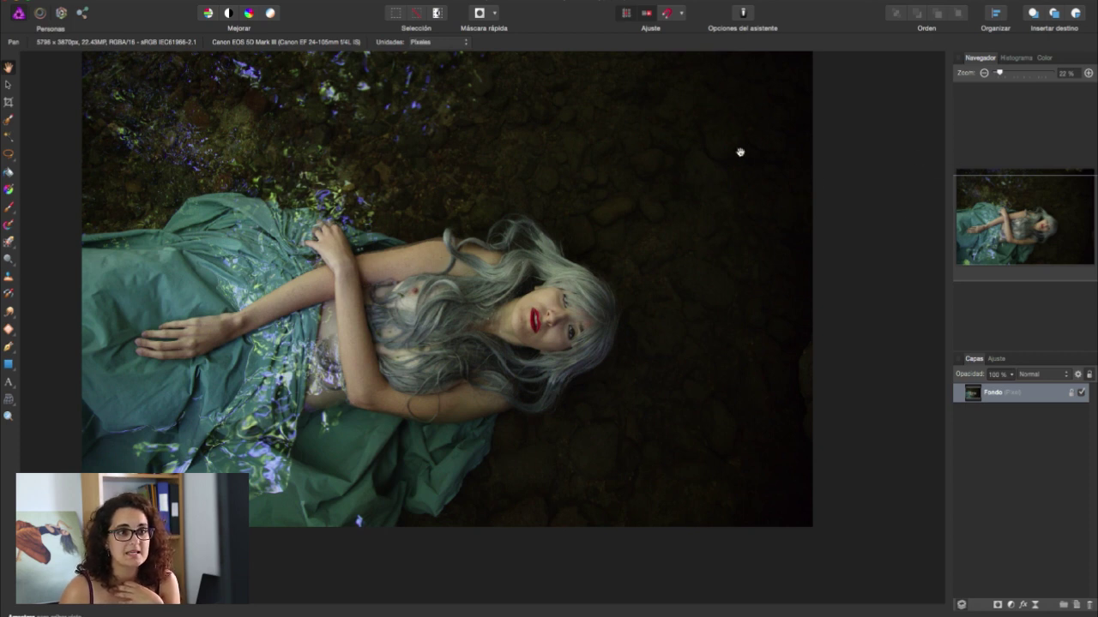
drag(852, 151, 918, 208)
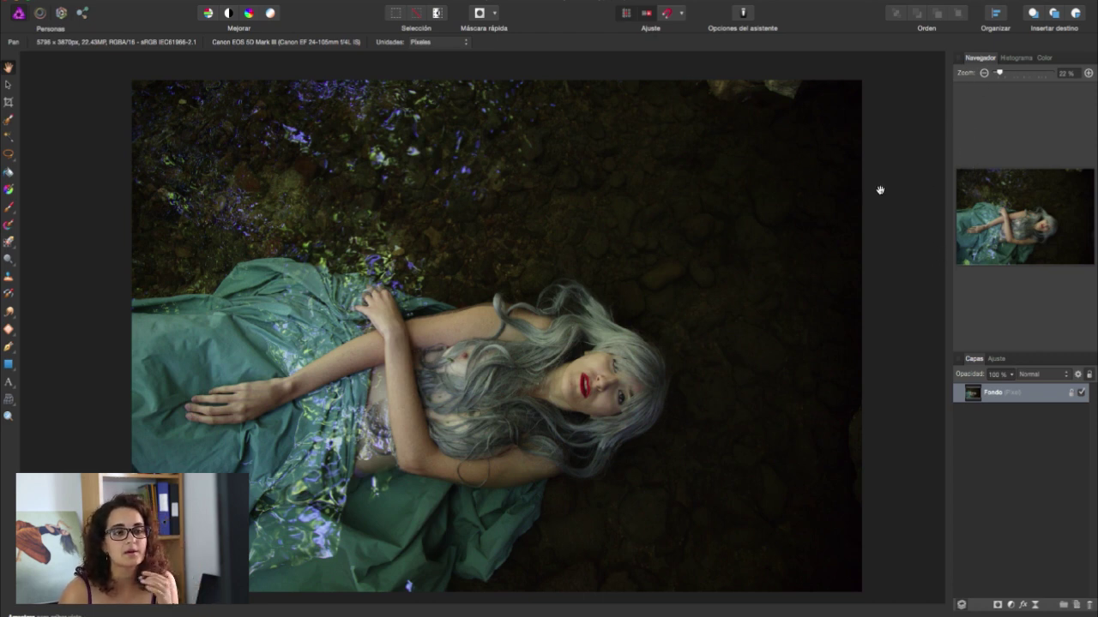
drag(480, 87, 480, 85)
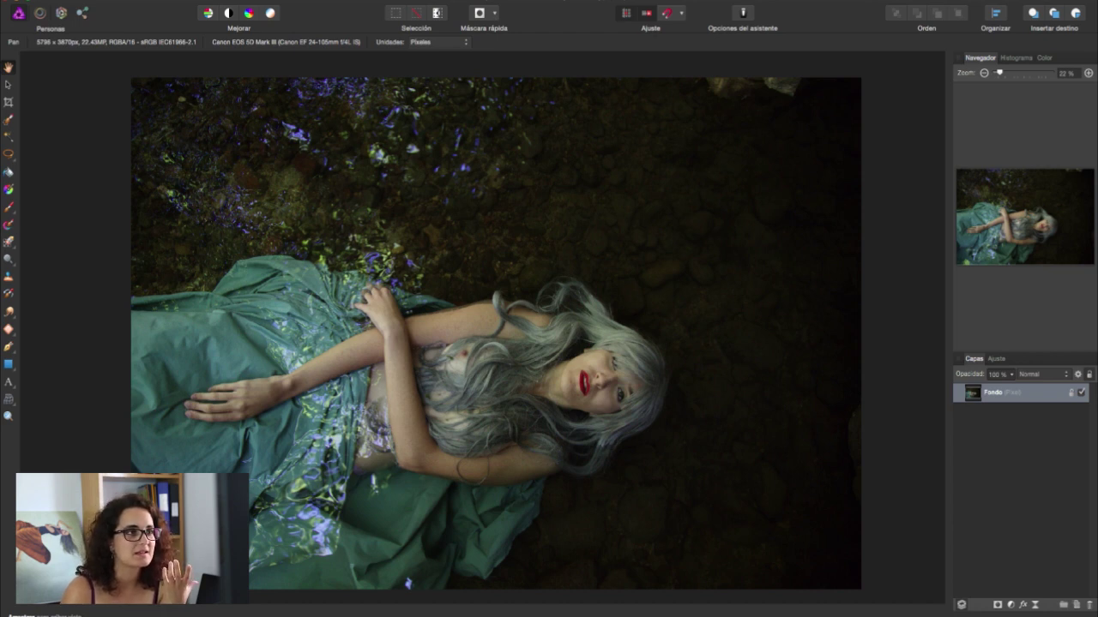
click(454, 0)
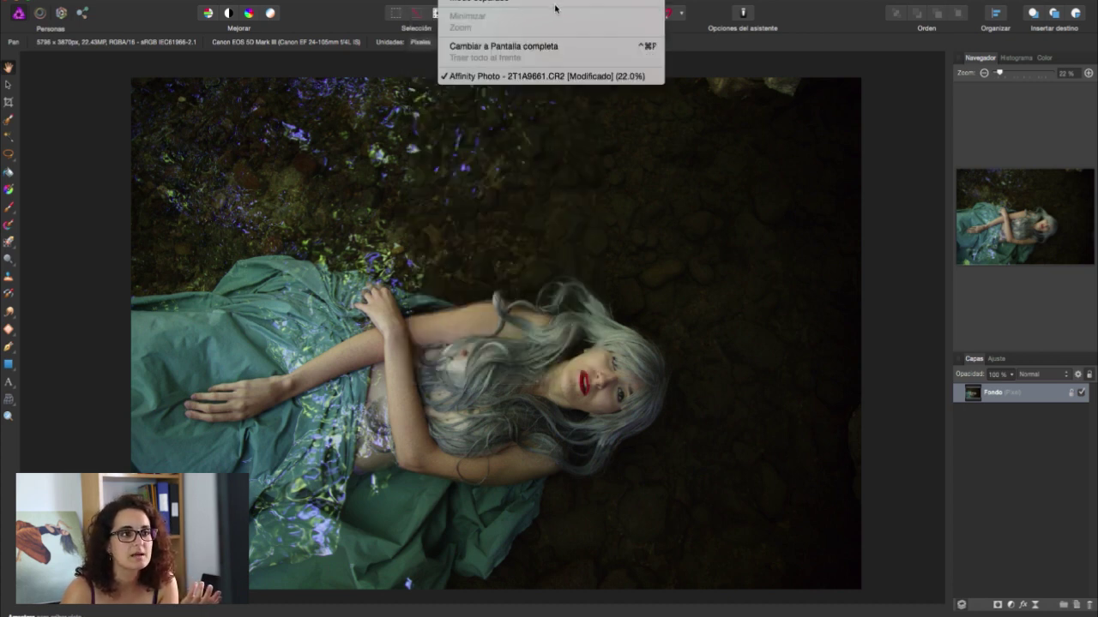
Switch to a single combined full window, then toggle full-screen mode on and off
click(607, 0)
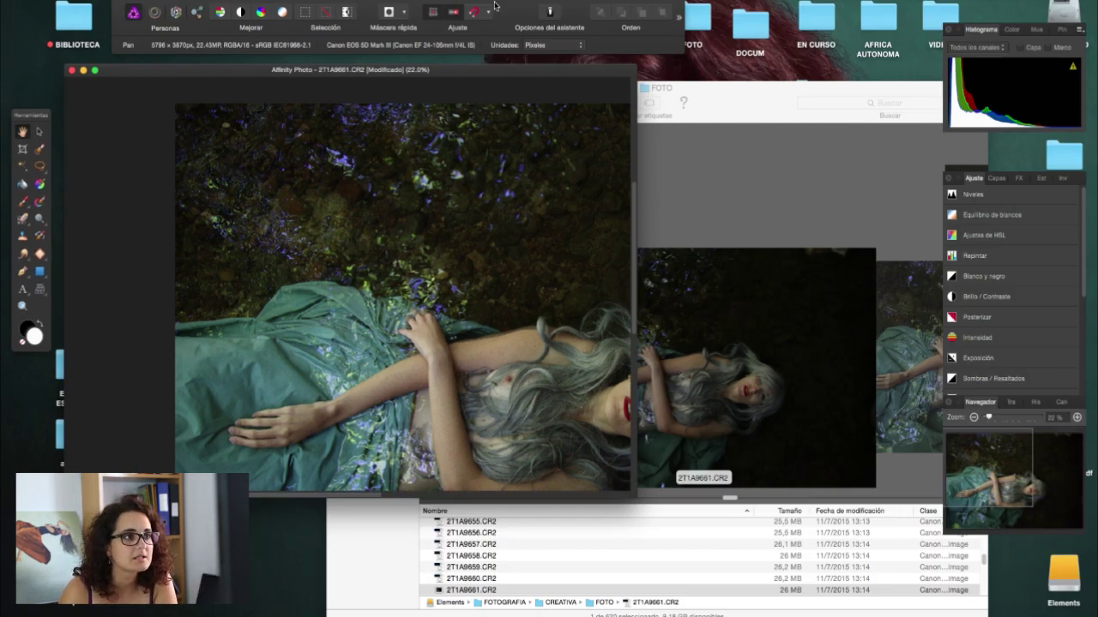
click(495, 6)
click(480, 26)
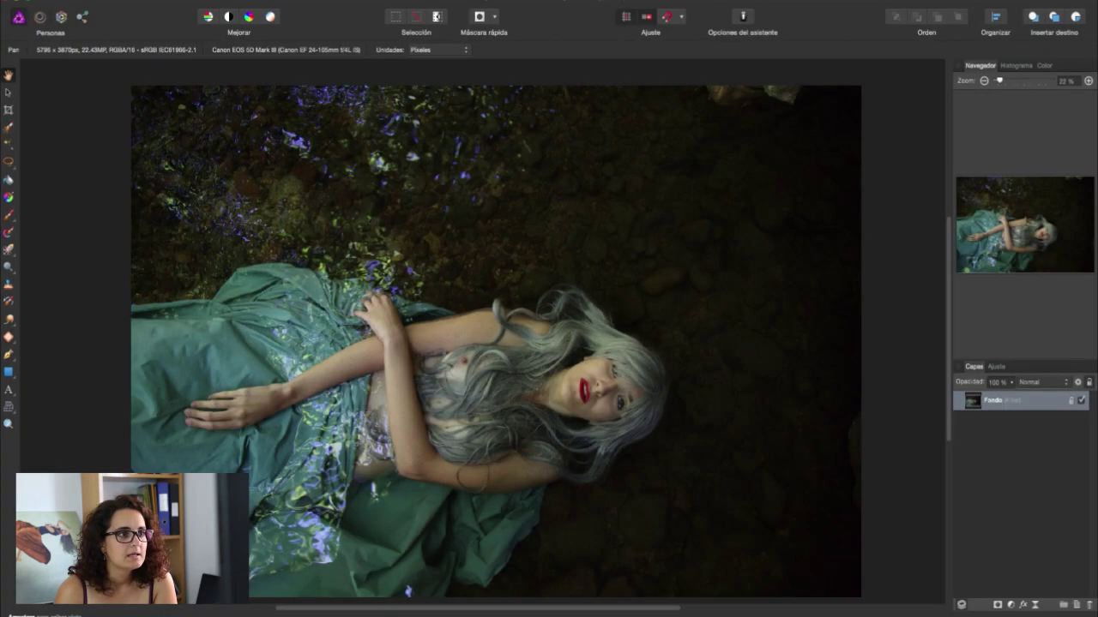
click(478, 2)
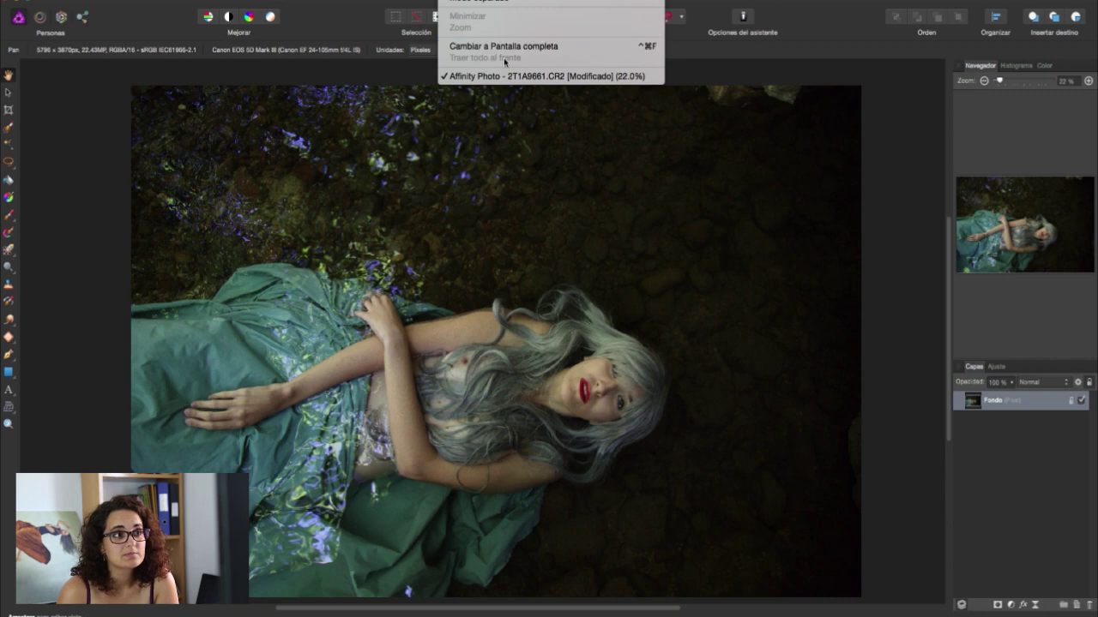
click(502, 49)
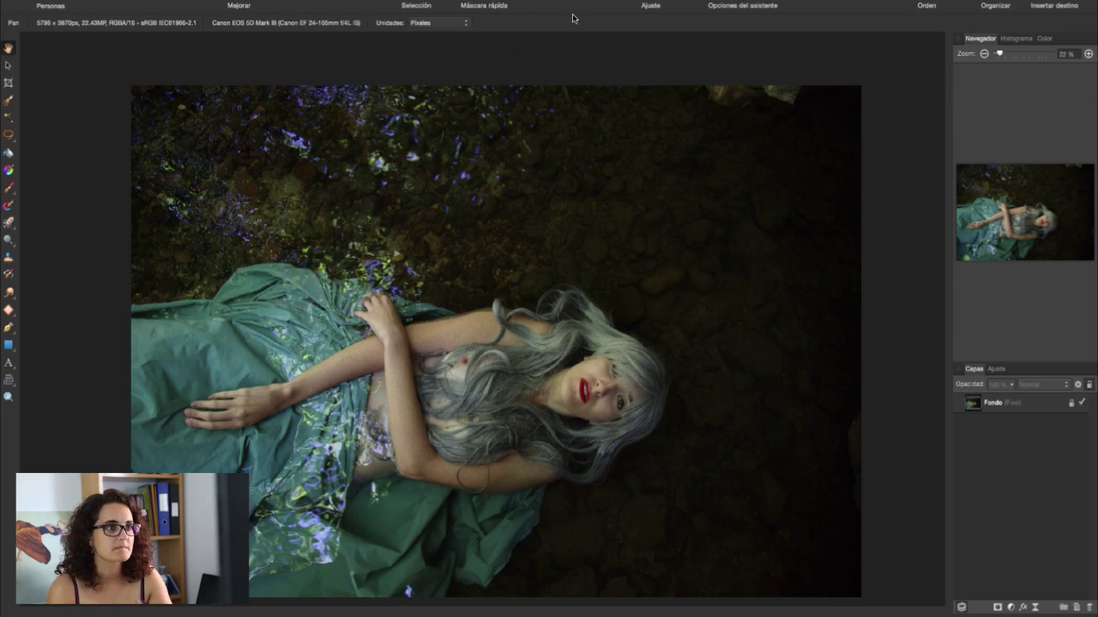
click(465, 4)
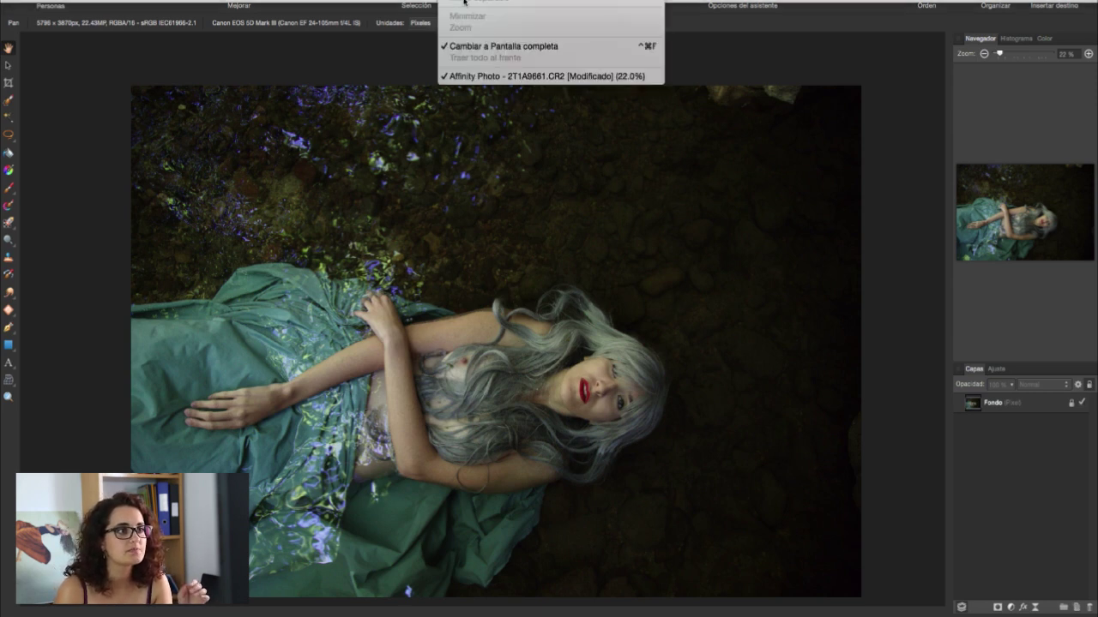
click(485, 45)
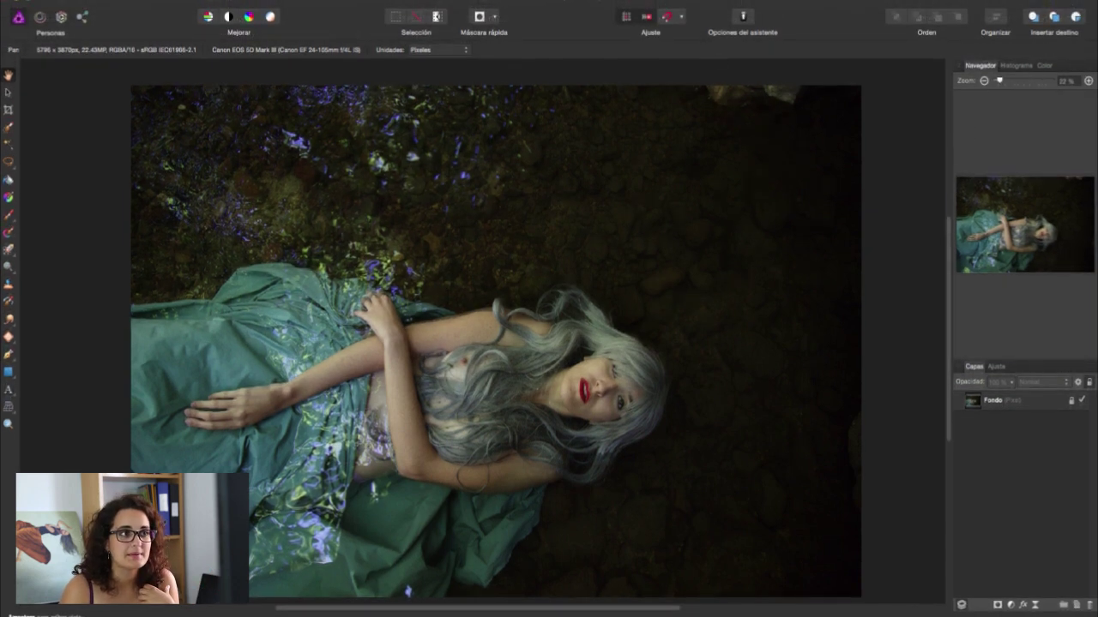
Keep the Navigator shown and duplicate the Fondo layer with Cmd+J
click(424, 1)
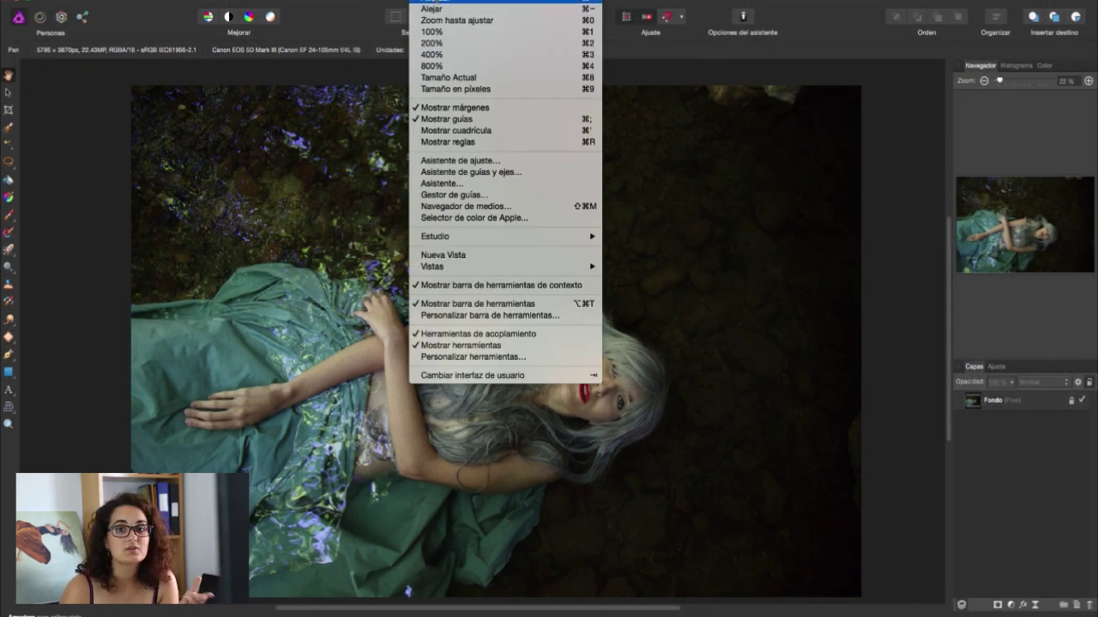
mouse_move(481, 236)
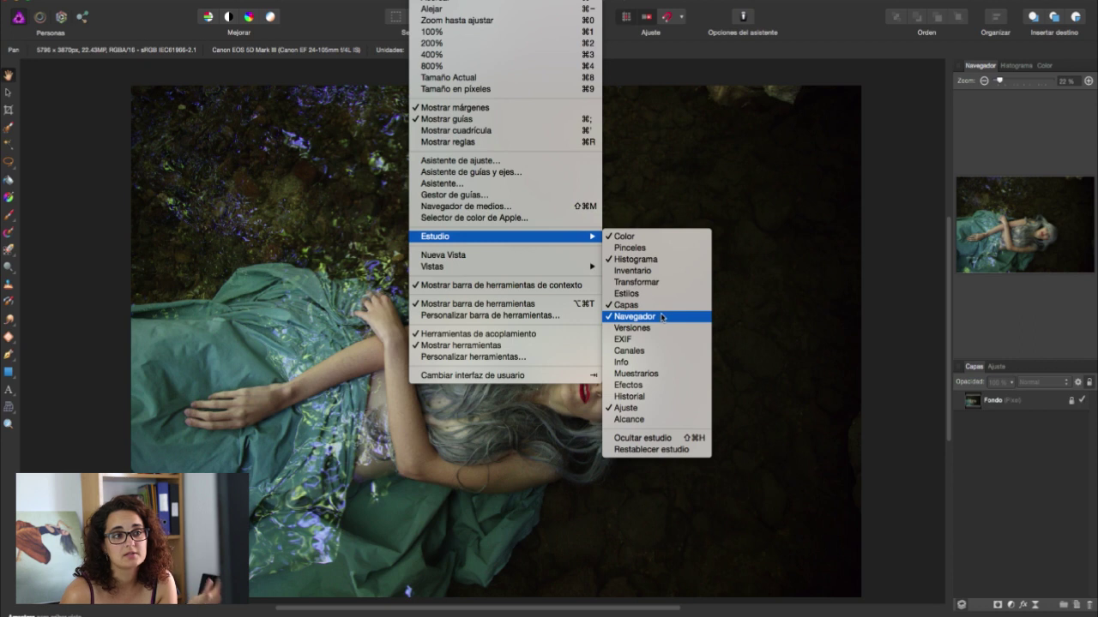
click(939, 395)
click(1053, 401)
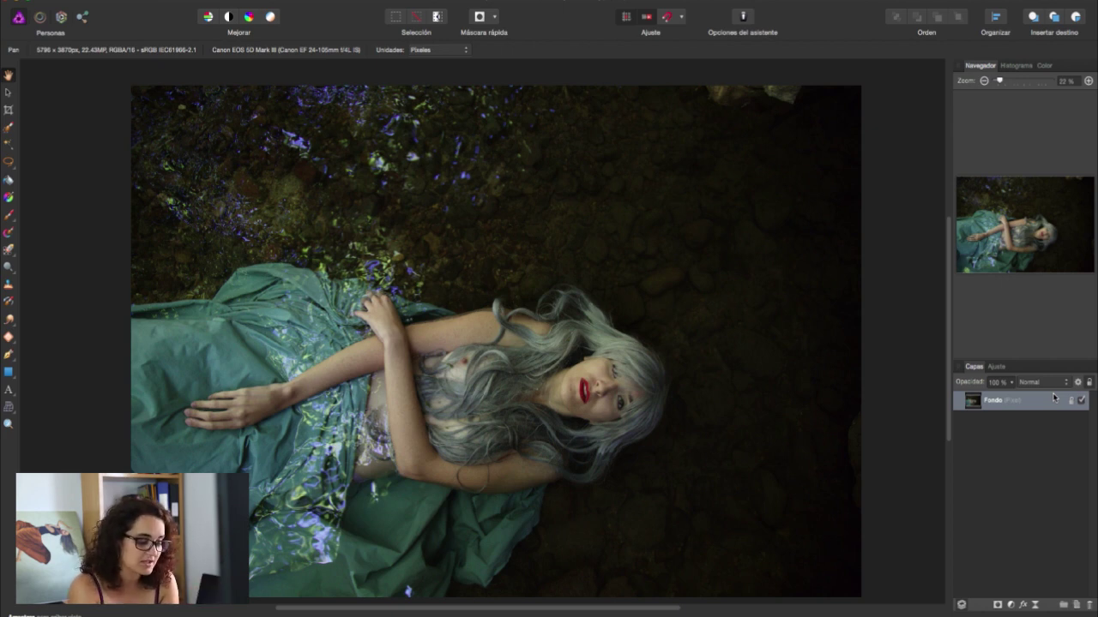
key(ctrl+j)
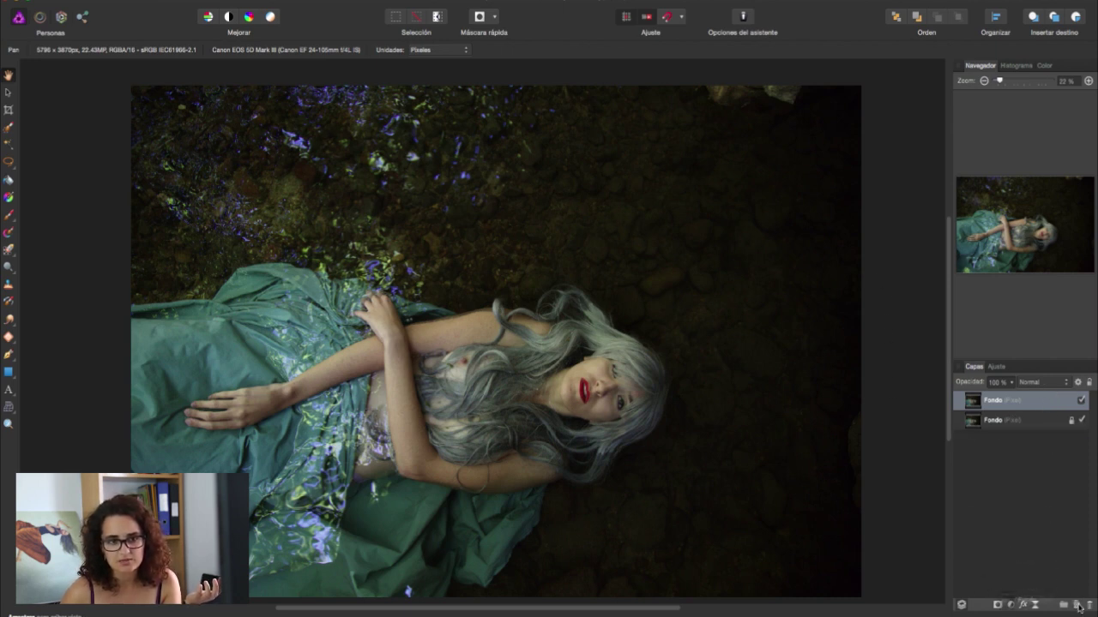
Zoom to about 150% and pan so the woman's face, lips and eyes fill the canvas
drag(1033, 403, 1060, 469)
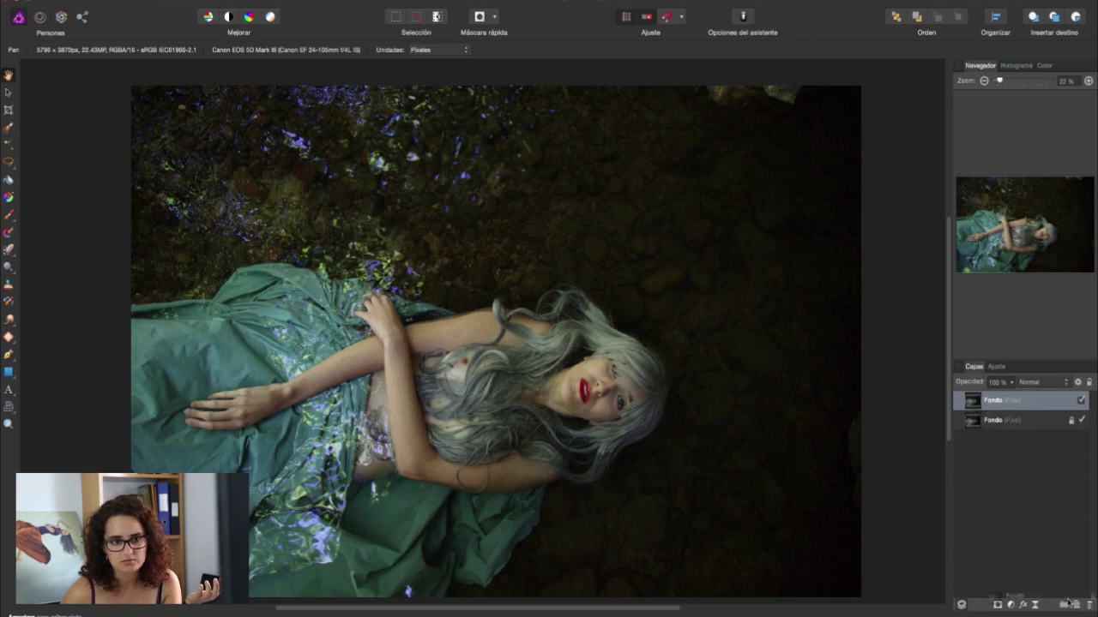
drag(1061, 469, 1035, 542)
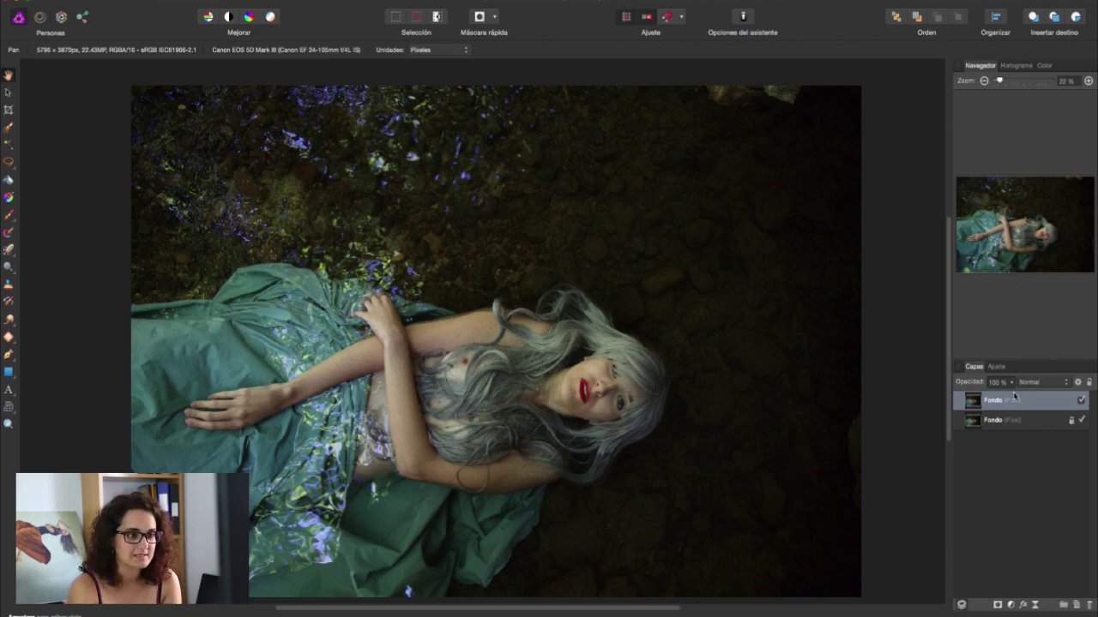
key(ctrl+plus)
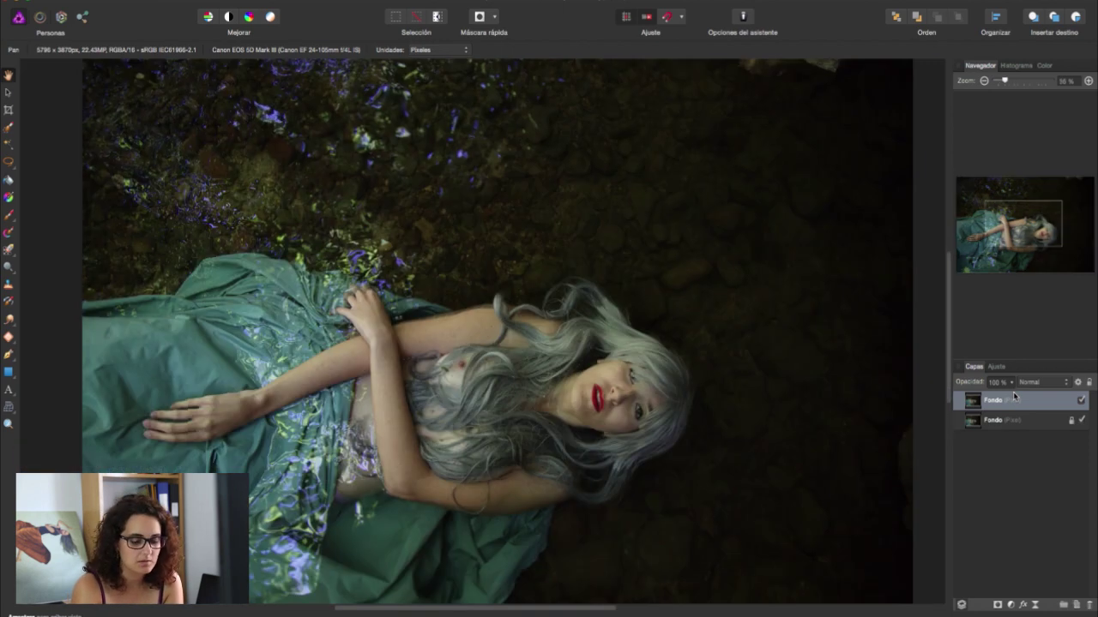
key(ctrl+minus)
key(ctrl+plus)
key(ctrl+plus)
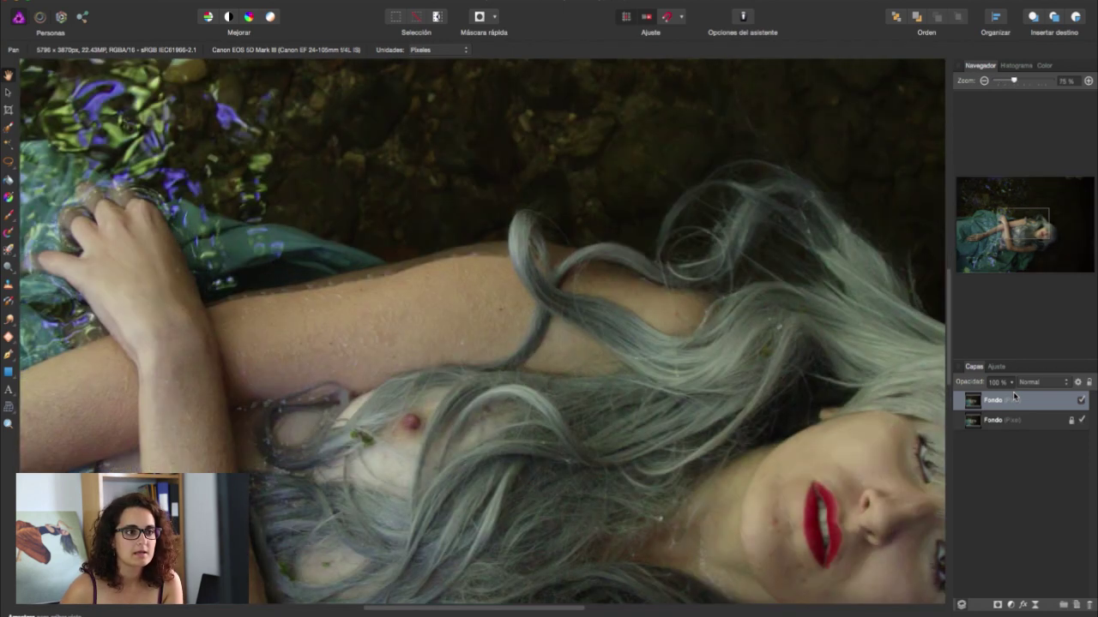
drag(844, 409, 369, 227)
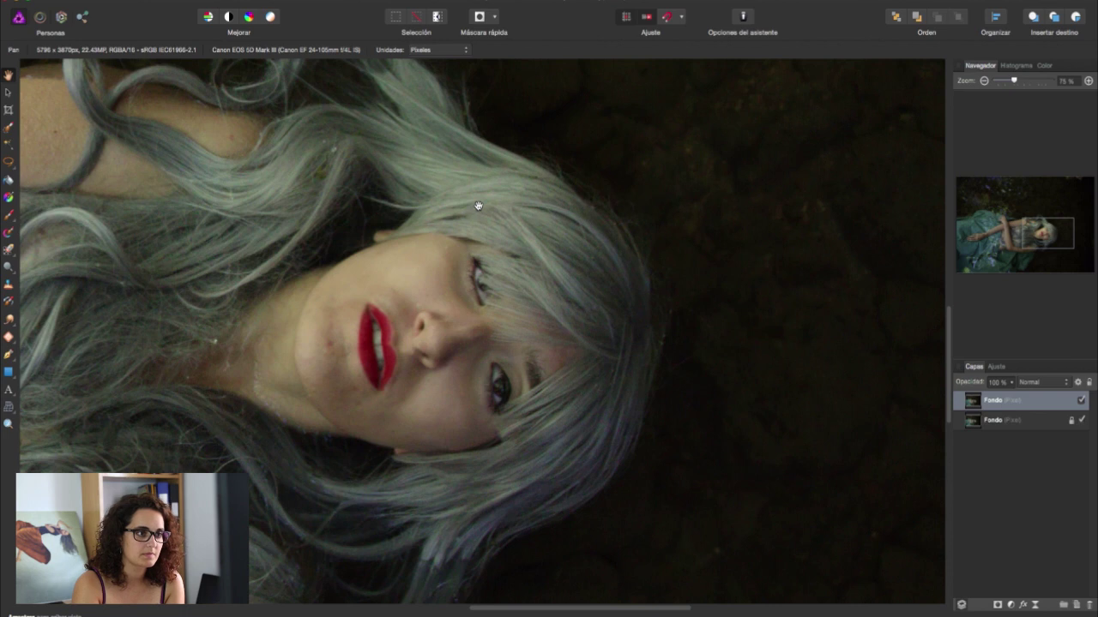
key(ctrl+plus)
scroll(571, 249, up, 3)
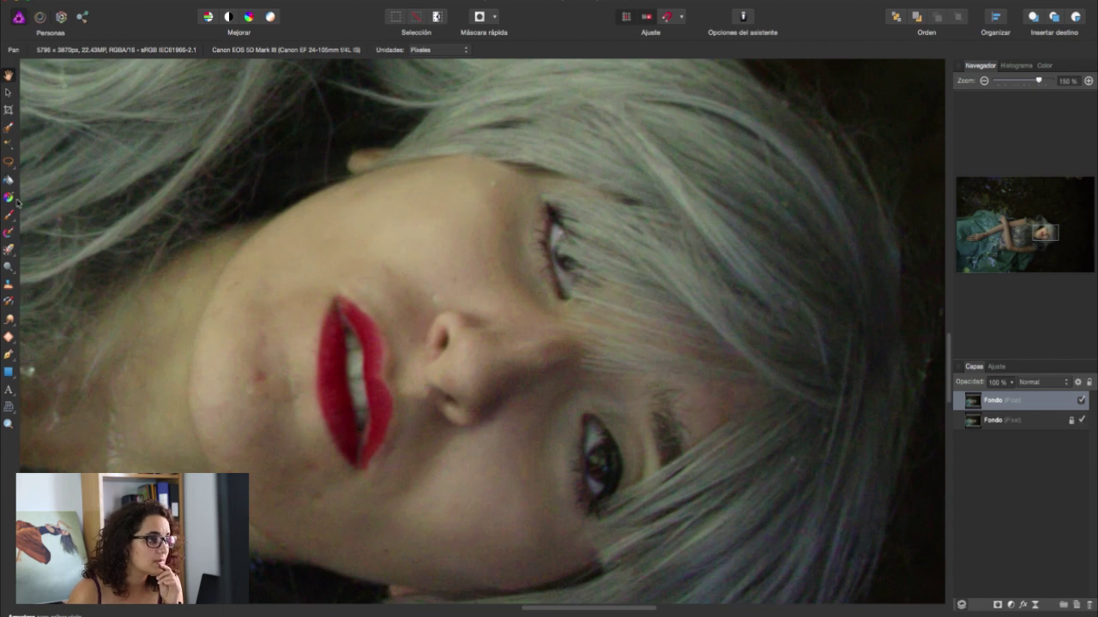
With the Patch Tool, patch the pale spot beside her lips, undoing a bad attempt
click(9, 340)
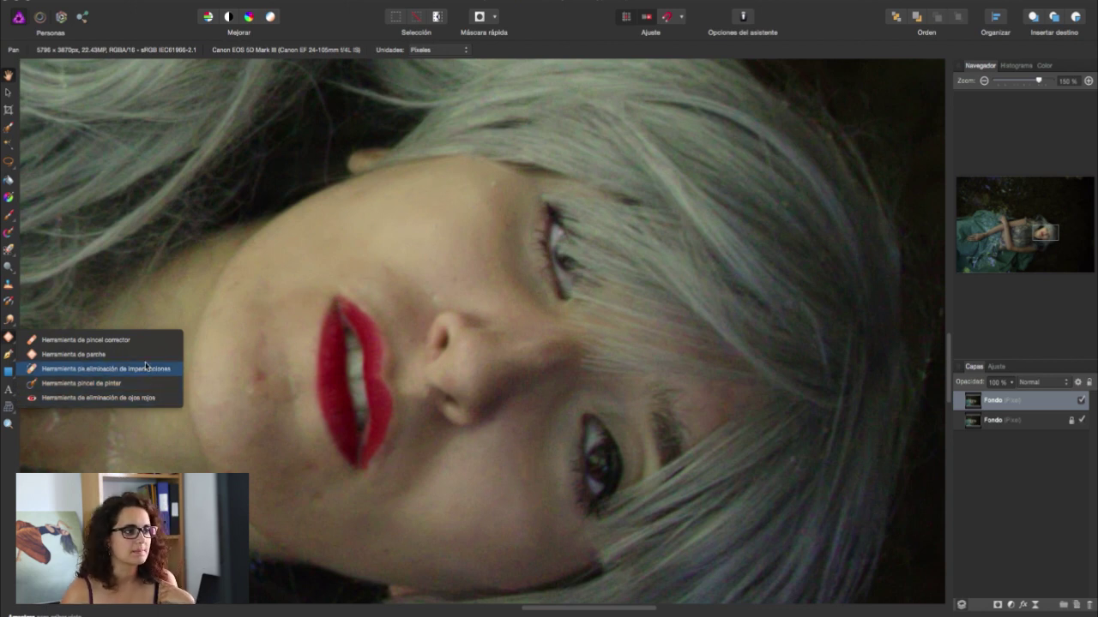
click(144, 356)
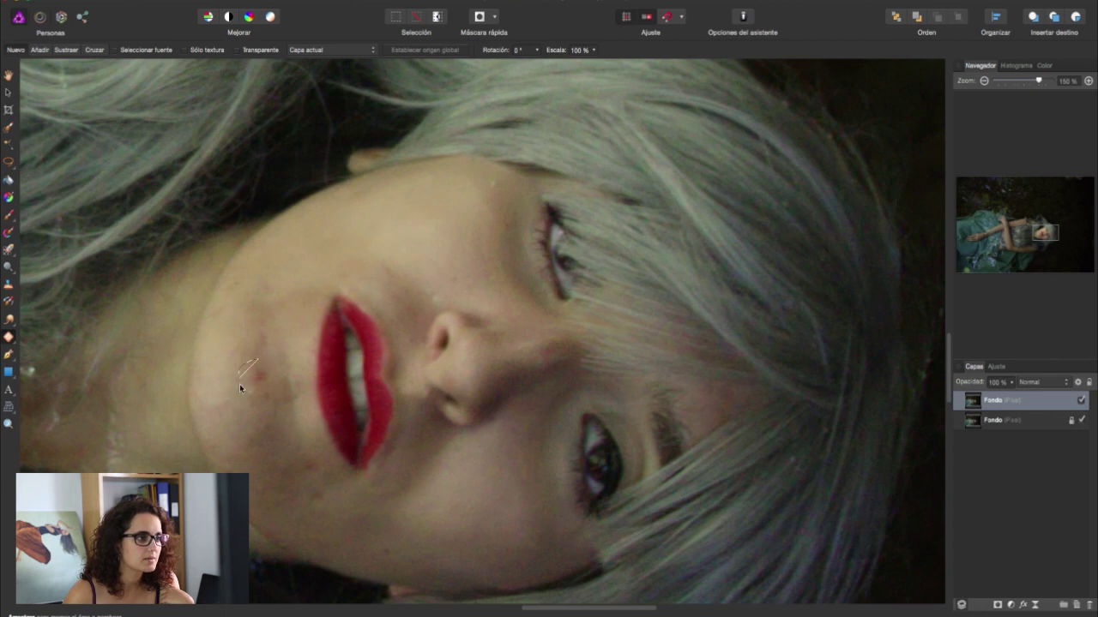
mouse_move(279, 390)
mouse_down()
mouse_move(283, 377)
mouse_move(273, 499)
mouse_up()
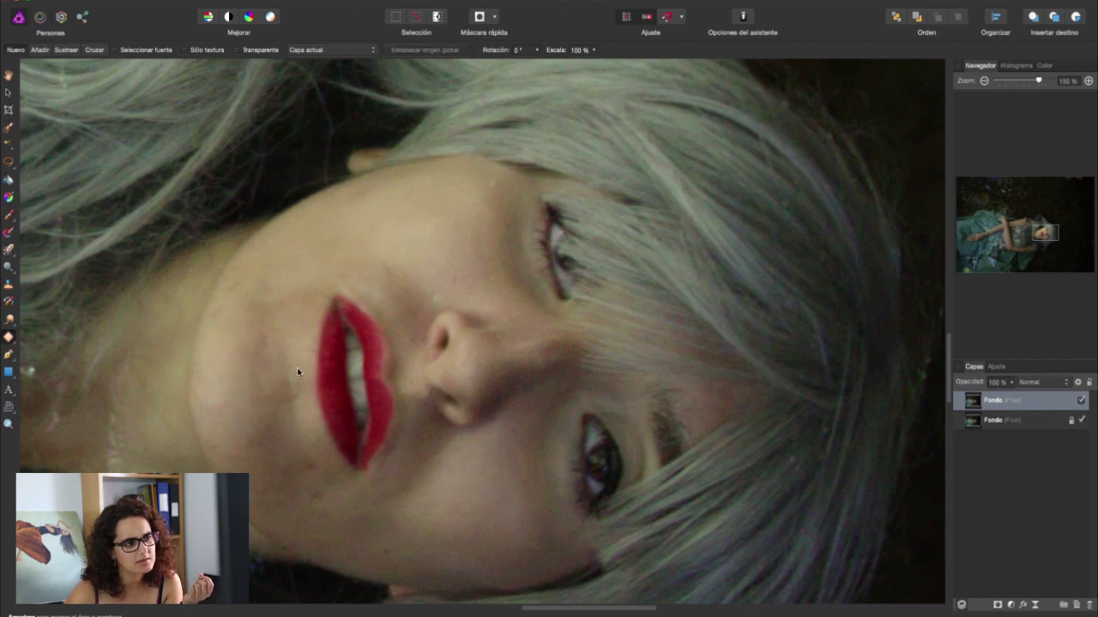
drag(265, 390, 291, 417)
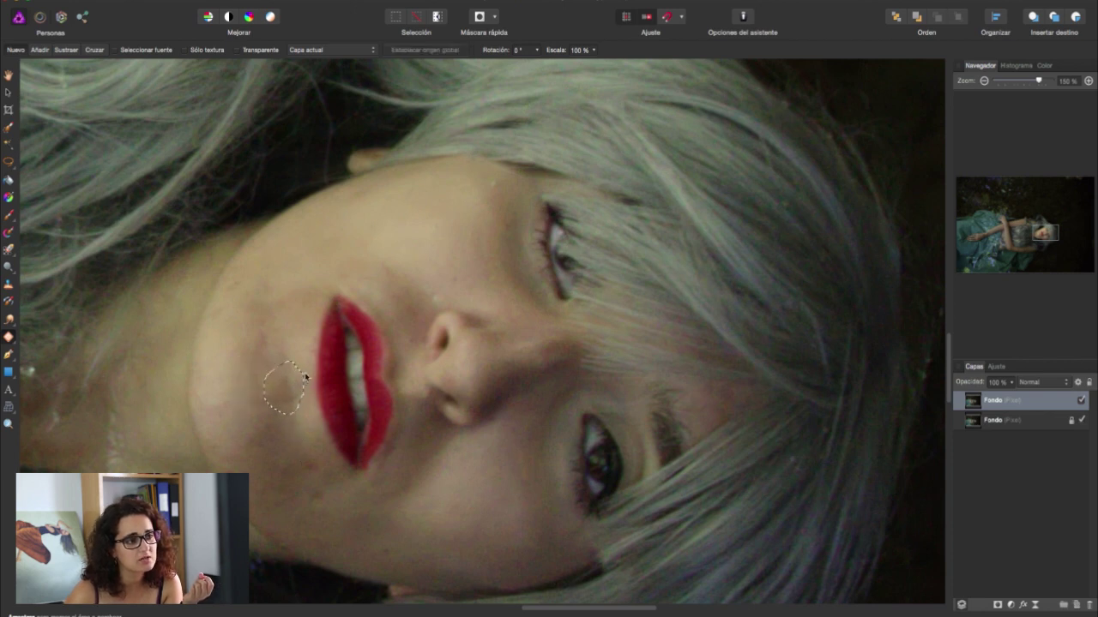
drag(304, 372, 307, 366)
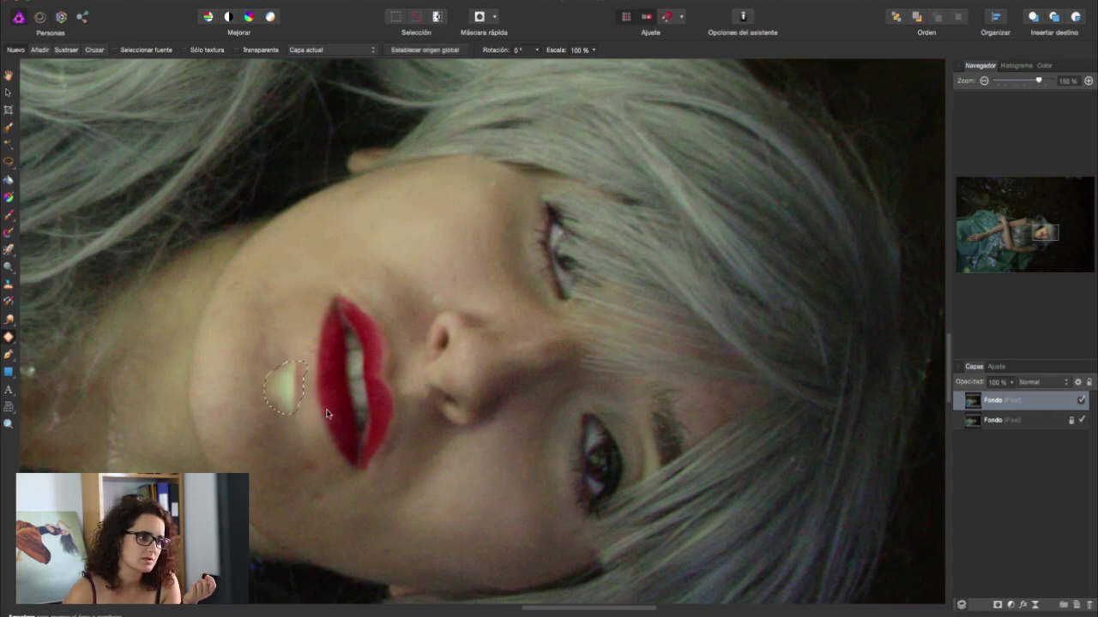
drag(327, 414, 308, 440)
key(ctrl+d)
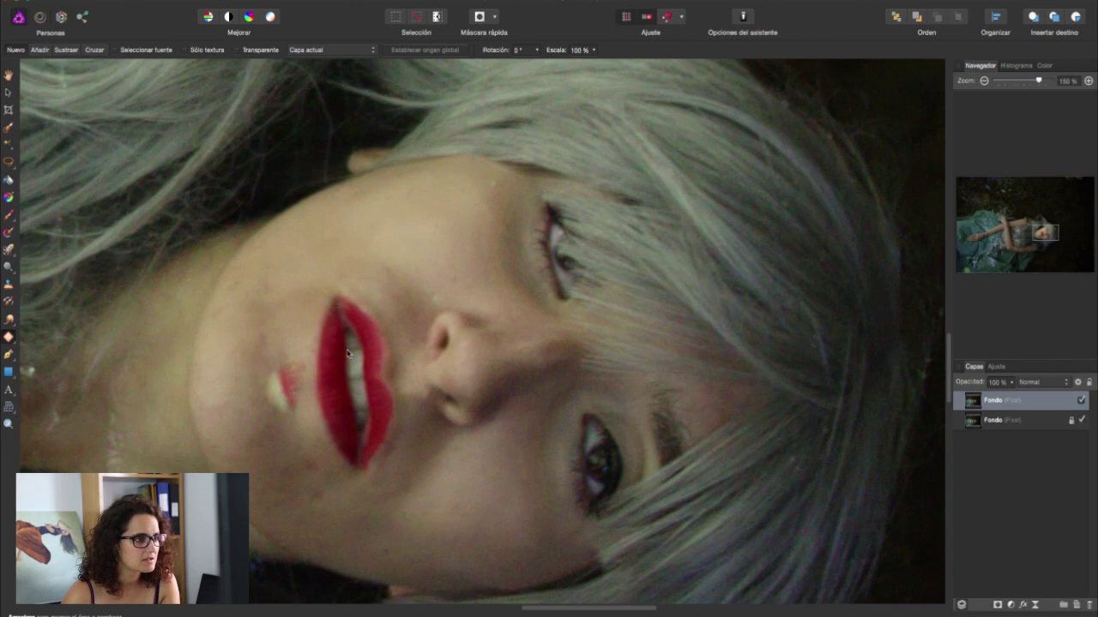
key(ctrl+z)
key(ctrl+z)
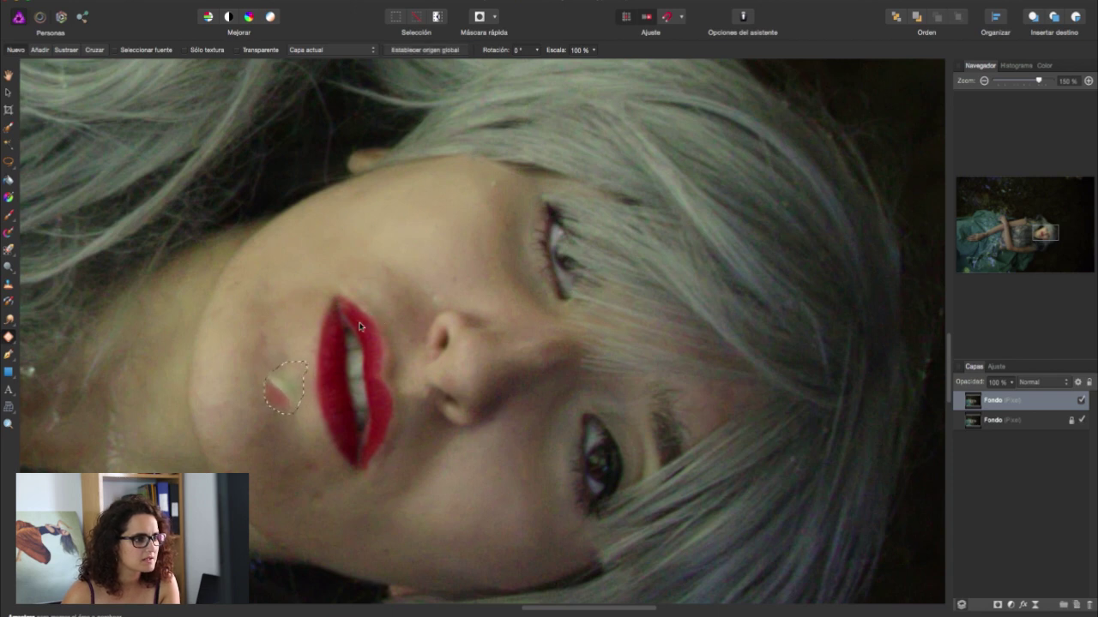
key(ctrl+z)
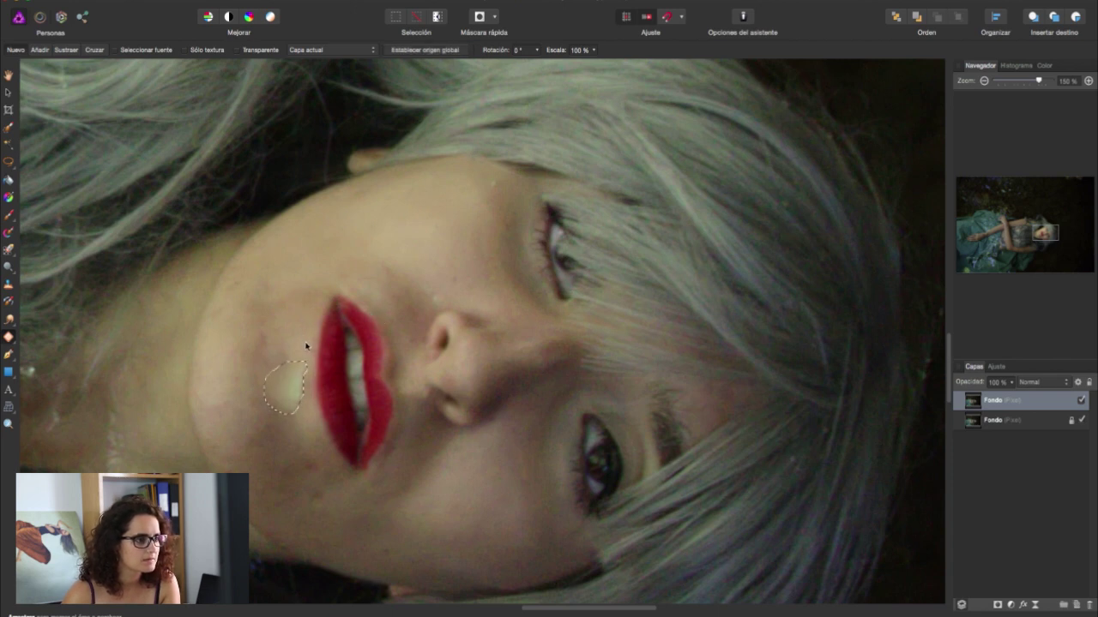
key(ctrl+d)
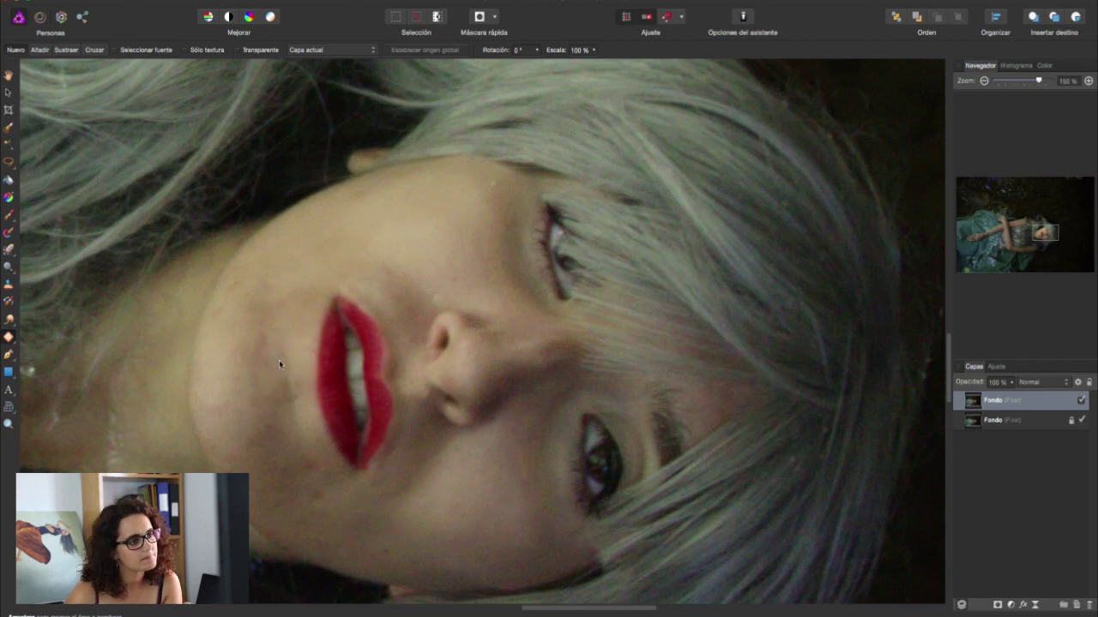
Patch further spots on the cheek, near the chin and beside the nose
drag(281, 343, 275, 343)
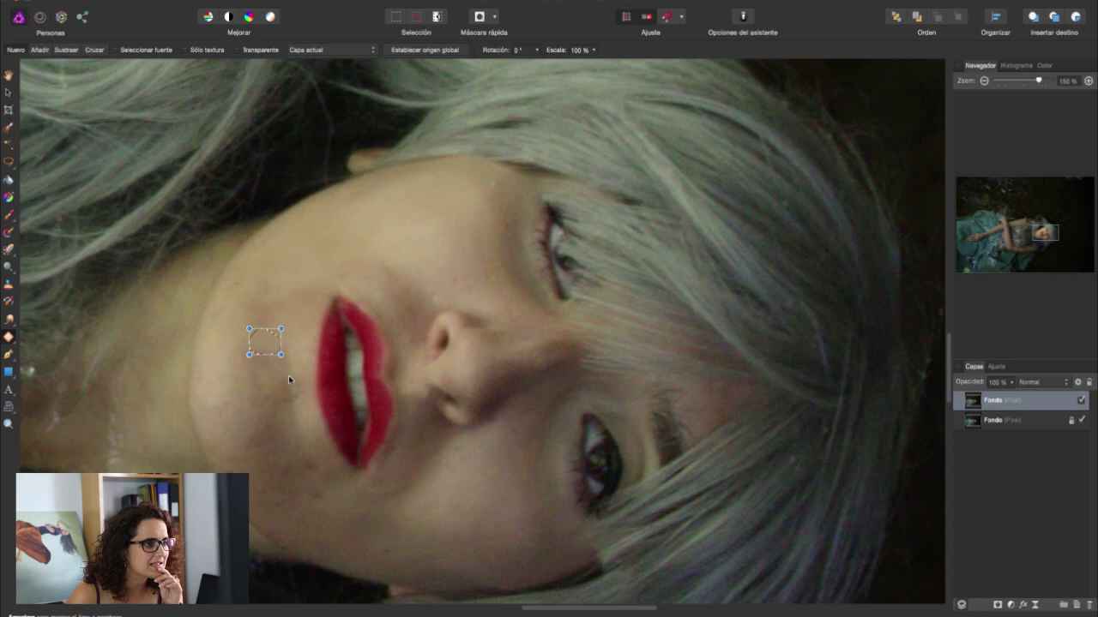
drag(278, 403, 272, 379)
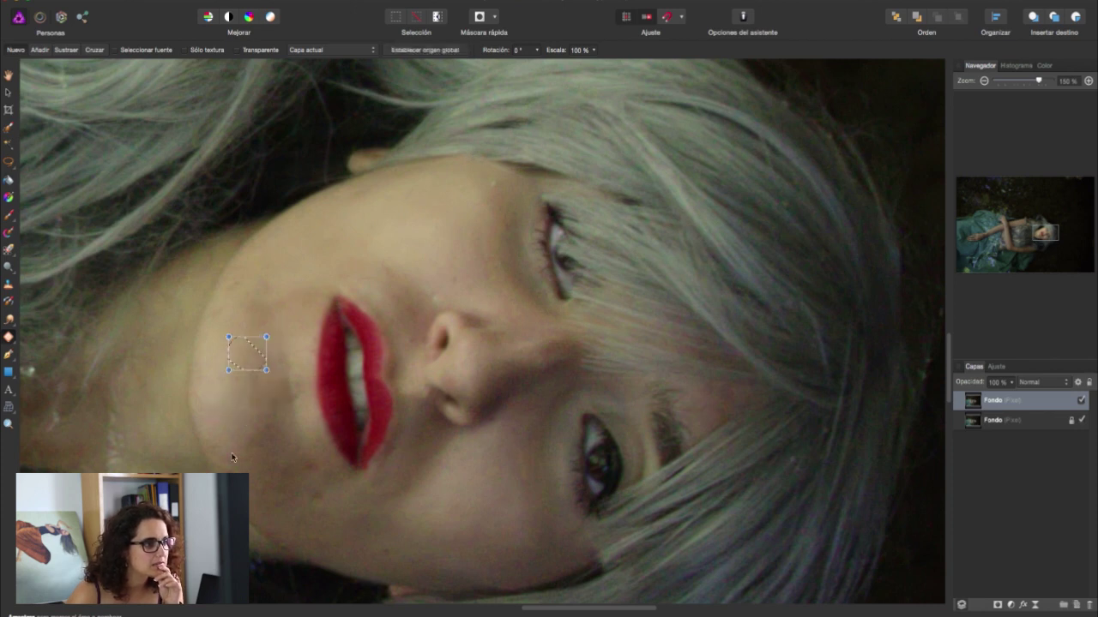
mouse_move(268, 476)
mouse_down()
mouse_move(277, 502)
mouse_move(301, 477)
mouse_up()
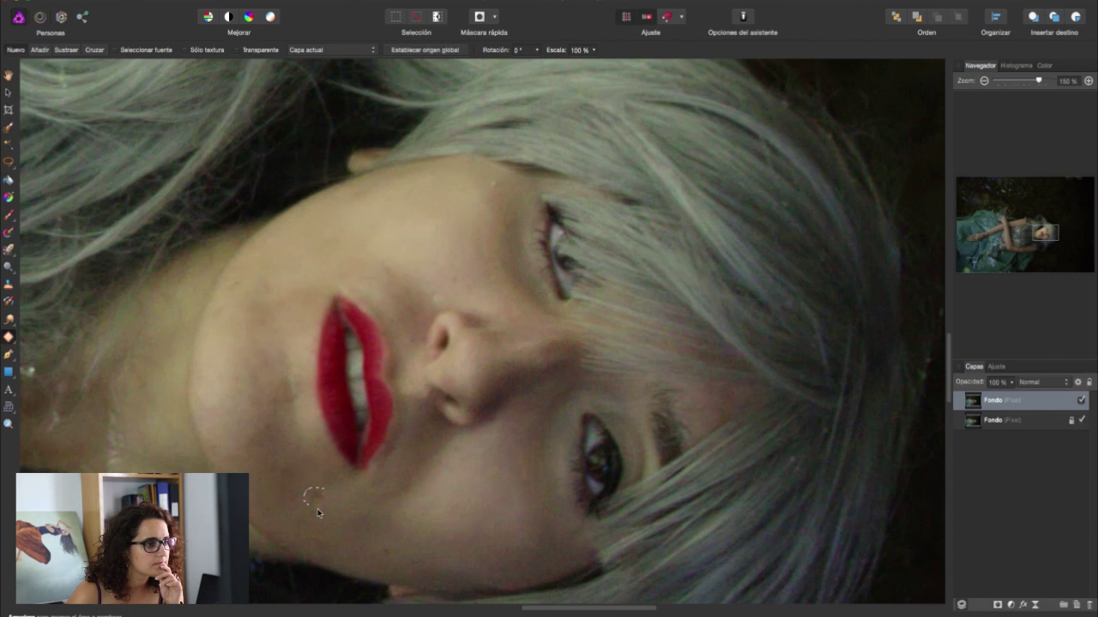
drag(407, 318, 410, 302)
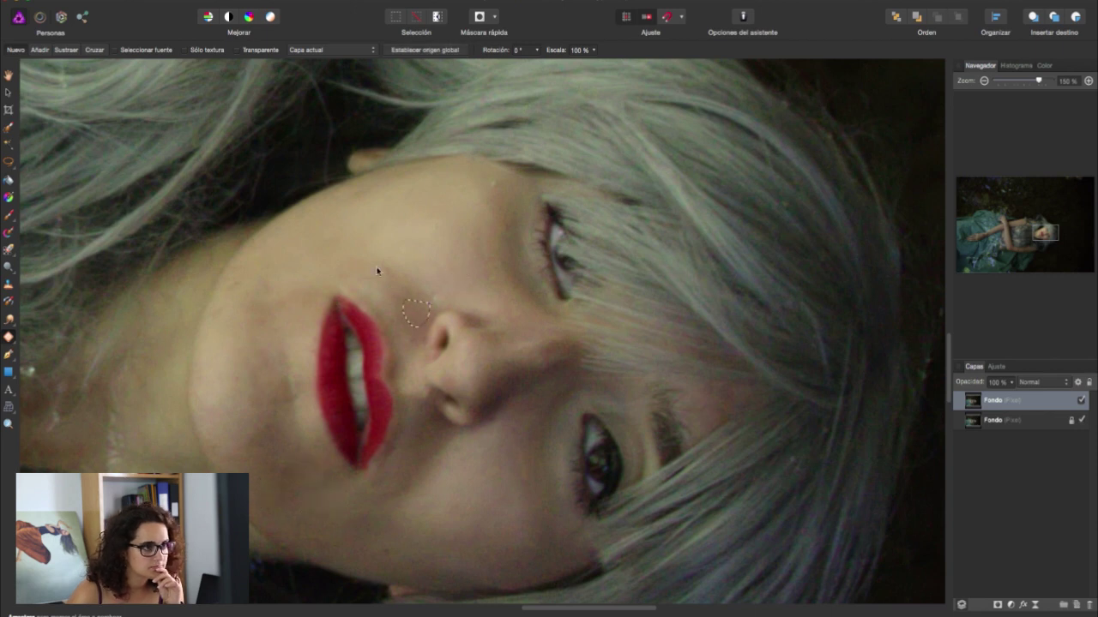
click(388, 272)
mouse_move(298, 283)
mouse_down()
mouse_move(481, 294)
mouse_move(645, 172)
mouse_up()
scroll(574, 97, down, 5)
scroll(268, 166, up, 3)
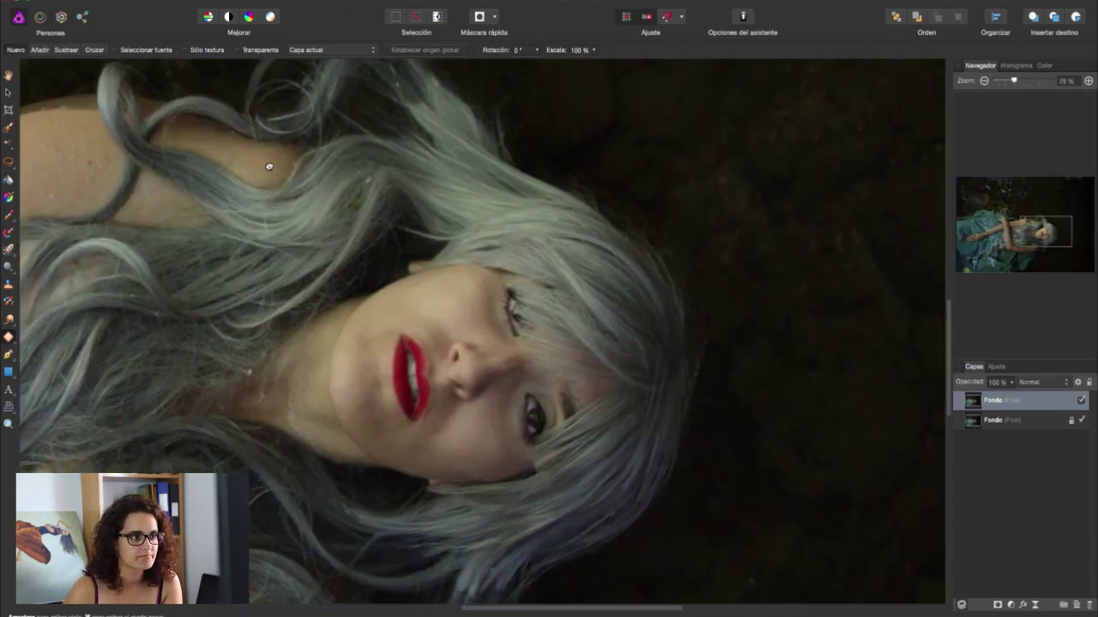
scroll(269, 166, down, 2)
key(v)
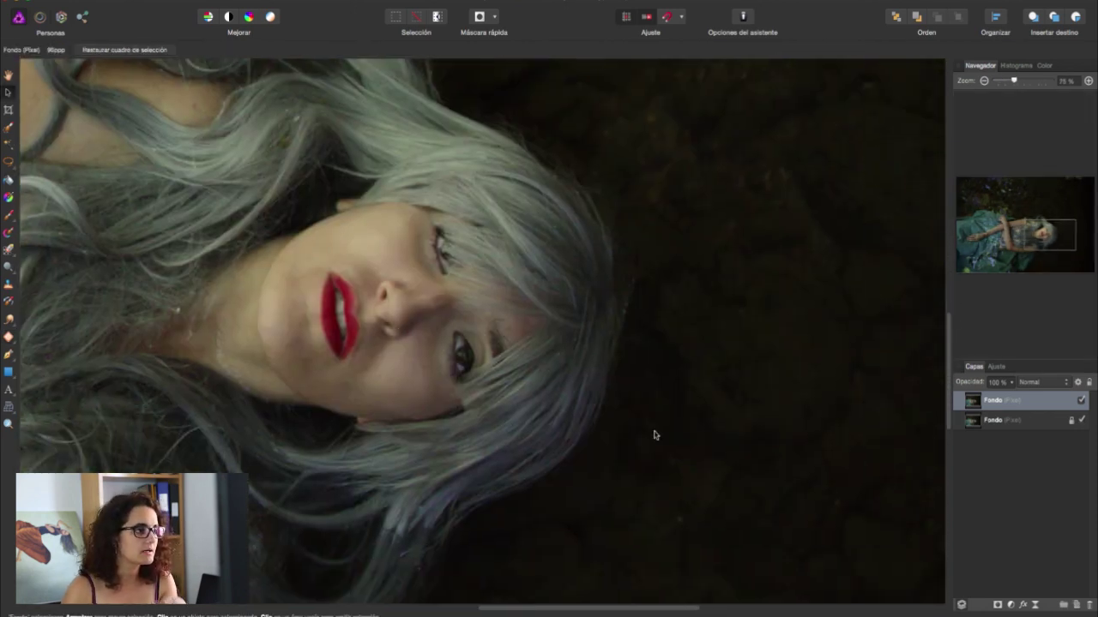
Choose the Healing Brush and set a clean-skin source on the upper cheek
click(9, 337)
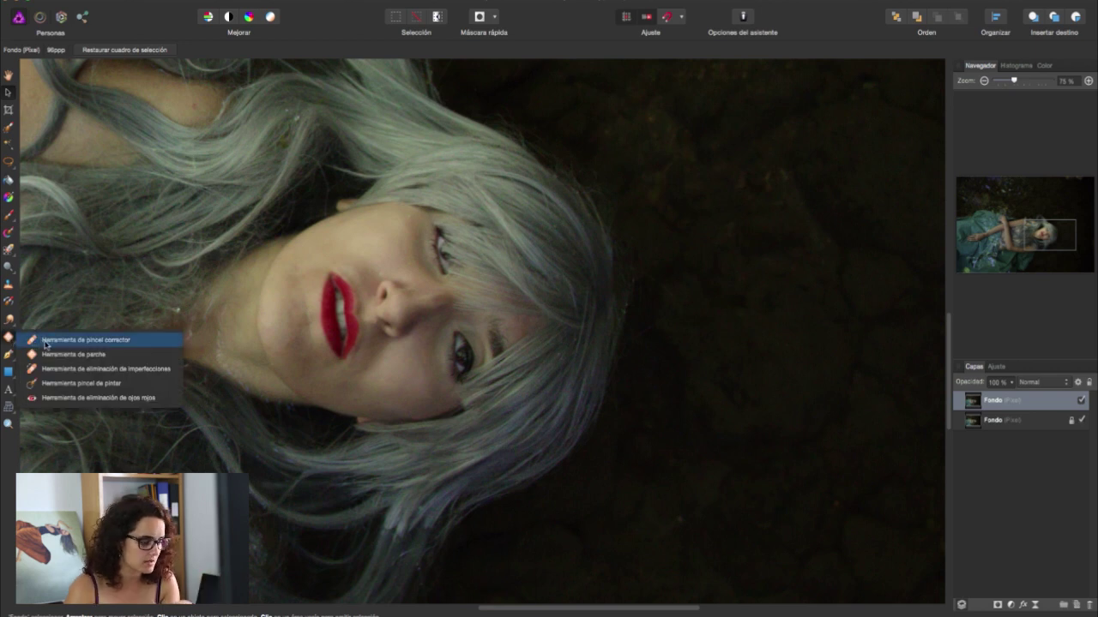
click(46, 342)
scroll(95, 318, up, 2)
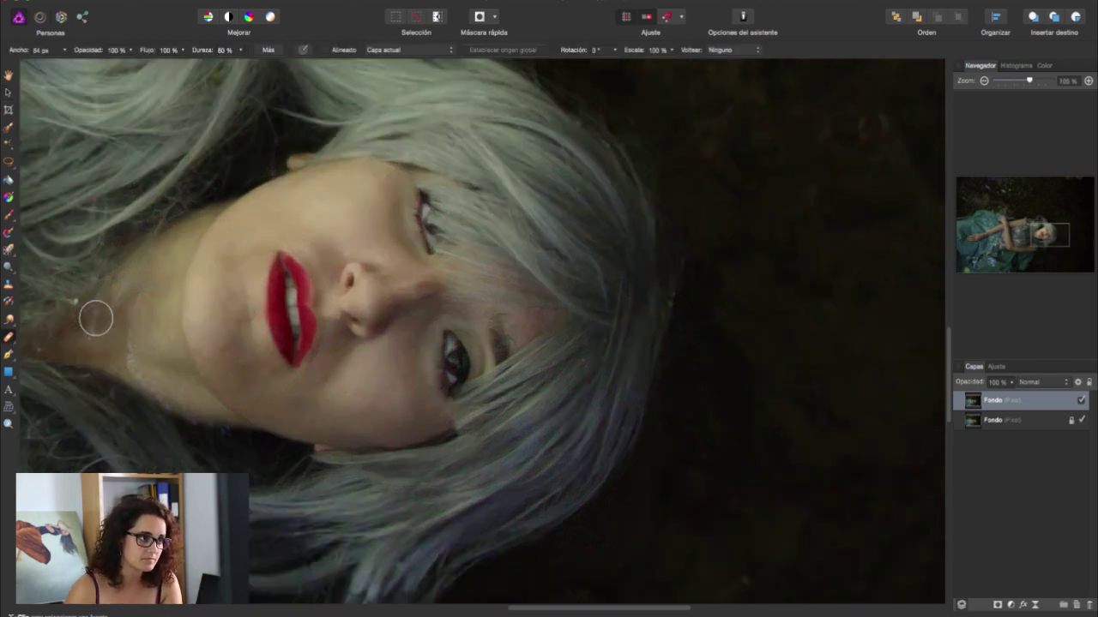
scroll(95, 316, up, 2)
scroll(386, 206, up, 2)
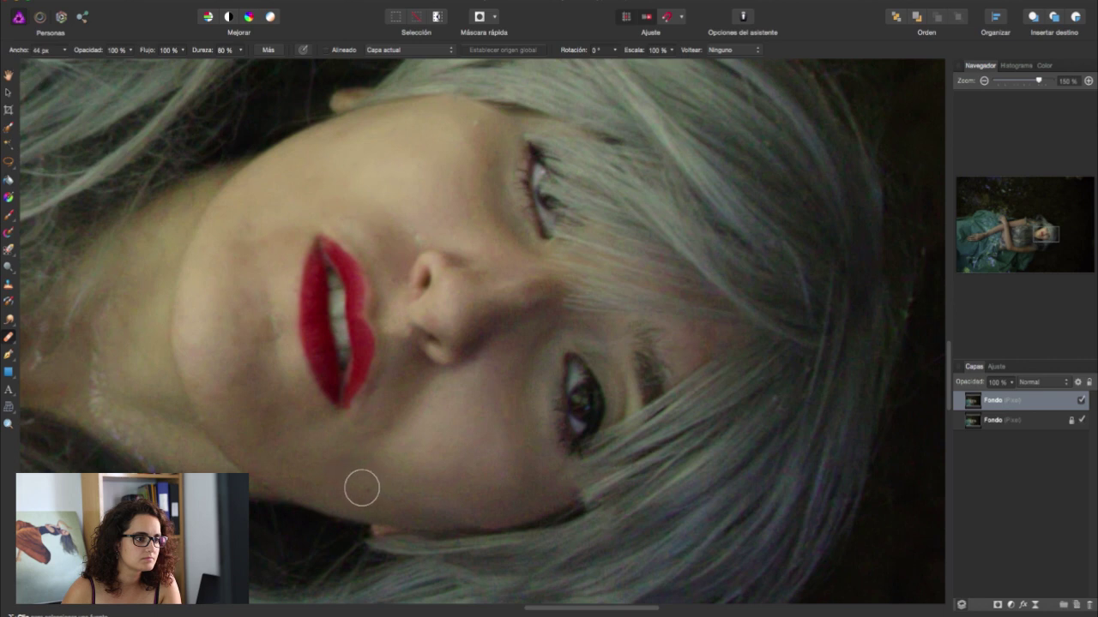
click(370, 488)
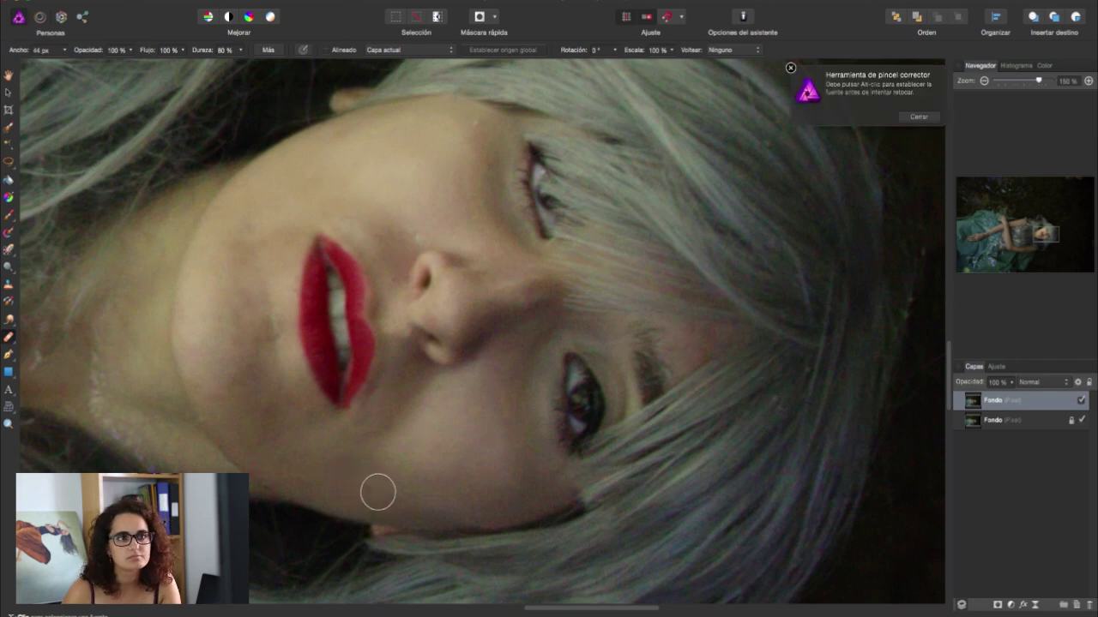
click(917, 117)
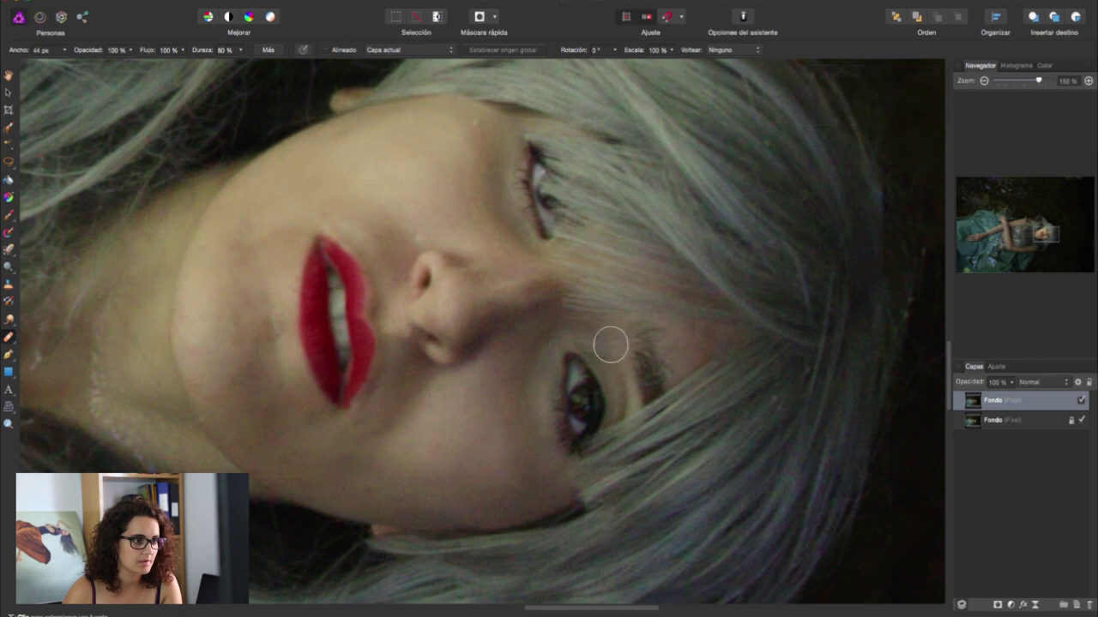
alt+click(407, 470)
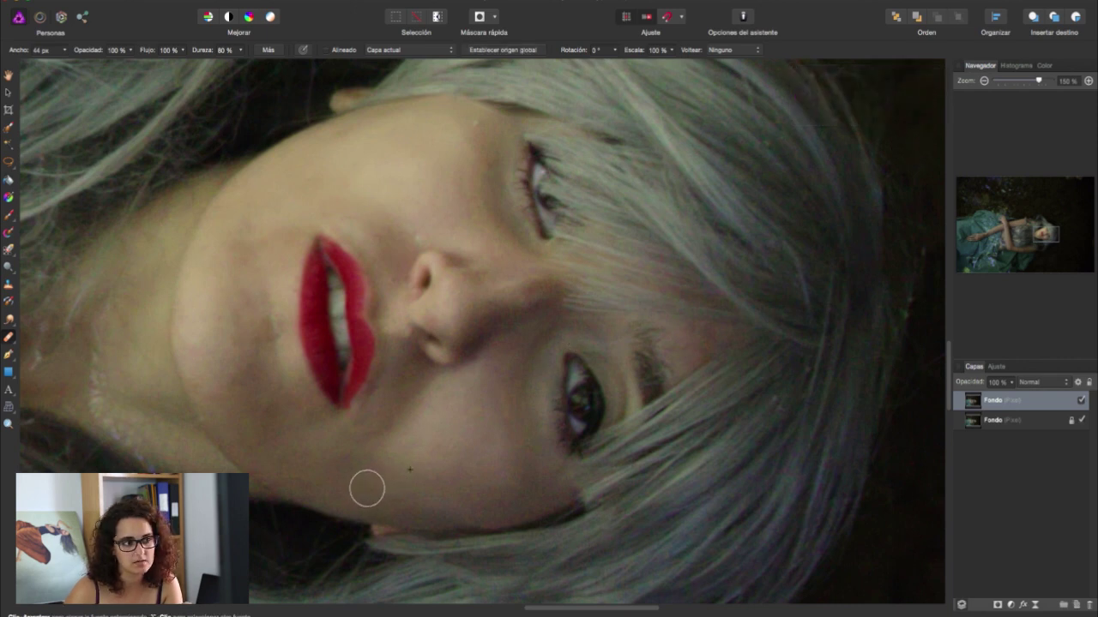
alt+click(421, 201)
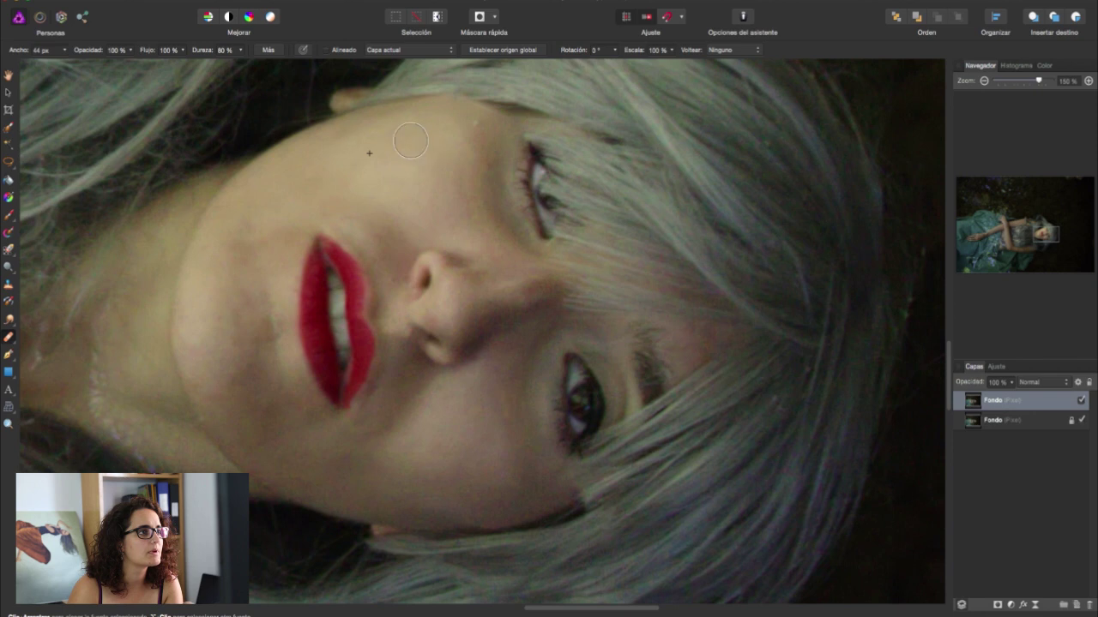
Lower brush opacity to about 68% and paint healing strokes down the upper cheek
drag(84, 53, 71, 55)
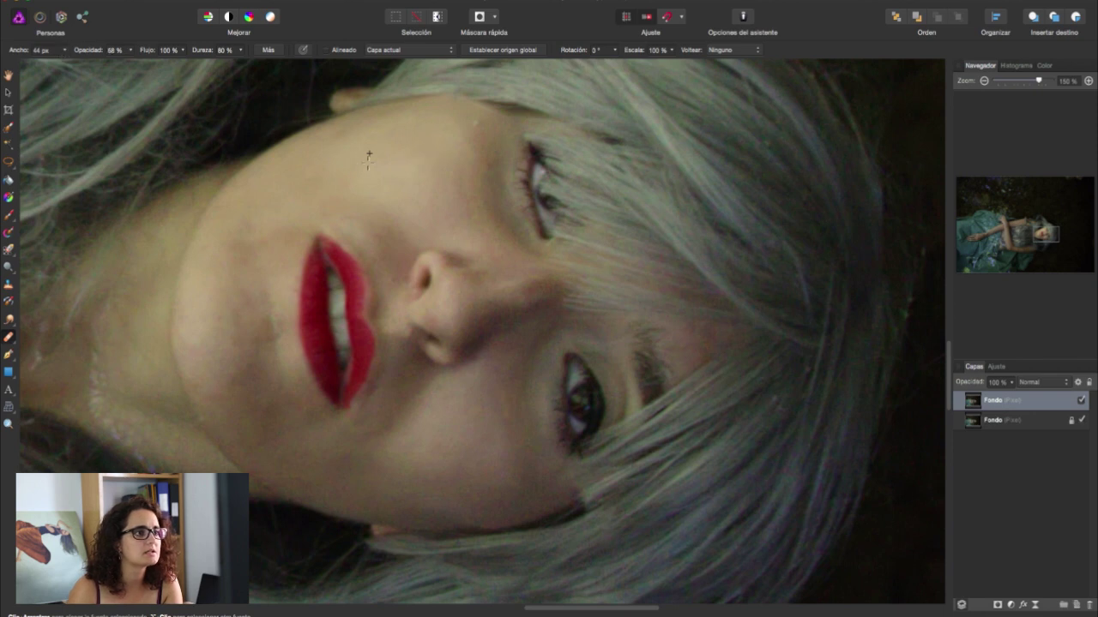
alt+click(206, 286)
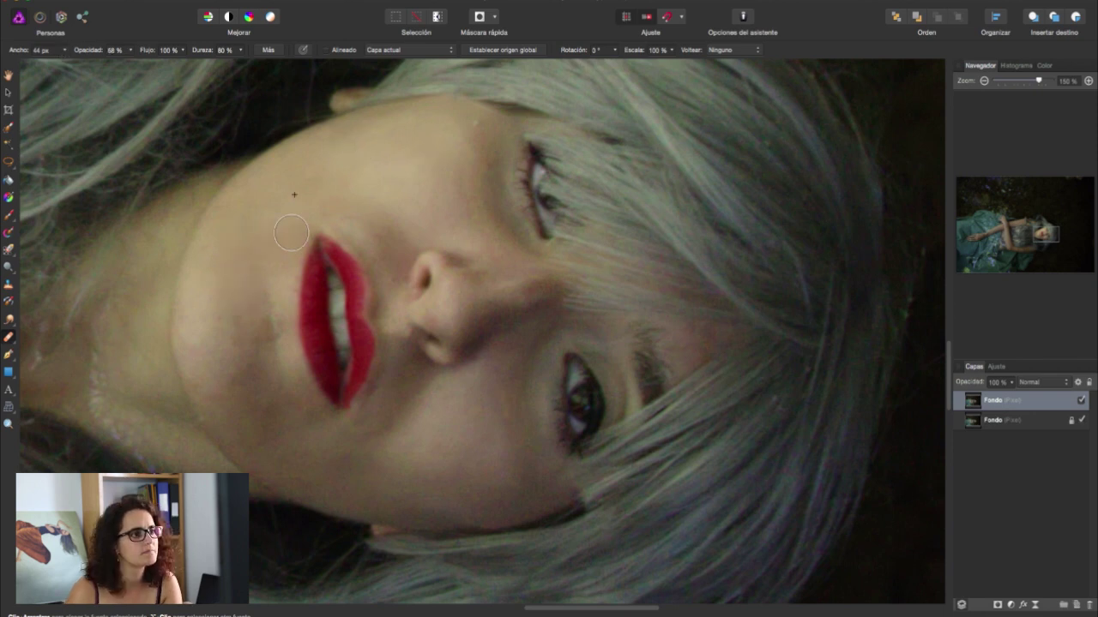
drag(242, 345, 260, 347)
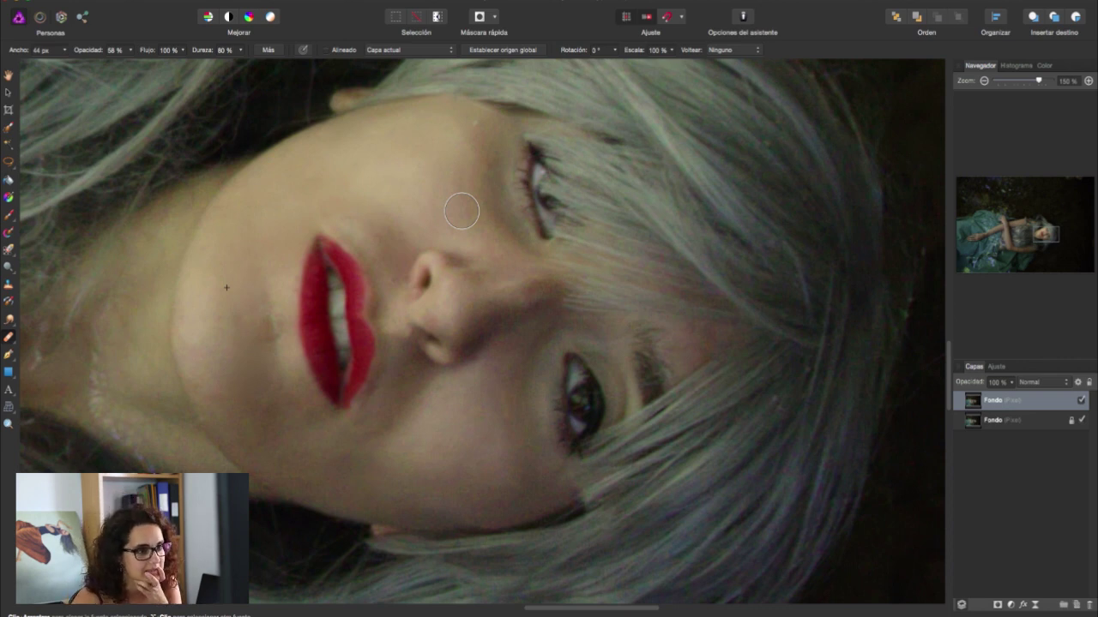
click(8, 337)
click(10, 75)
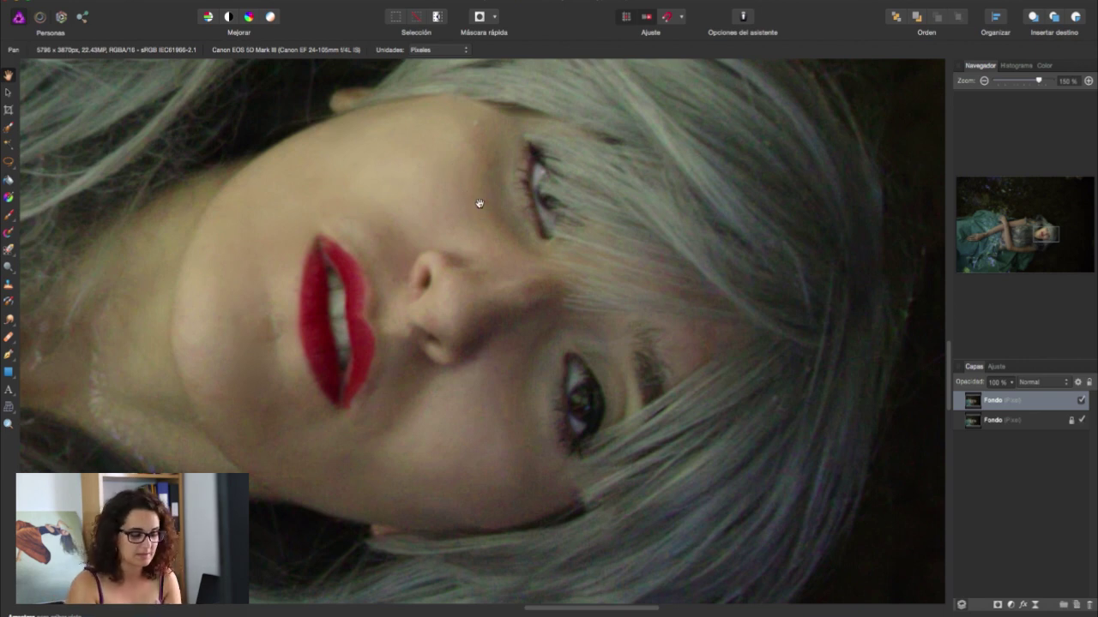
Zoom out, turn on Quick Mask and invert the pixel selection to clear the red overlay
scroll(479, 203, down, 2)
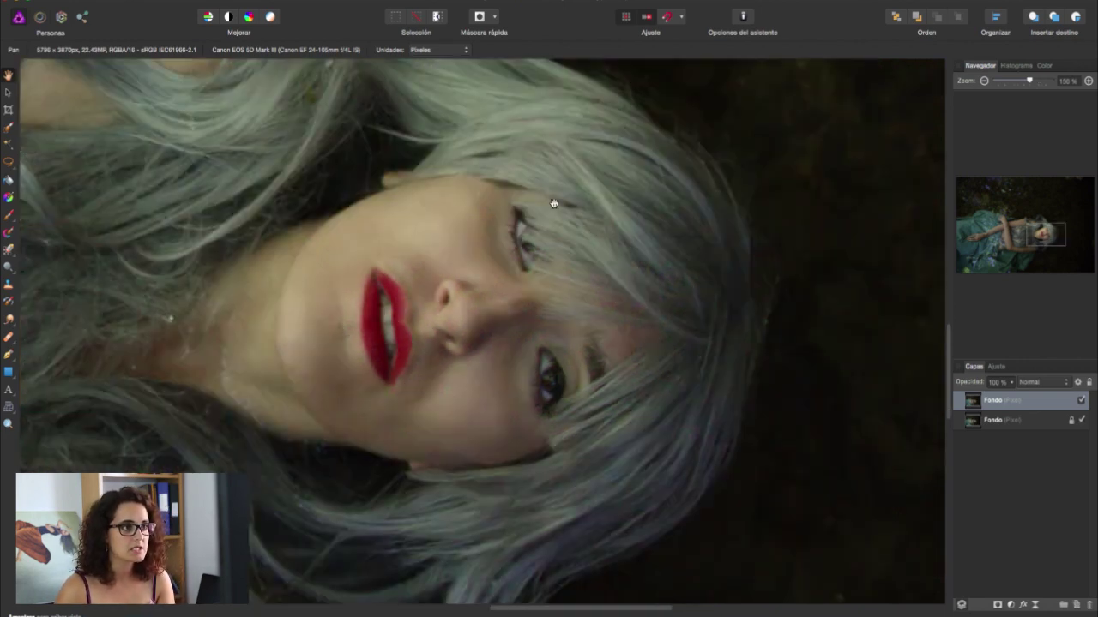
scroll(617, 180, up, 2)
scroll(617, 180, left, 2)
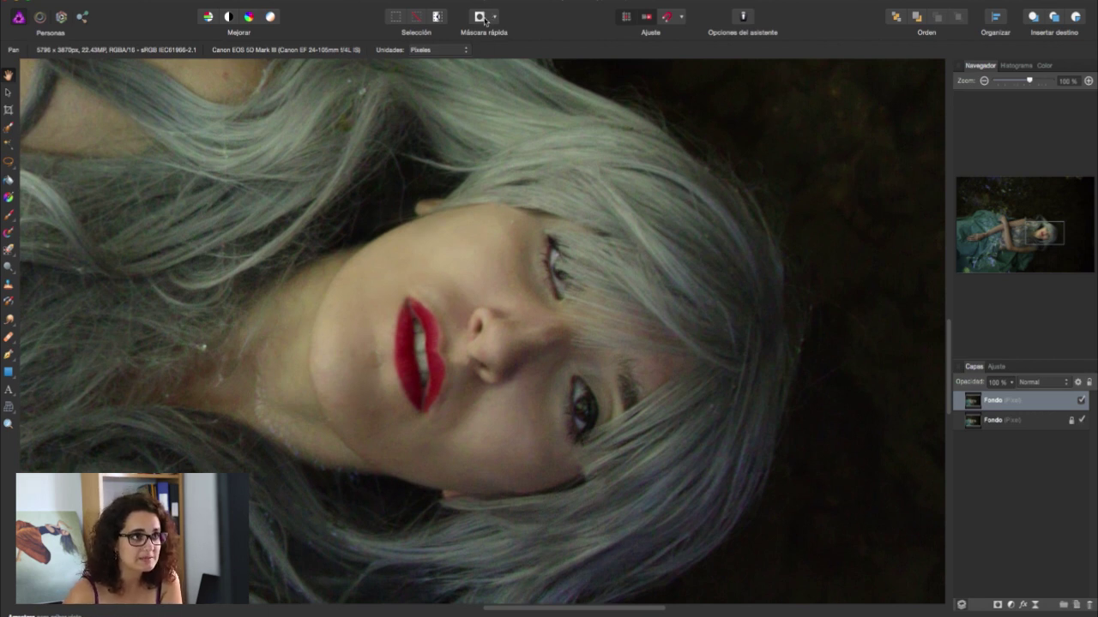
click(482, 16)
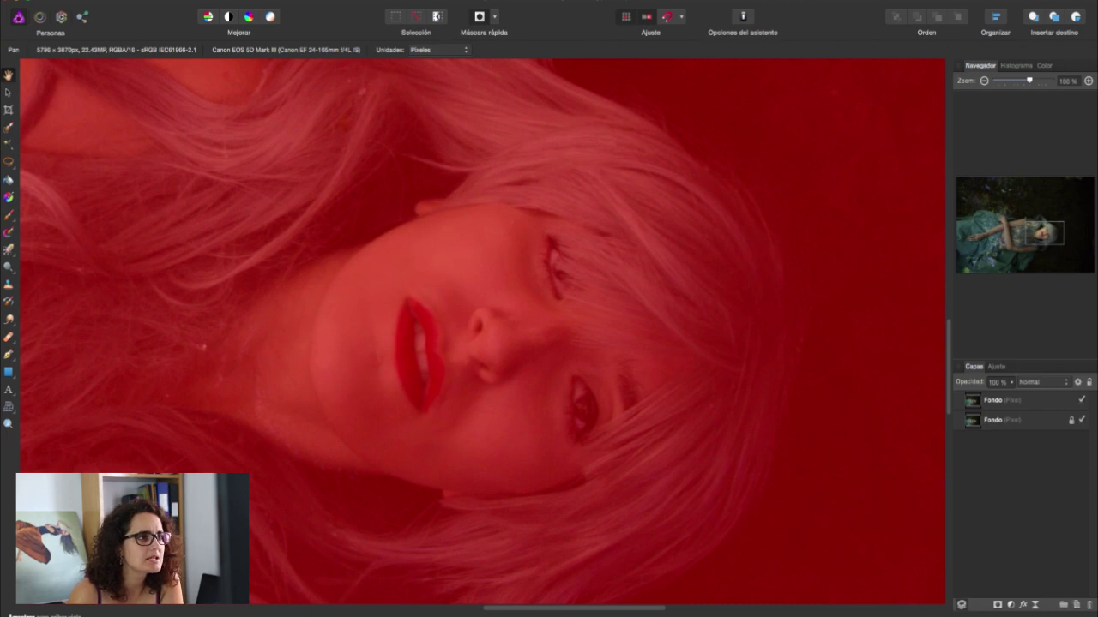
click(319, 1)
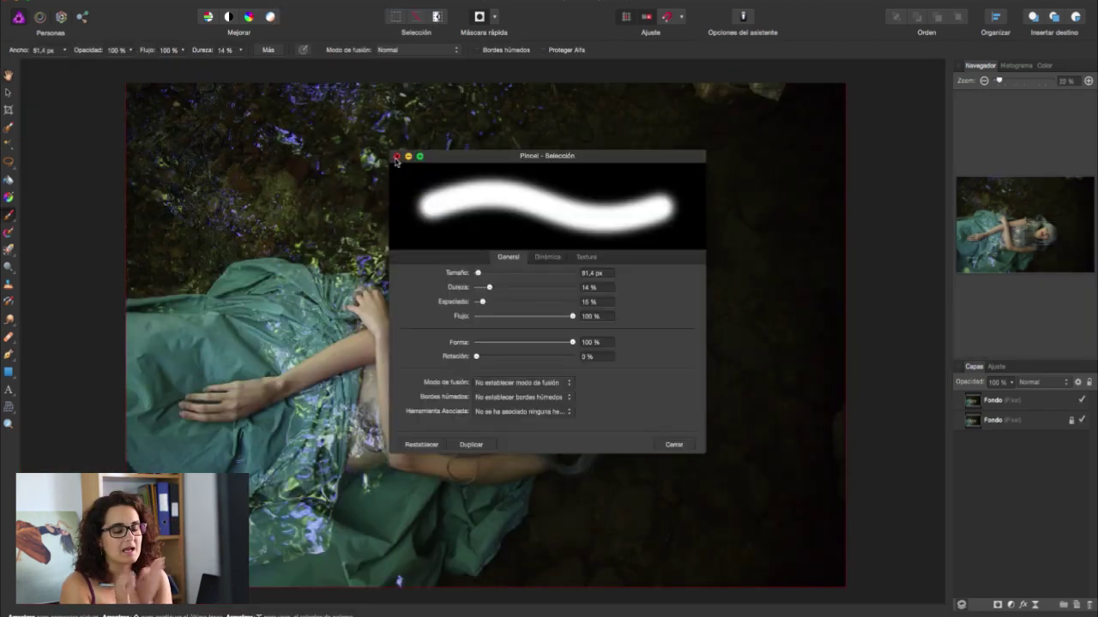
click(396, 157)
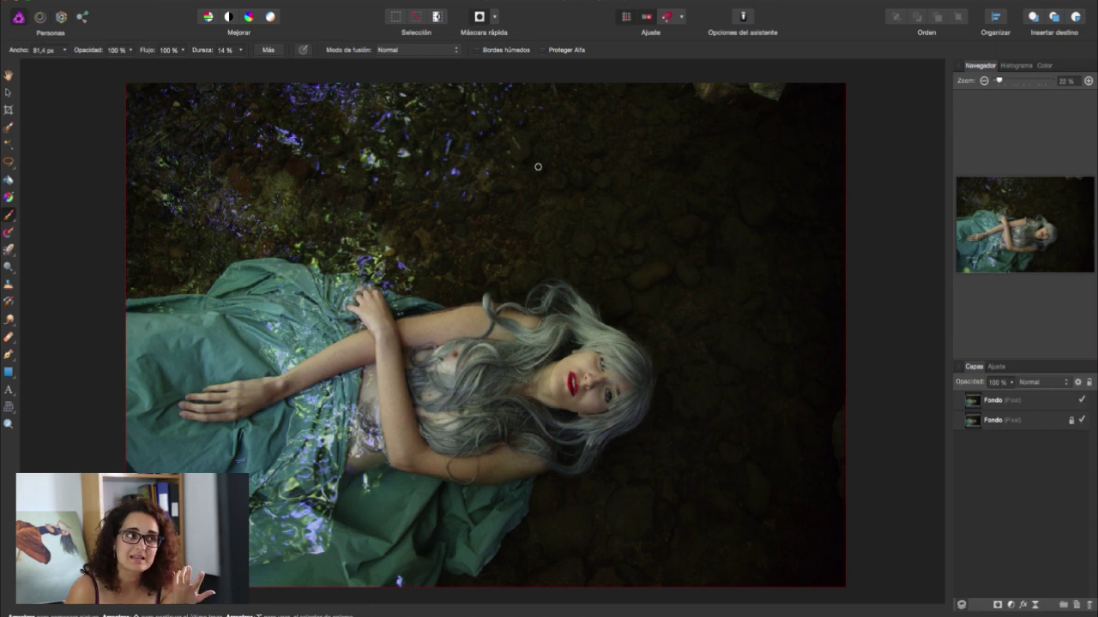
click(268, 50)
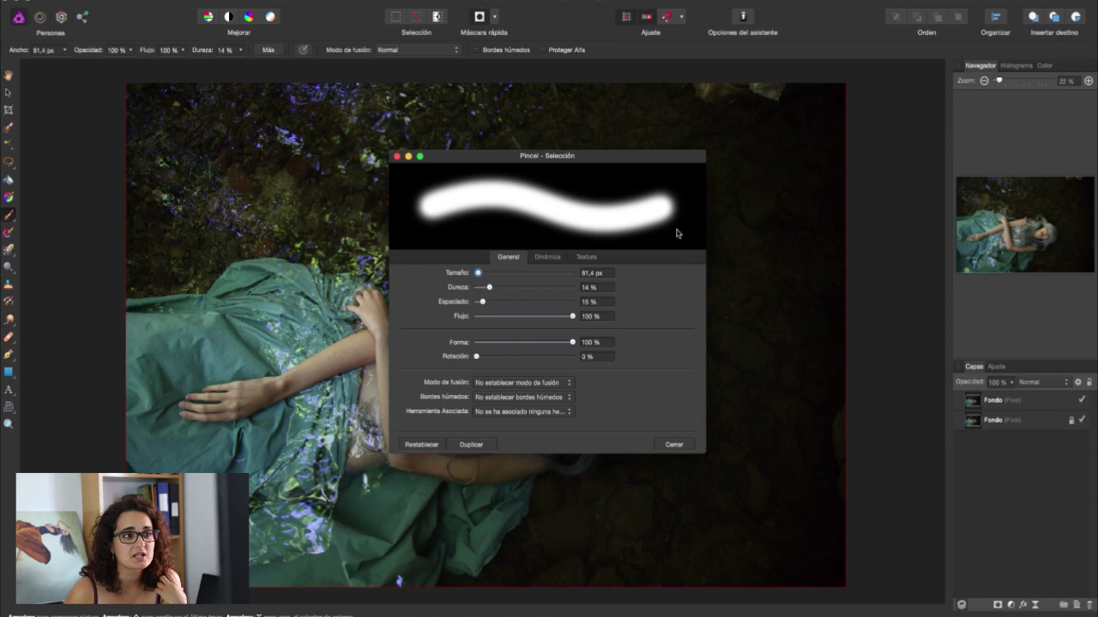
mouse_move(580, 160)
mouse_down()
mouse_move(725, 179)
mouse_move(818, 113)
mouse_up()
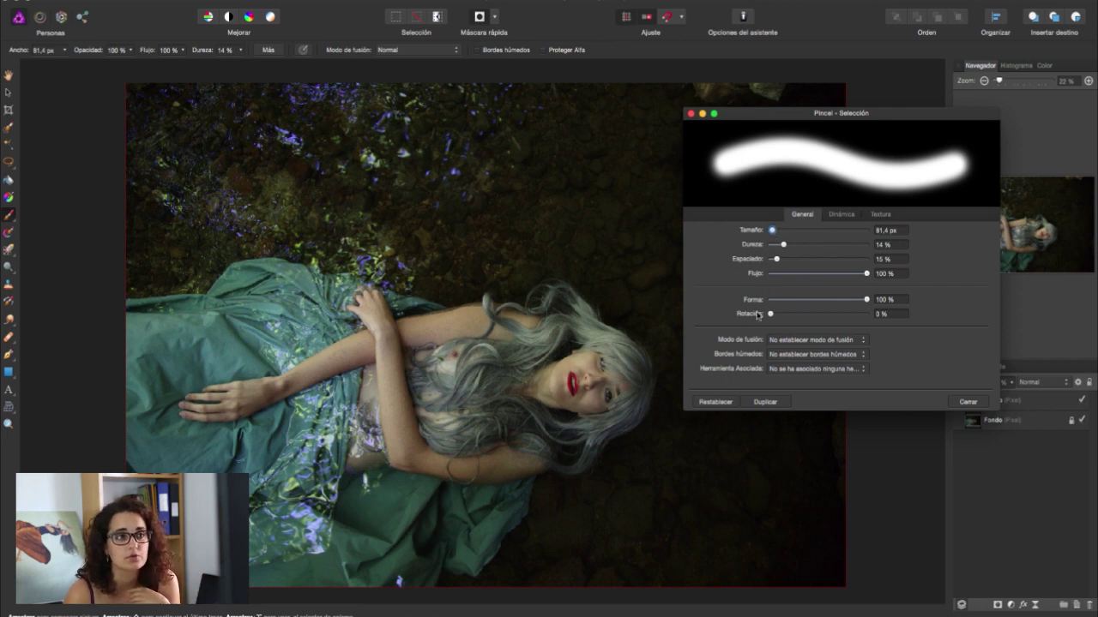
click(690, 114)
click(268, 50)
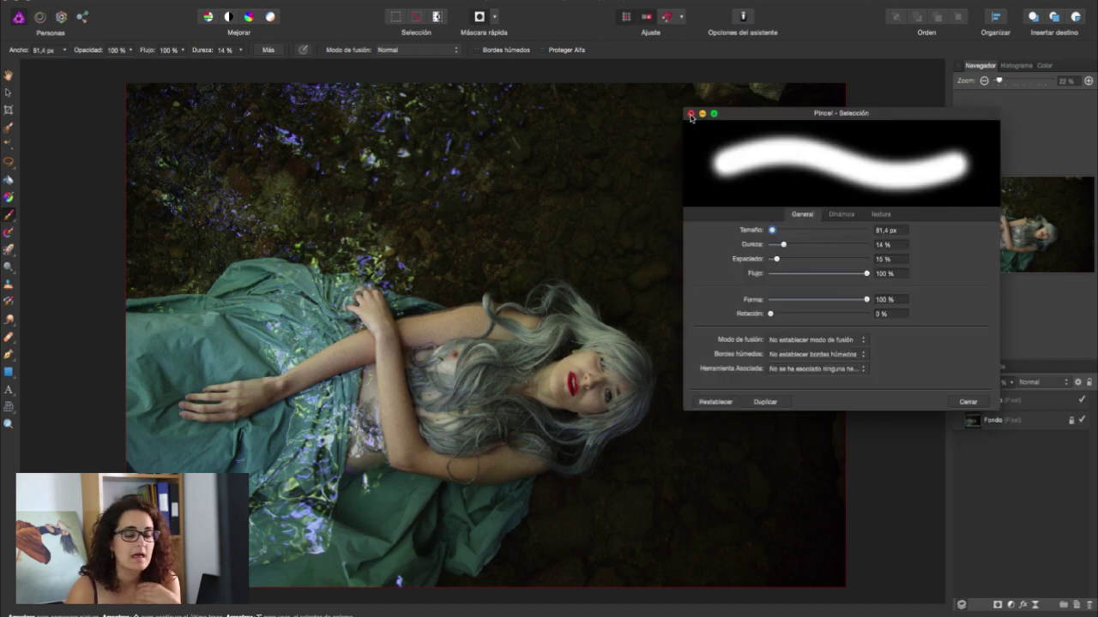
click(690, 114)
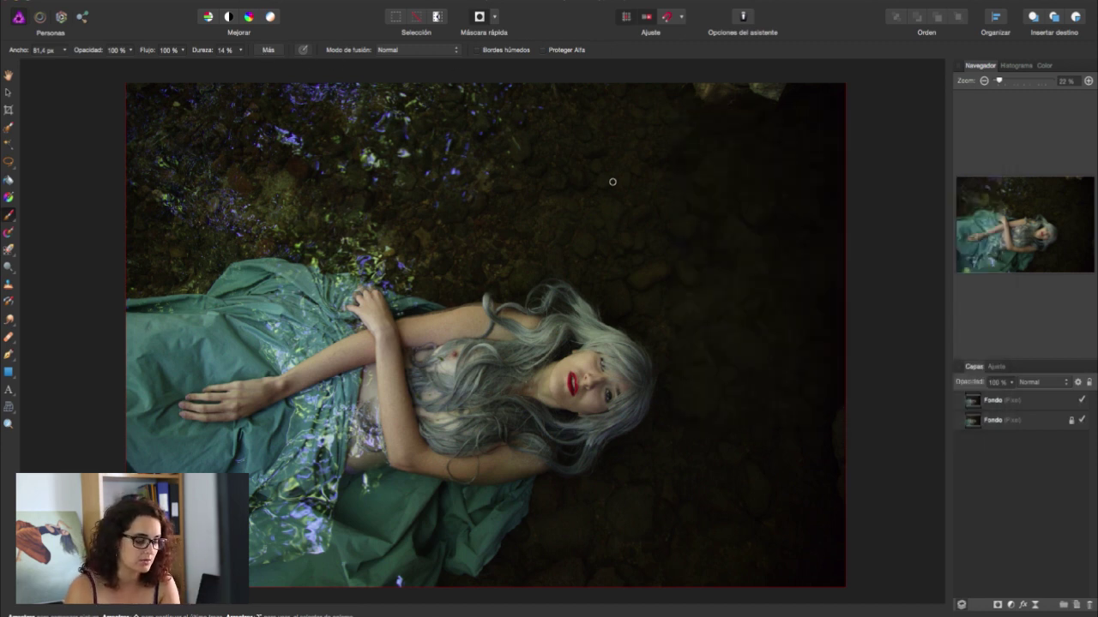
Paint the quick mask over the cheek, lips and chin, then erase it around the lips and nose
scroll(596, 260, up, 3)
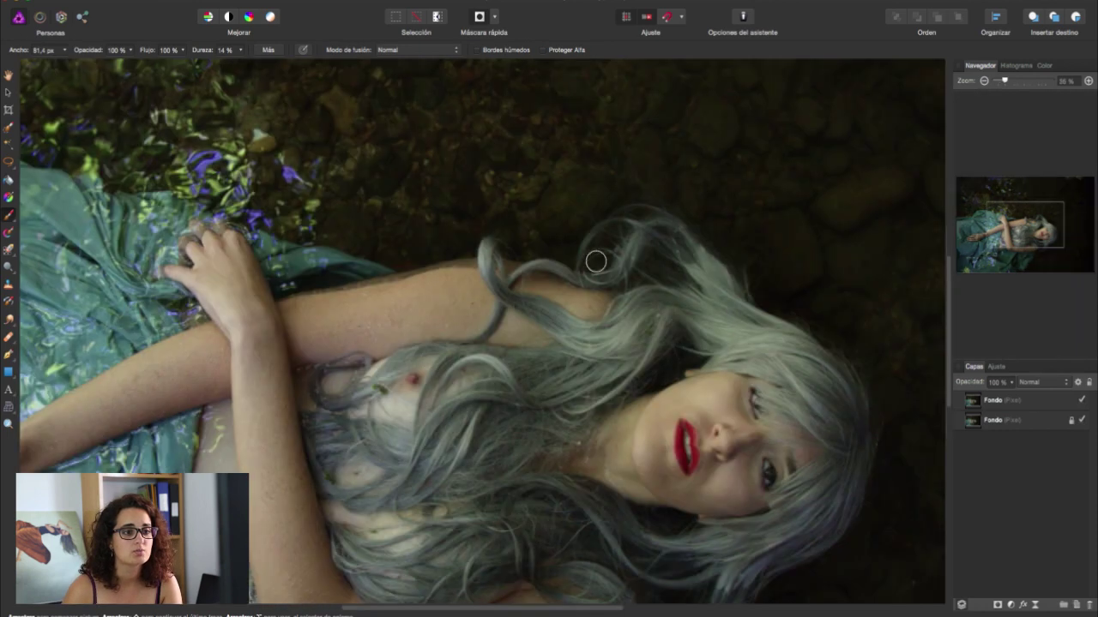
scroll(593, 255, up, 3)
scroll(514, 249, down, 3)
scroll(373, 243, right, 5)
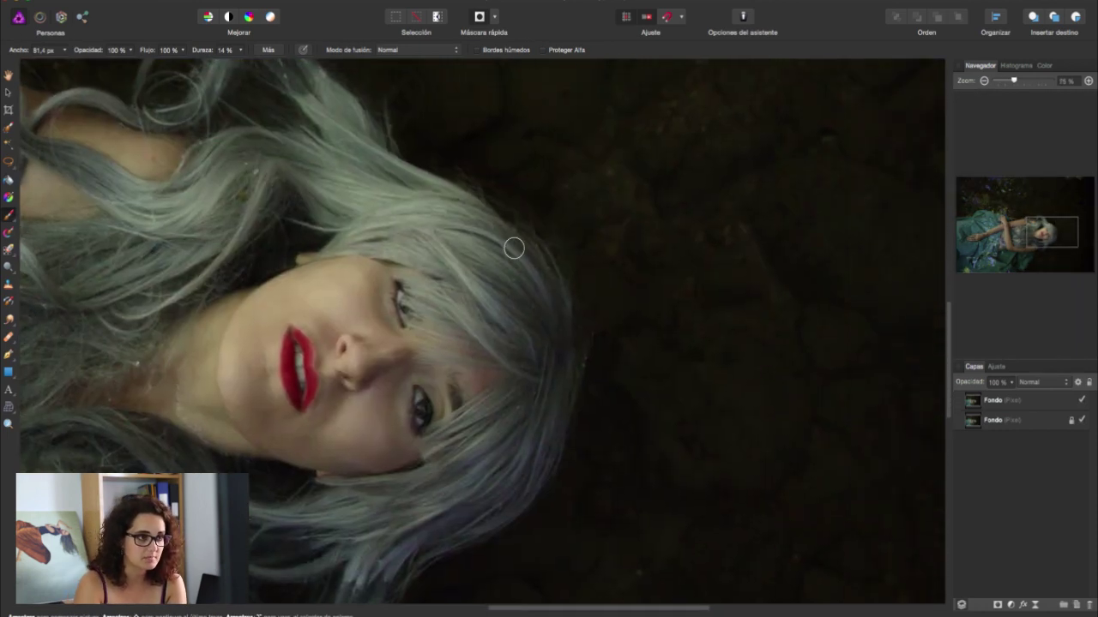
scroll(512, 247, up, 2)
scroll(404, 303, down, 1)
scroll(404, 303, left, 3)
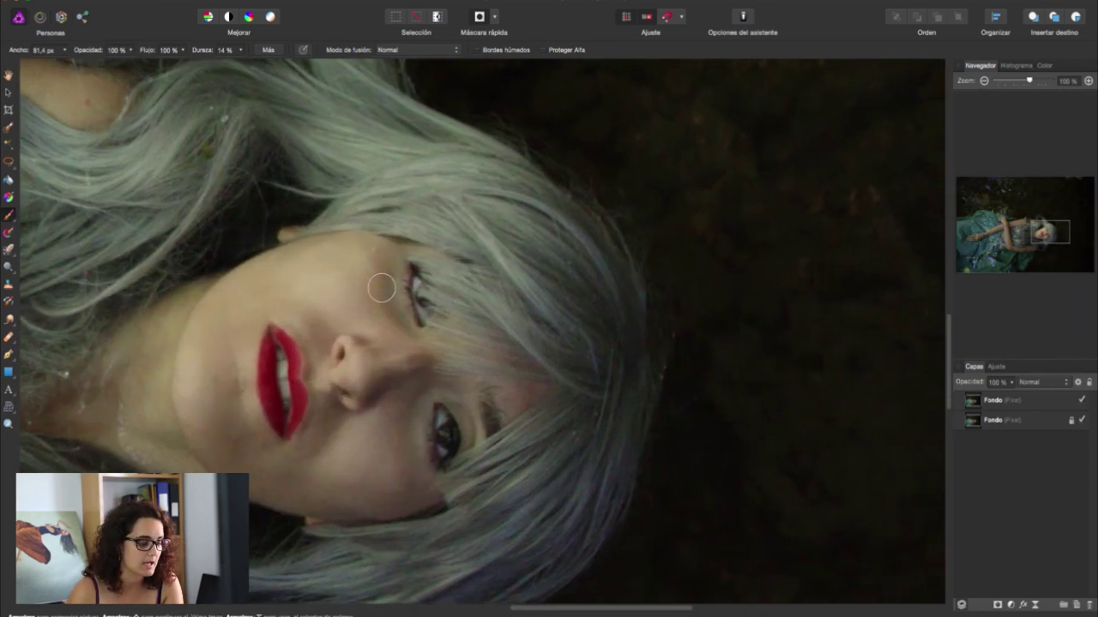
mouse_move(330, 290)
mouse_down()
mouse_move(315, 290)
mouse_move(401, 249)
mouse_up()
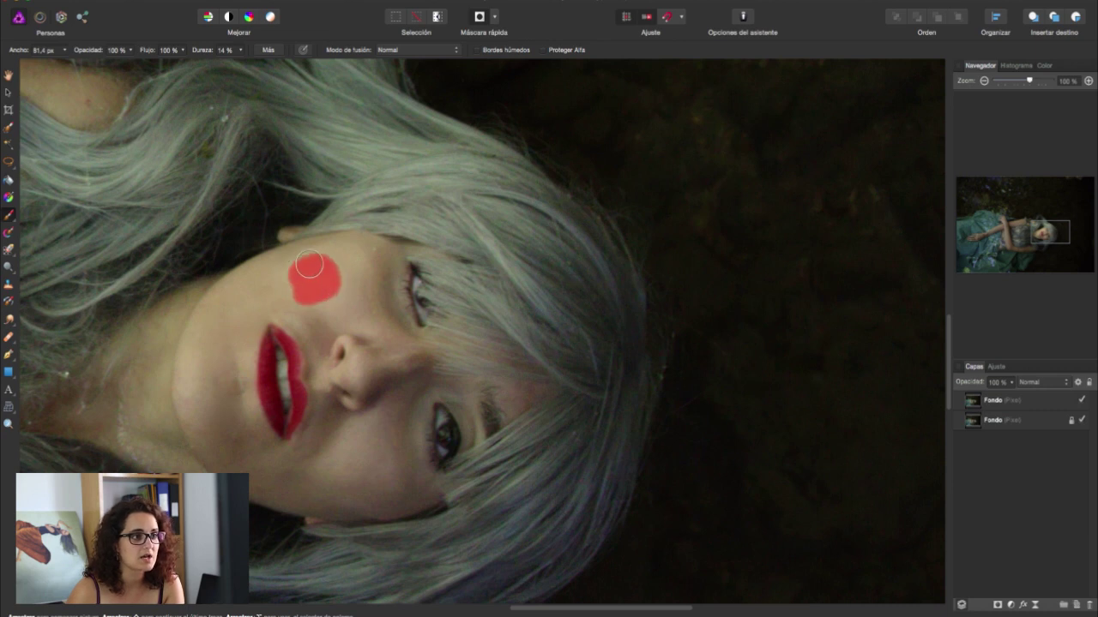
click(268, 50)
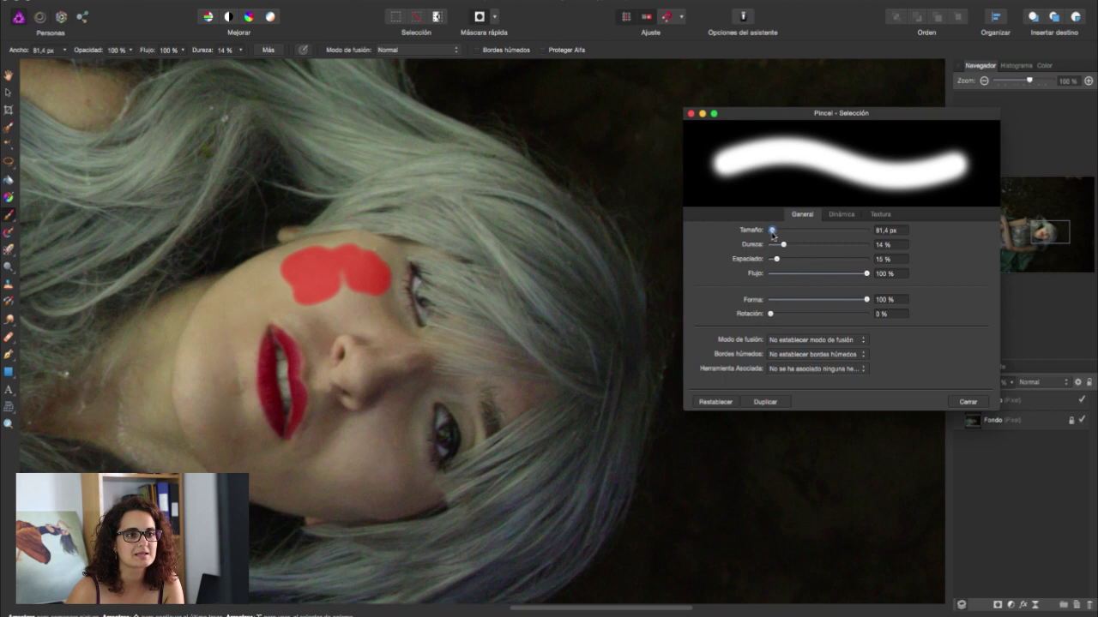
drag(772, 234, 771, 236)
mouse_move(382, 262)
mouse_down()
mouse_move(407, 328)
mouse_move(367, 343)
mouse_up()
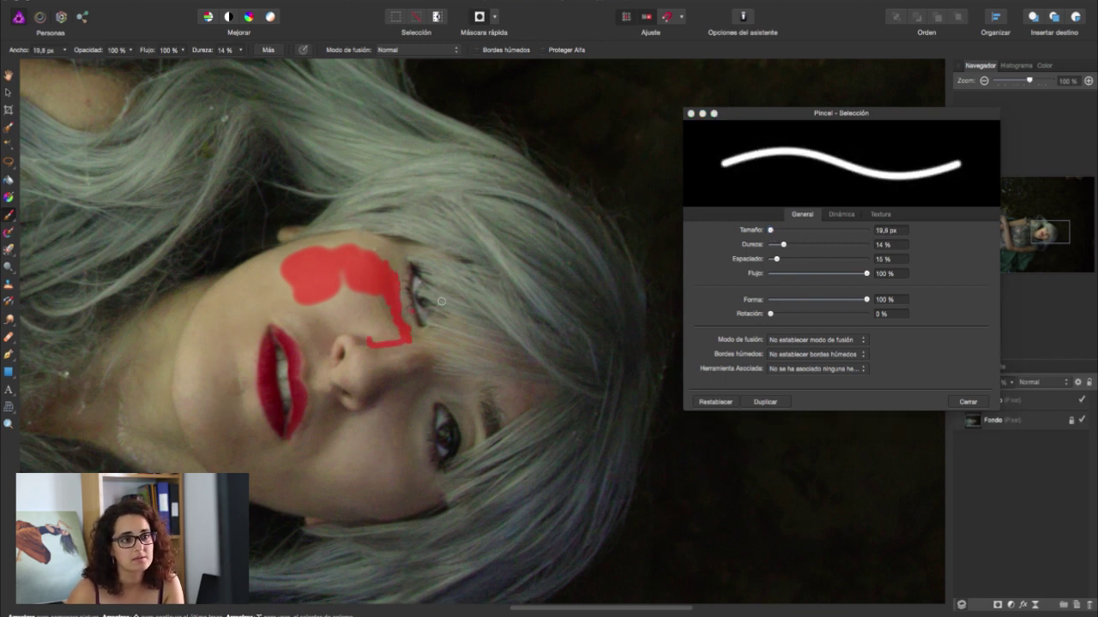
drag(770, 232, 776, 234)
drag(382, 296, 388, 341)
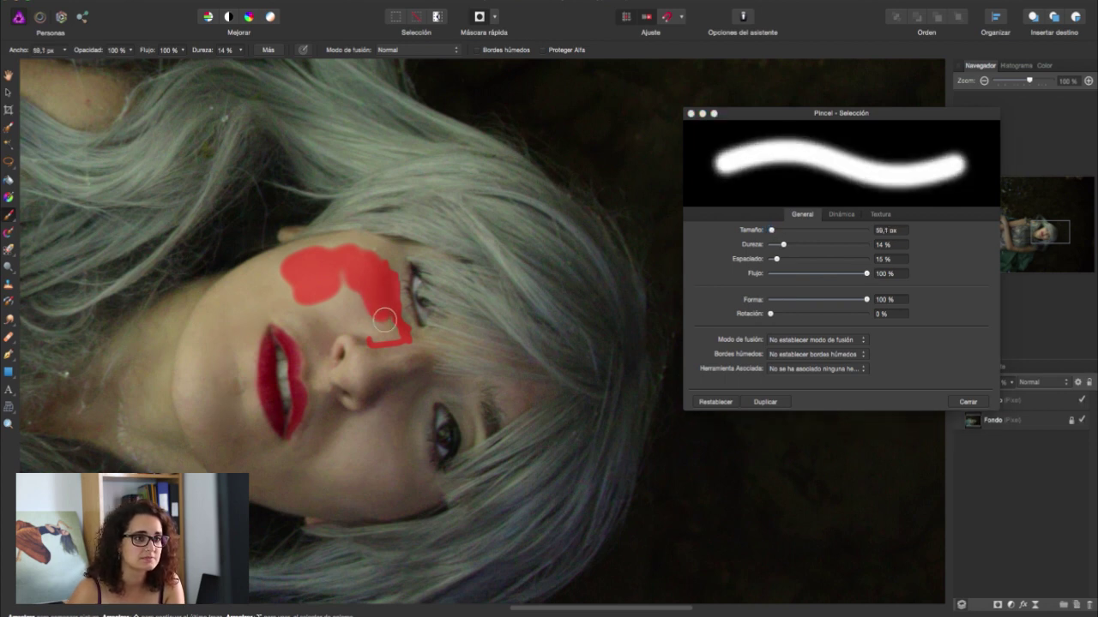
mouse_move(293, 266)
mouse_down()
mouse_move(380, 306)
mouse_move(211, 360)
mouse_move(235, 424)
mouse_move(420, 478)
mouse_move(400, 441)
mouse_up()
click(268, 50)
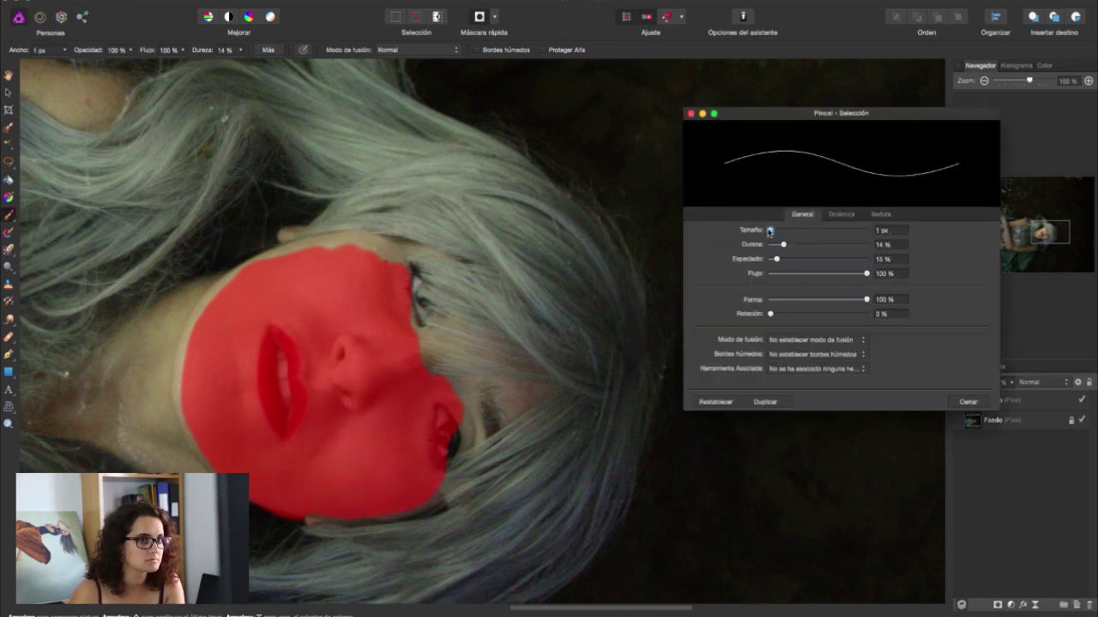
mouse_move(260, 358)
mouse_down()
mouse_move(294, 380)
mouse_move(295, 360)
mouse_up()
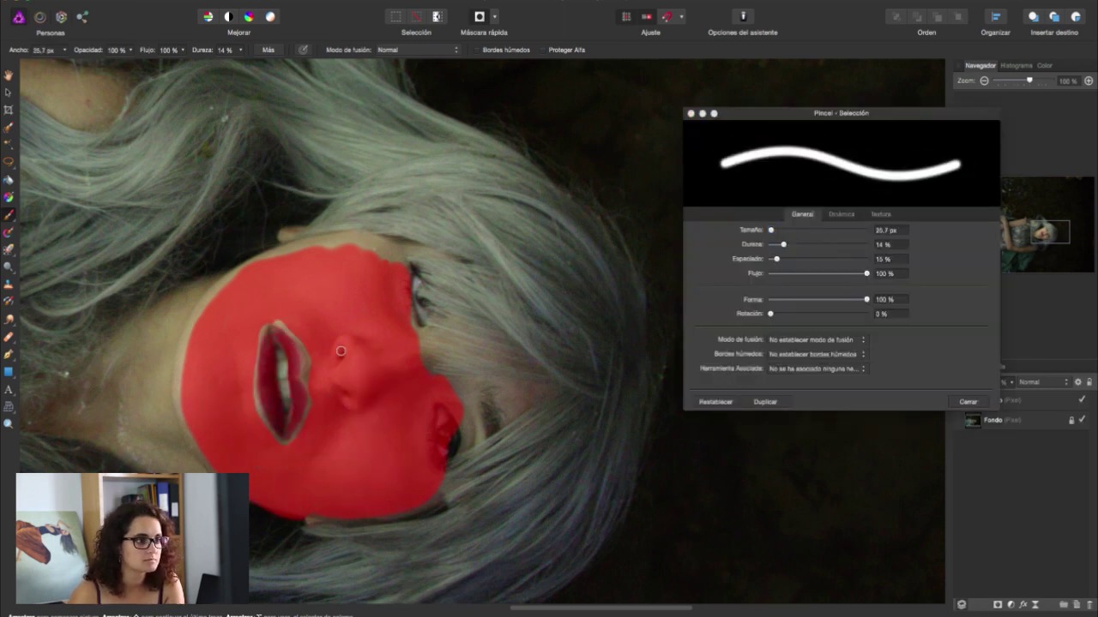
drag(369, 405, 339, 394)
drag(353, 336, 329, 351)
Paint the mask along the upper arm, forearm and hand, resizing the brush with [ and ]
scroll(328, 351, up, 5)
scroll(328, 352, left, 10)
key(bracketright)
key(bracketright)
key(bracketright)
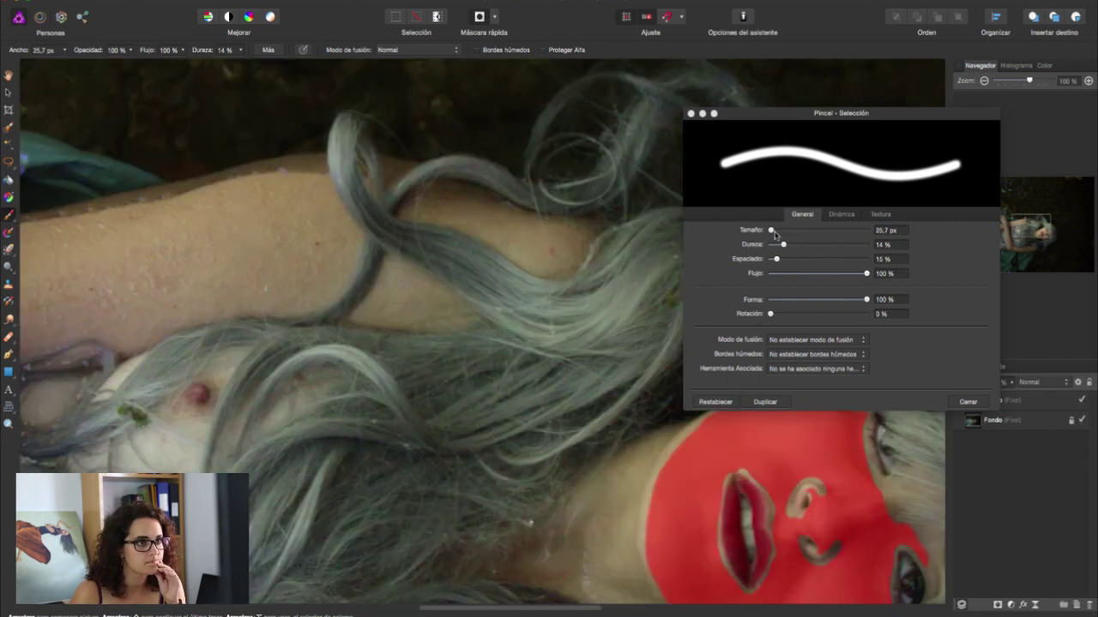
drag(221, 225, 284, 223)
scroll(284, 223, left, 10)
drag(377, 283, 563, 277)
key(bracketleft)
key(bracketleft)
drag(143, 176, 215, 196)
mouse_move(171, 159)
mouse_down()
mouse_move(244, 110)
mouse_move(197, 215)
mouse_move(317, 351)
mouse_move(274, 335)
mouse_move(352, 476)
mouse_up()
scroll(390, 249, left, 5)
mouse_move(391, 250)
mouse_down()
mouse_move(436, 437)
mouse_move(475, 454)
mouse_up()
scroll(475, 453, down, 5)
mouse_move(403, 463)
mouse_down()
mouse_move(421, 295)
mouse_move(421, 481)
mouse_up()
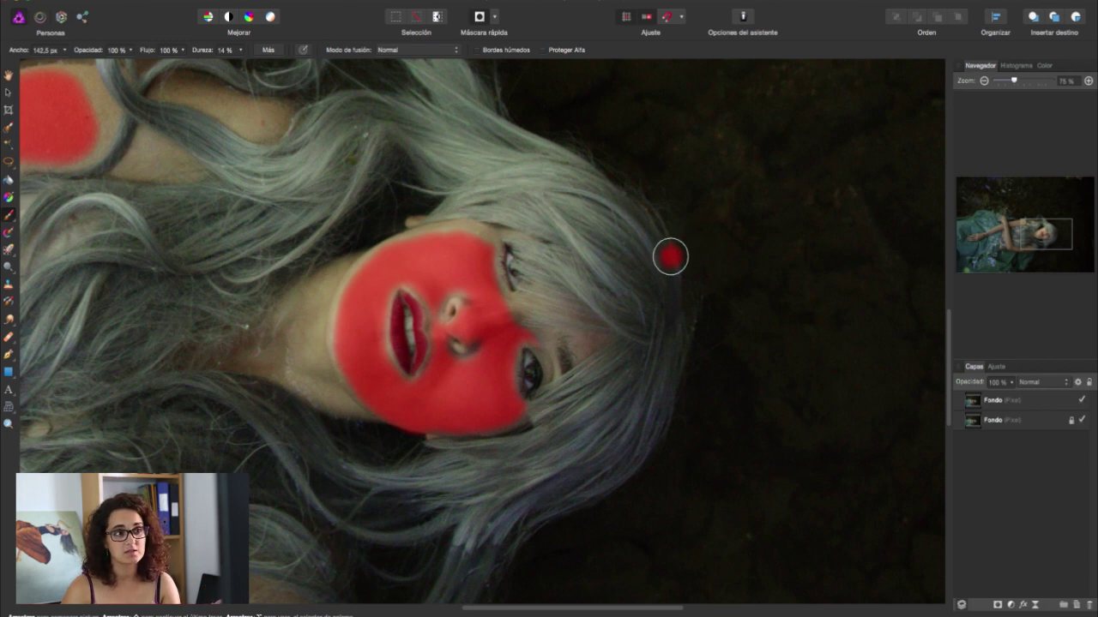
Turn the painted quick mask into a selection and invert it to cover the background
key(q)
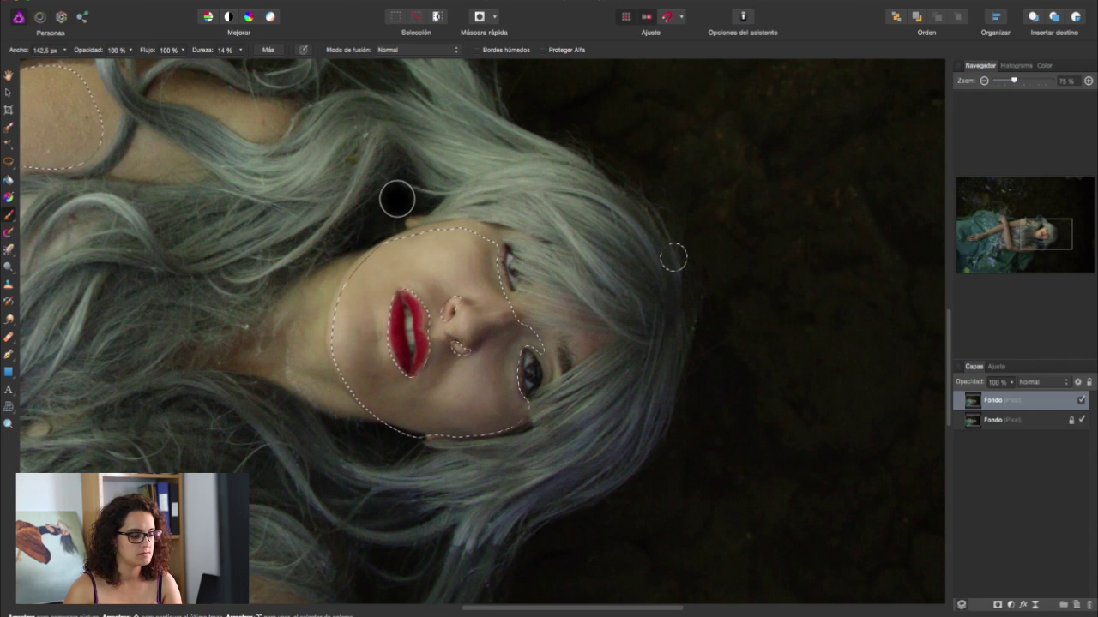
key(q)
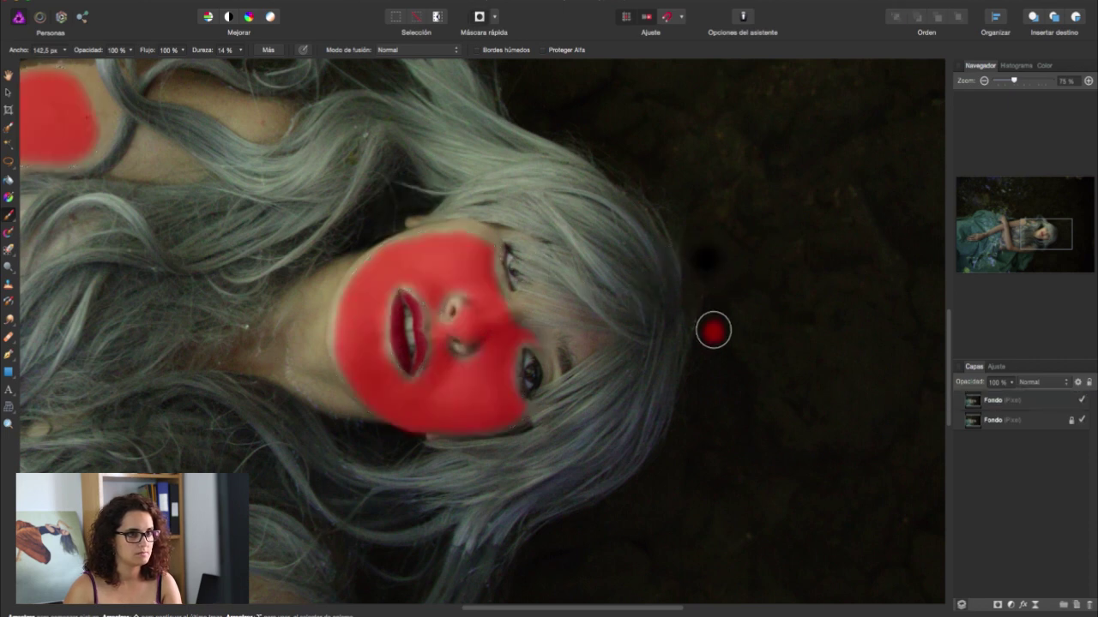
key(q)
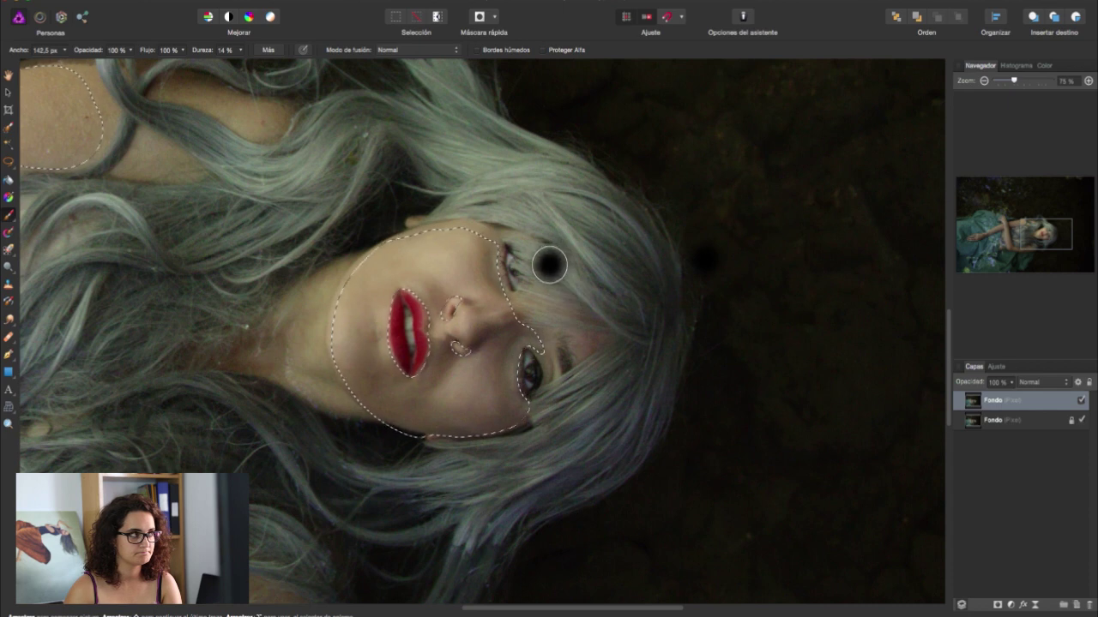
click(283, 2)
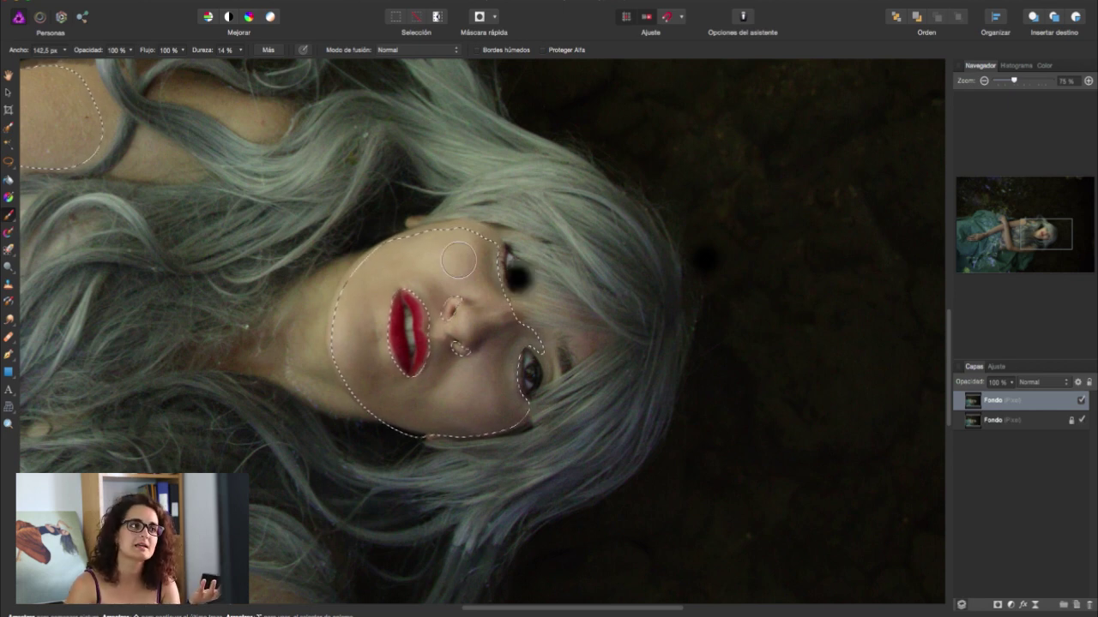
click(304, 8)
click(319, 33)
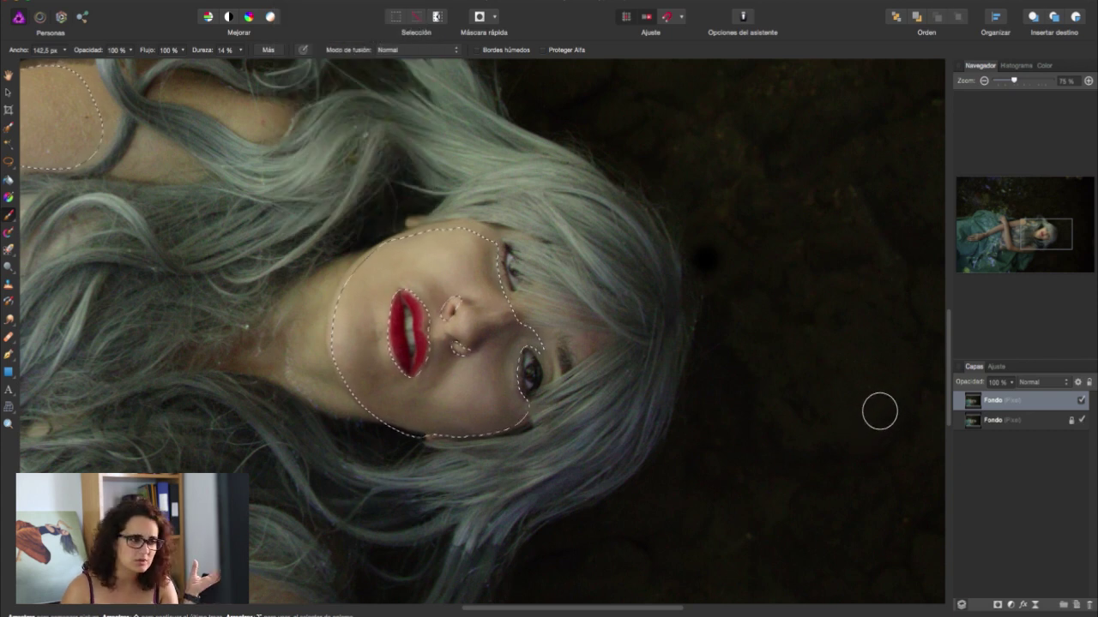
Copy the selected background onto a new layer with Ctrl+J and deselect
key(ctrl+j)
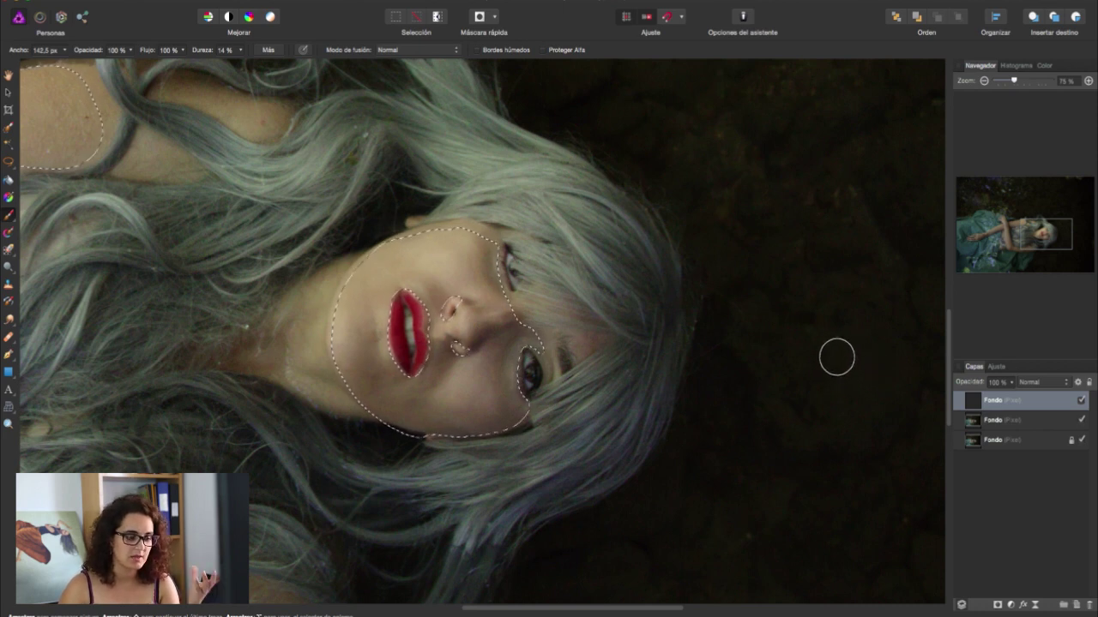
key(ctrl+d)
key(v)
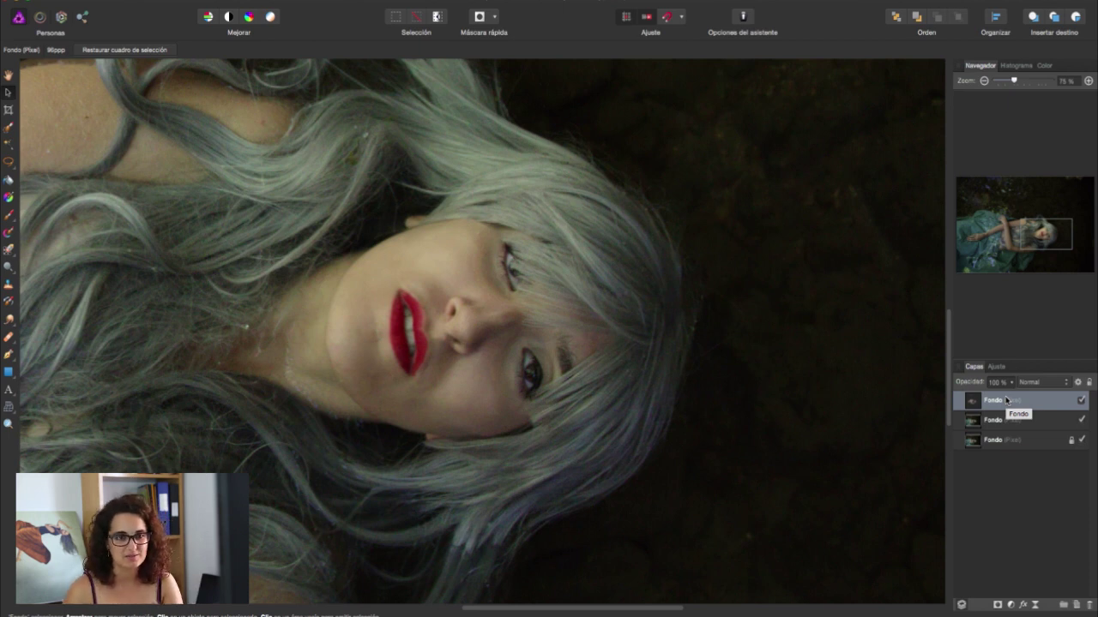
Apply a 13.5 px Gaussian blur to the background copy and set its opacity to 39%
click(390, 2)
click(588, 36)
drag(793, 566, 822, 566)
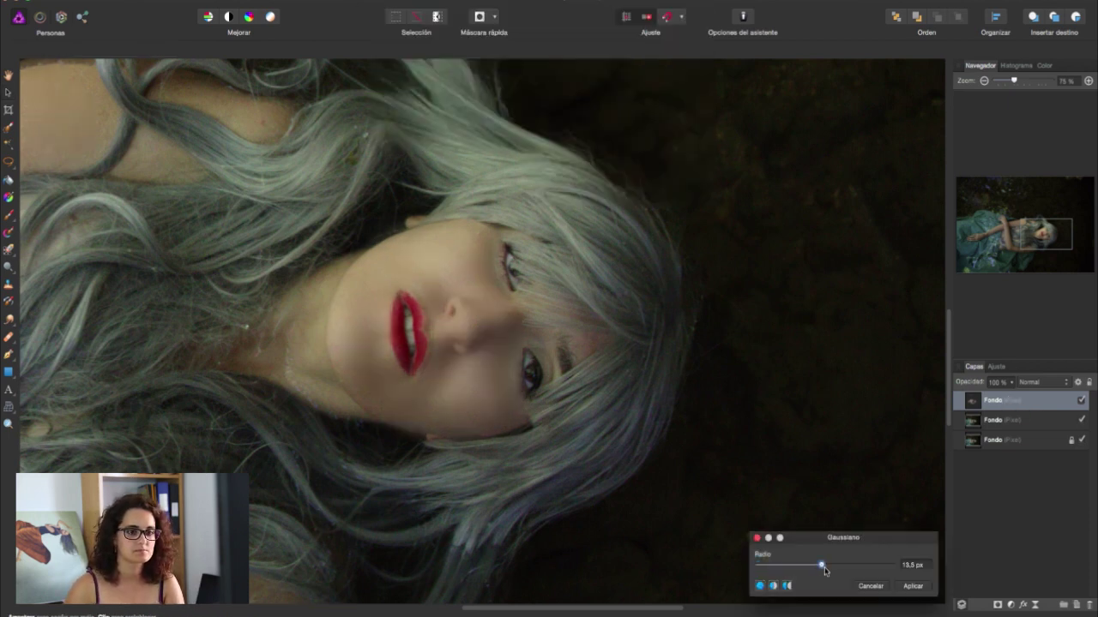
click(912, 586)
key(3)
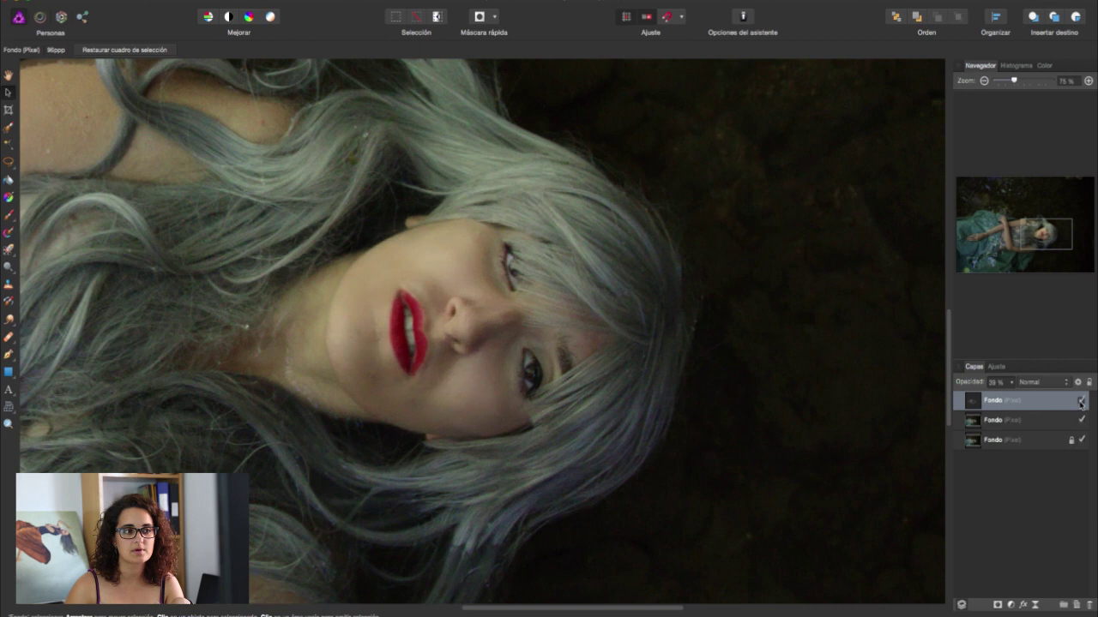
click(1081, 401)
Merge all visible layers into a new layer and duplicate it
key(ctrl+alt+shift+e)
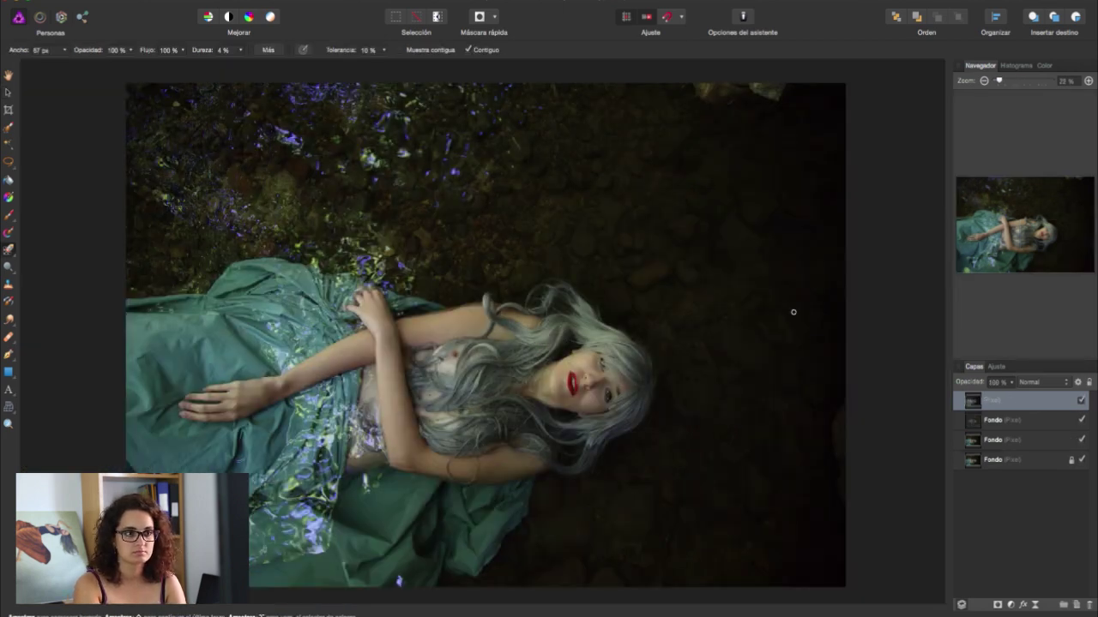
key(ctrl+j)
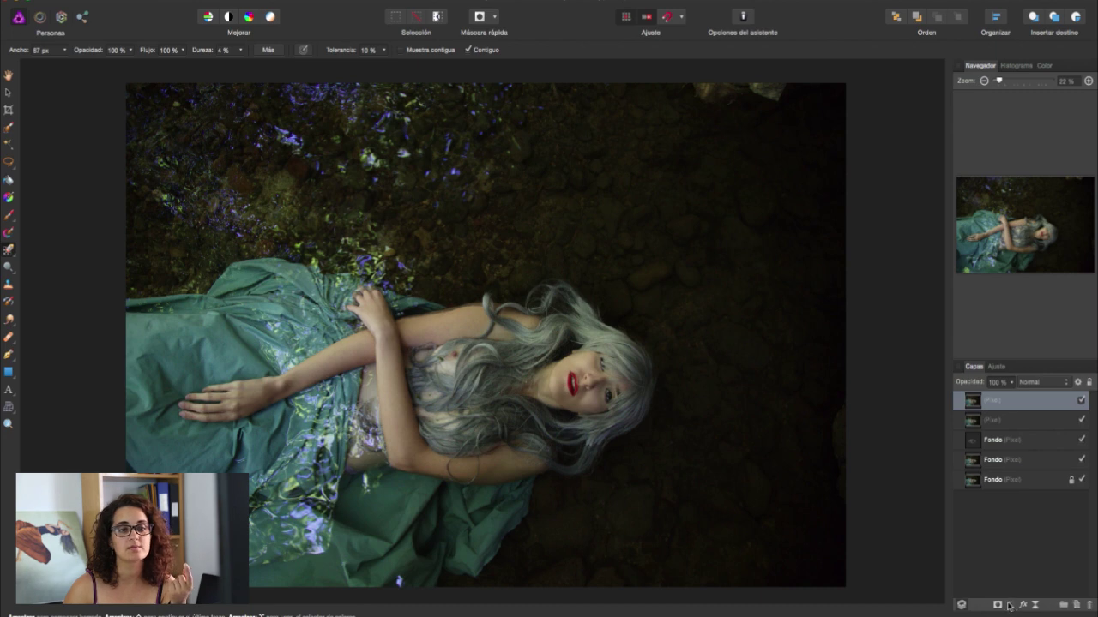
click(1010, 605)
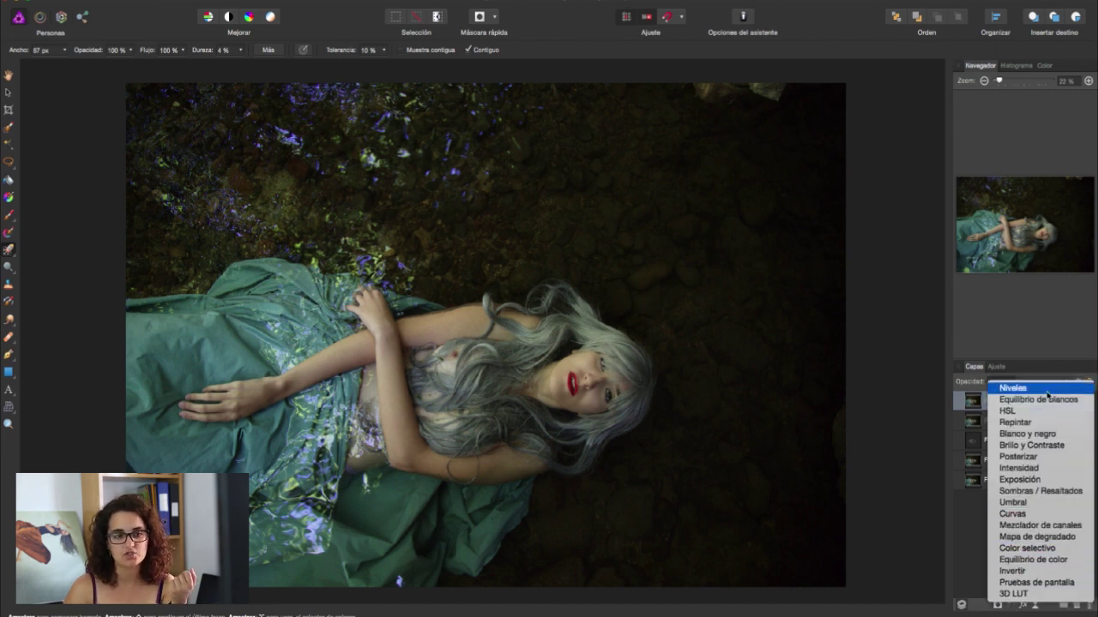
click(971, 534)
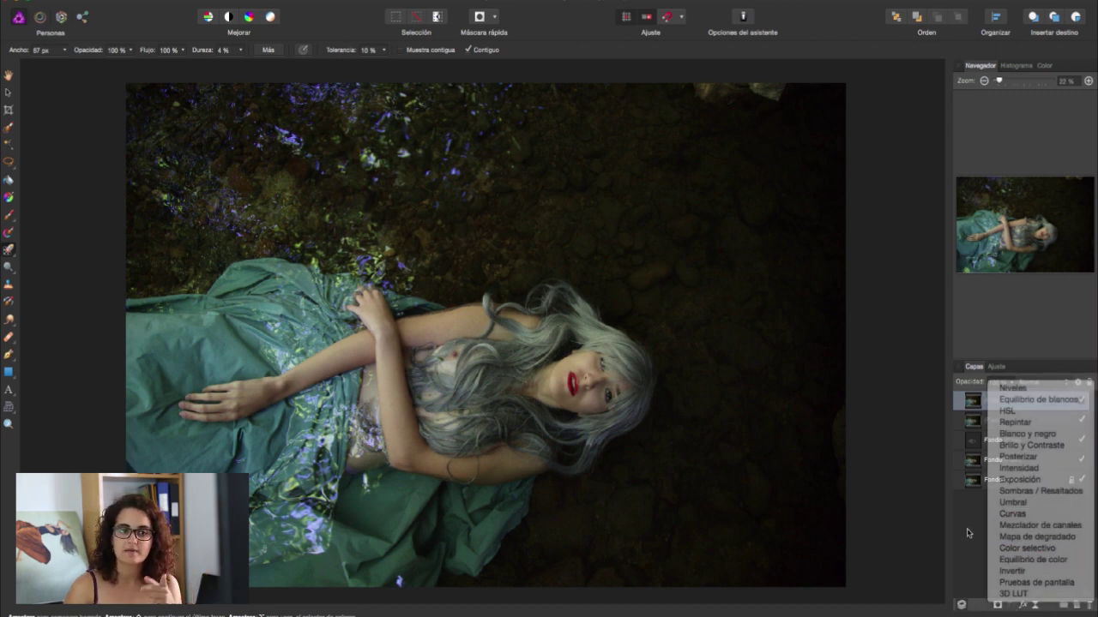
Add a Levels adjustment and delete it, then add a Curves adjustment layer
click(995, 367)
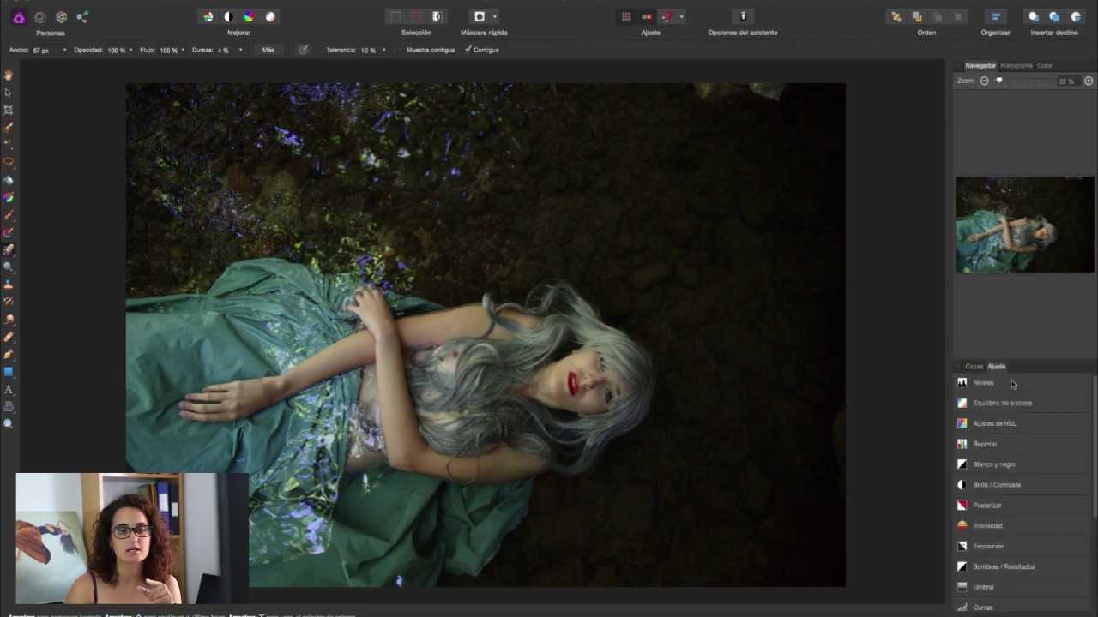
scroll(1093, 390, down, 3)
scroll(1094, 390, down, 3)
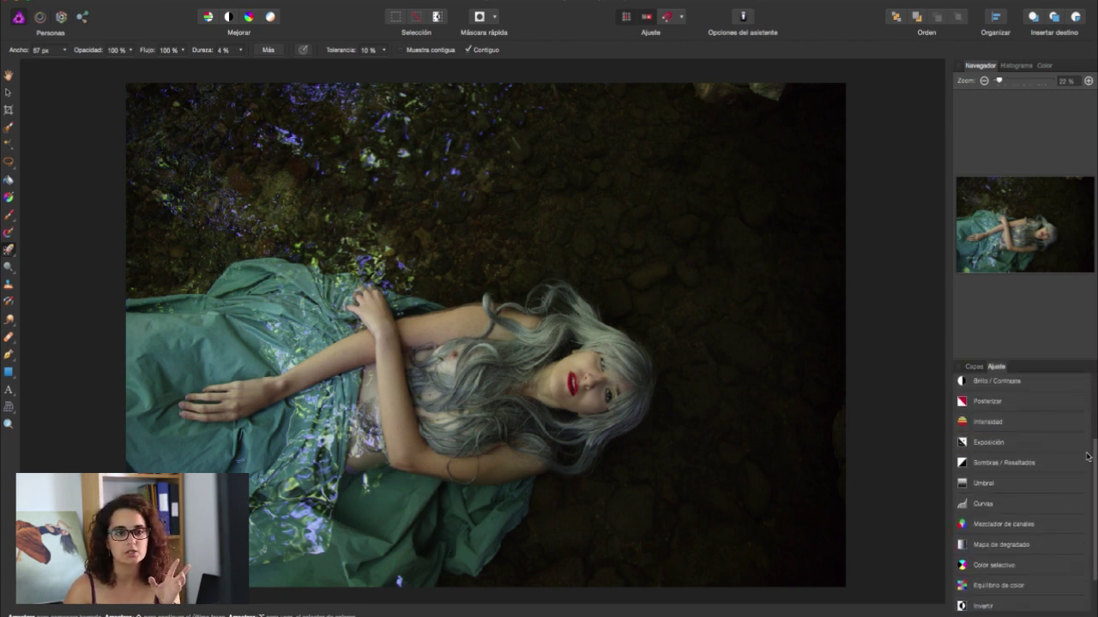
scroll(1095, 396, up, 5)
scroll(1096, 396, up, 1)
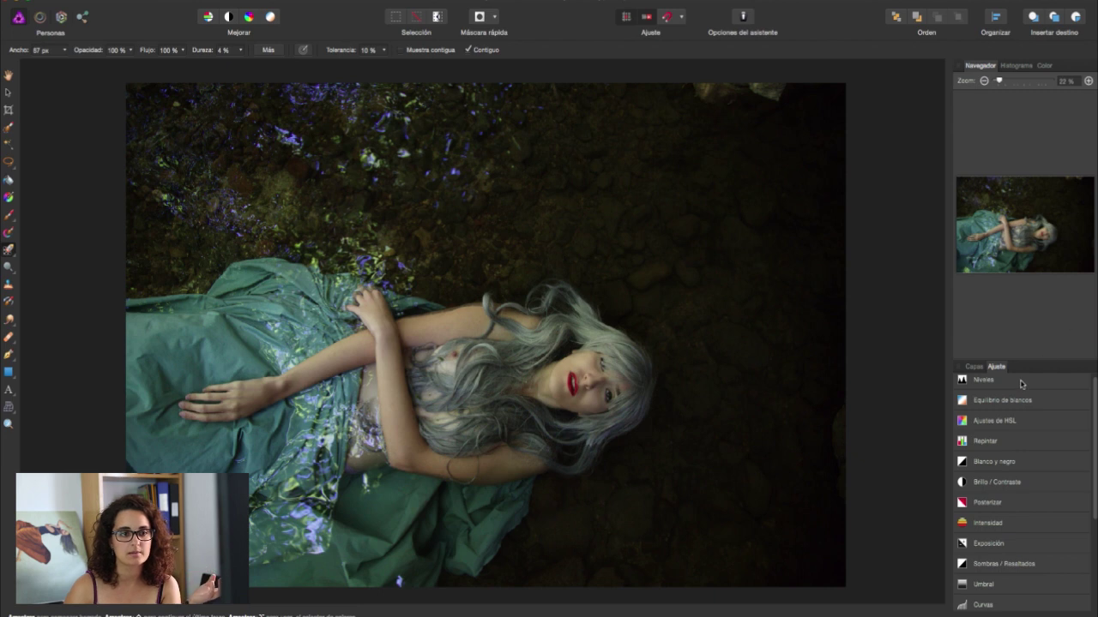
click(1022, 383)
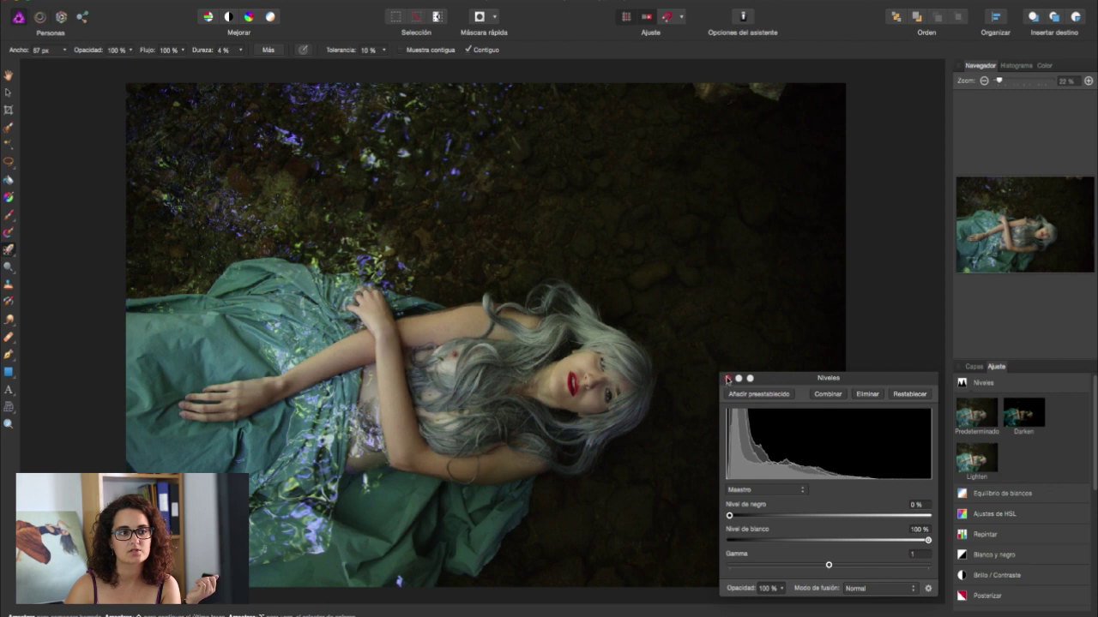
click(727, 378)
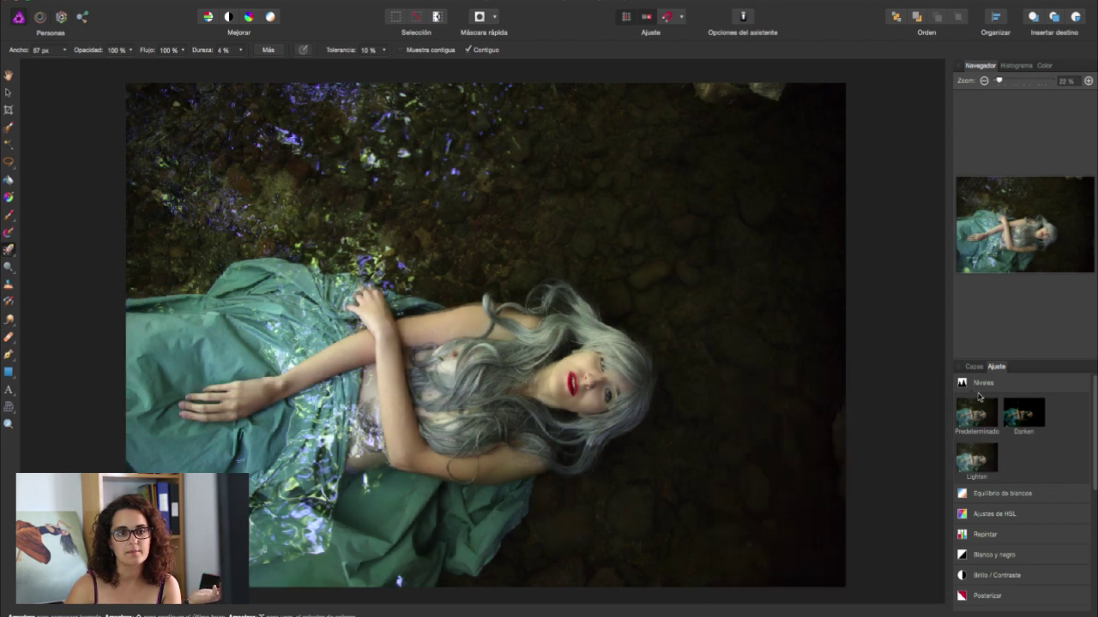
click(973, 366)
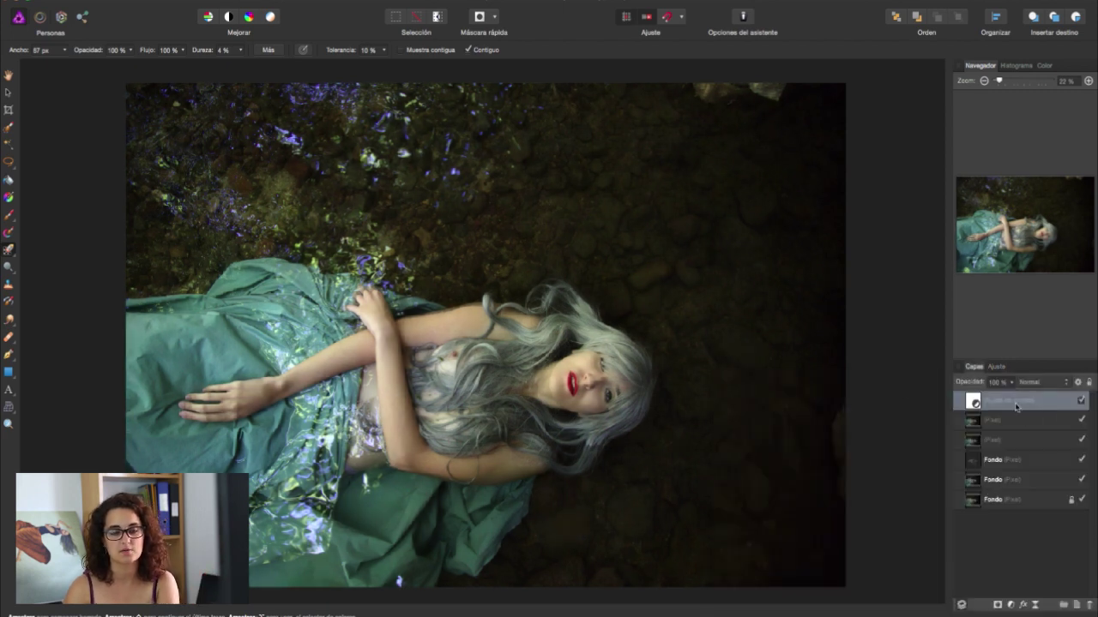
key(Delete)
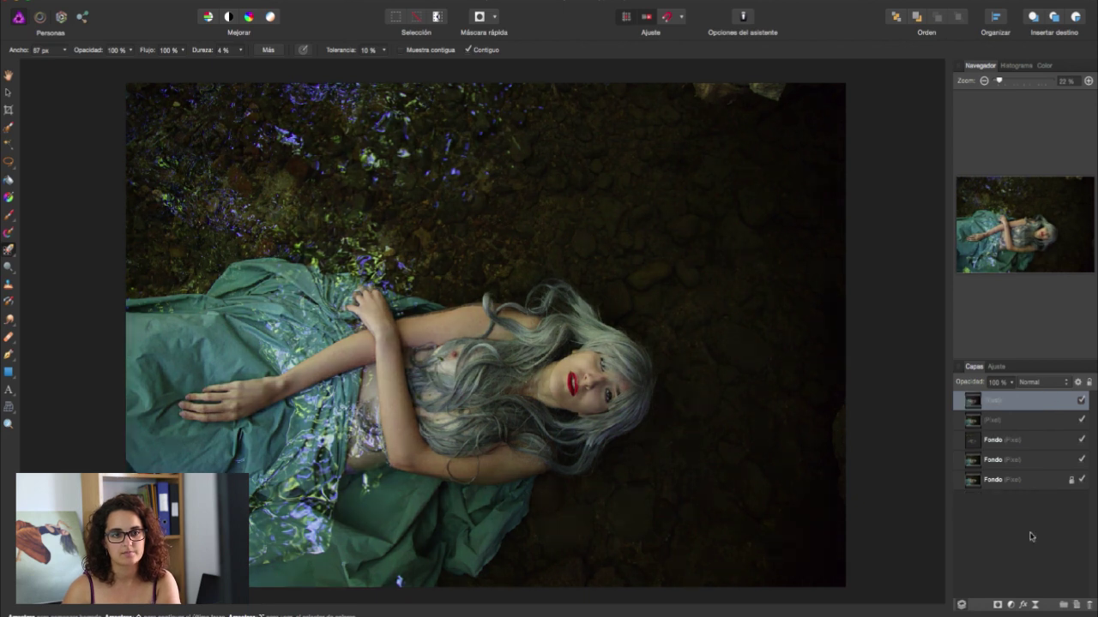
click(1011, 605)
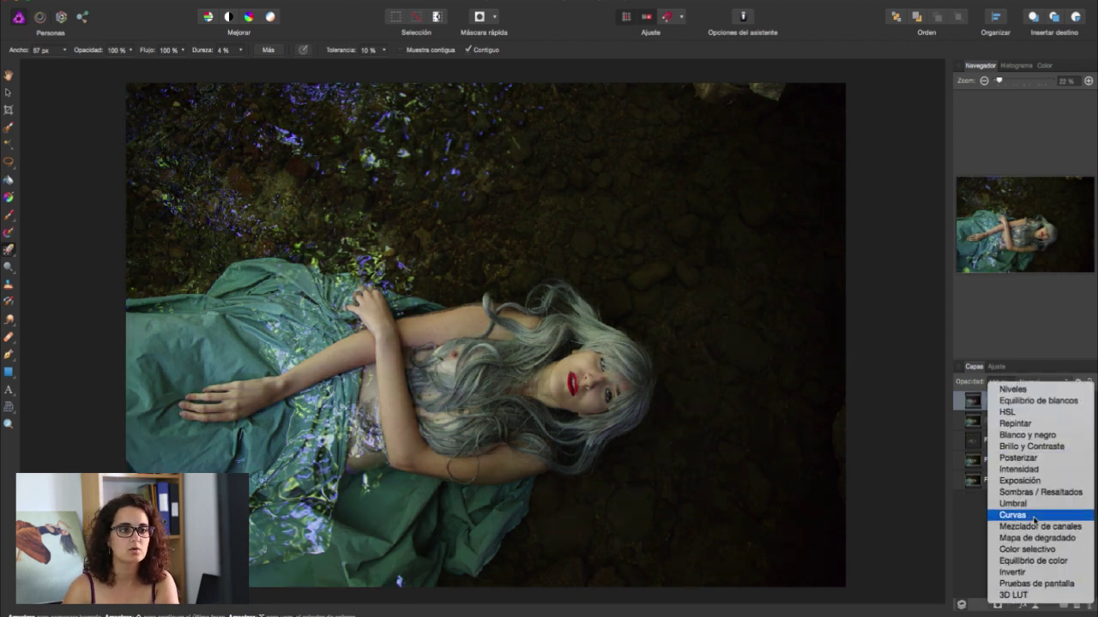
click(1028, 515)
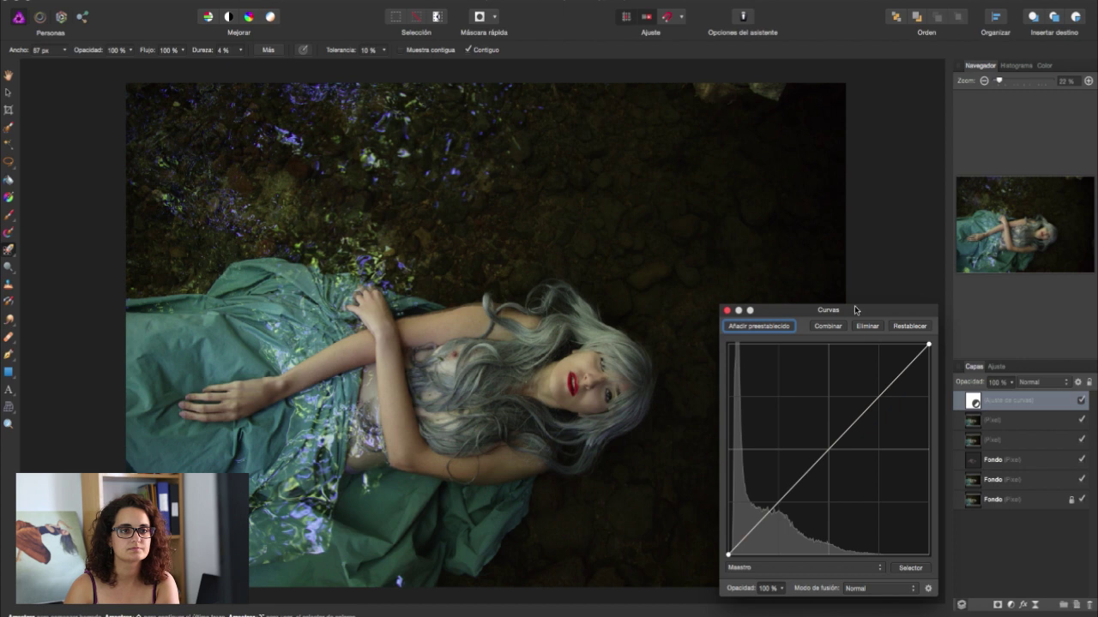
Bend the curve to brighten the midtones and deepen the shadows
drag(856, 309, 868, 167)
drag(897, 248, 897, 232)
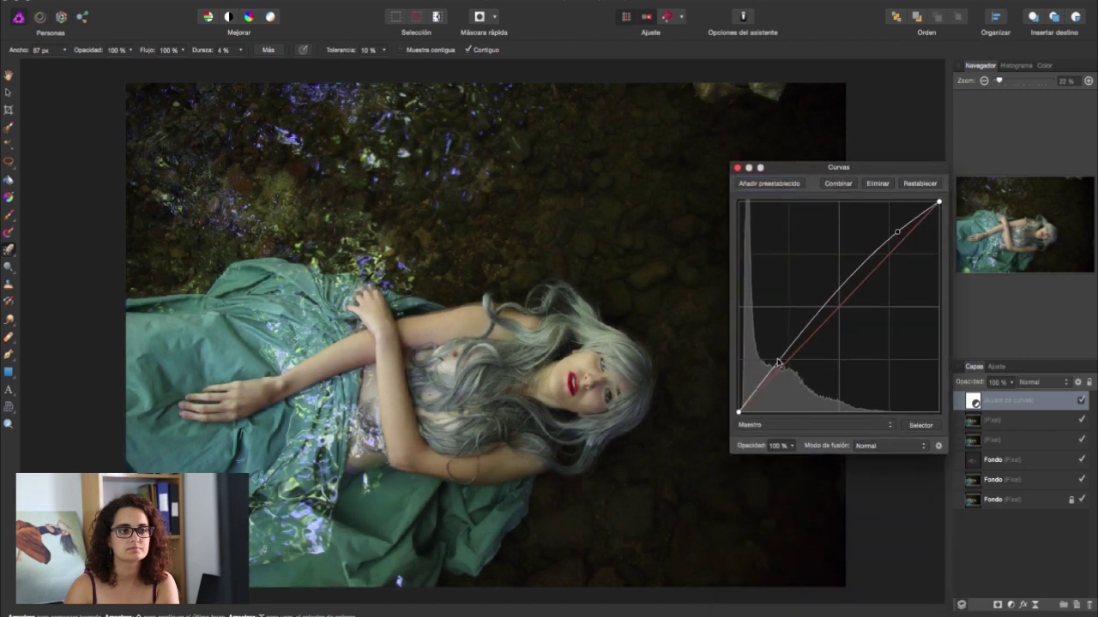
drag(777, 364, 794, 323)
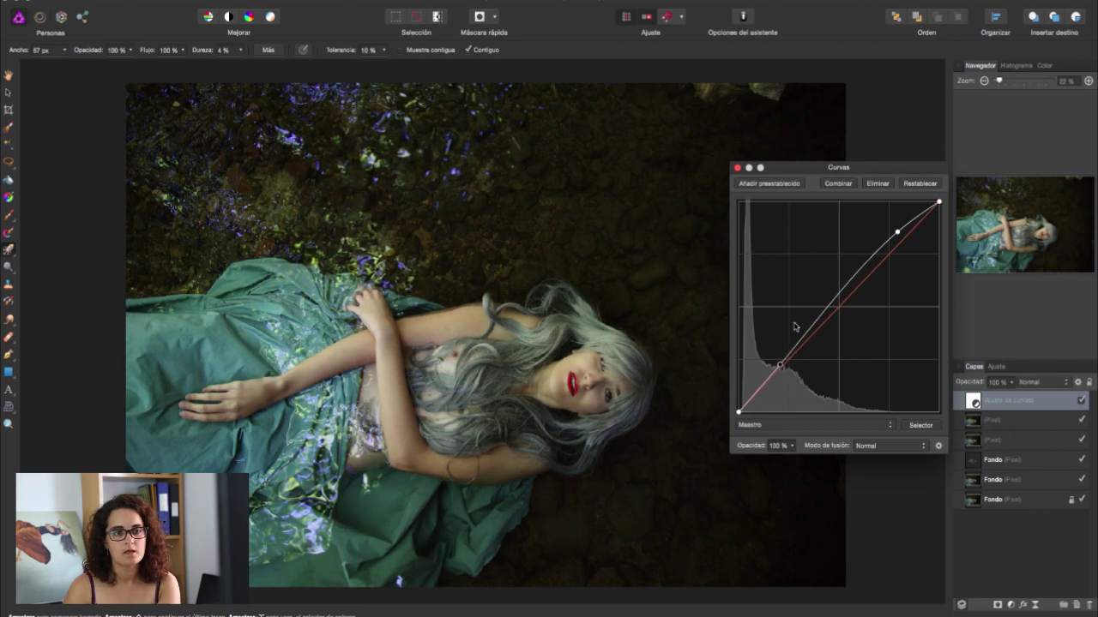
click(737, 167)
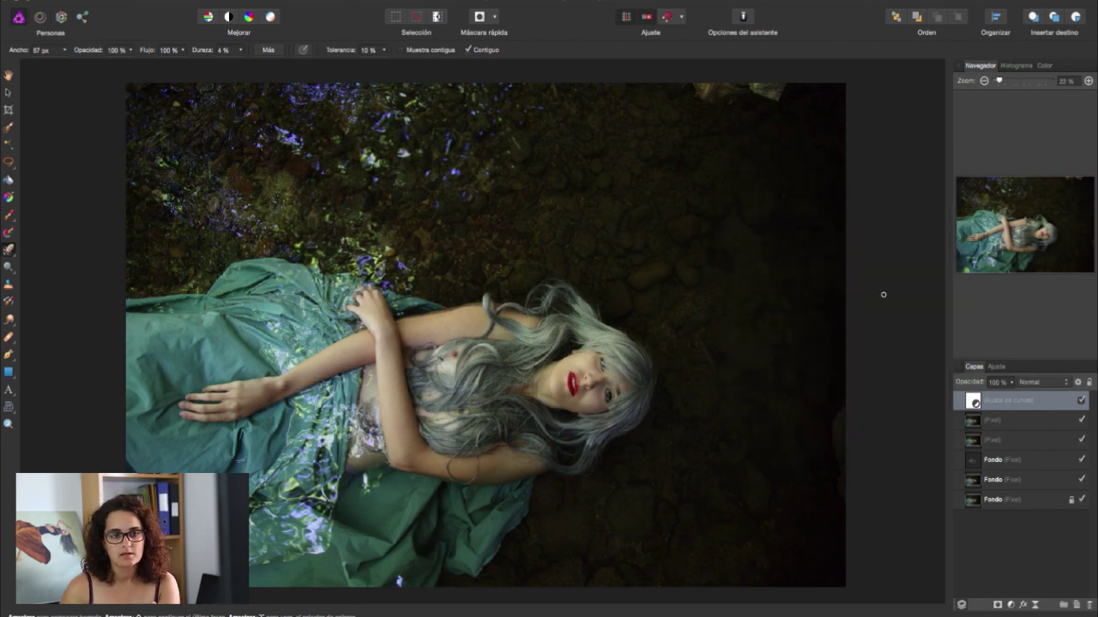
Add a Selective Colour layer with reds set to cyan 28% and magenta -37%
click(1010, 605)
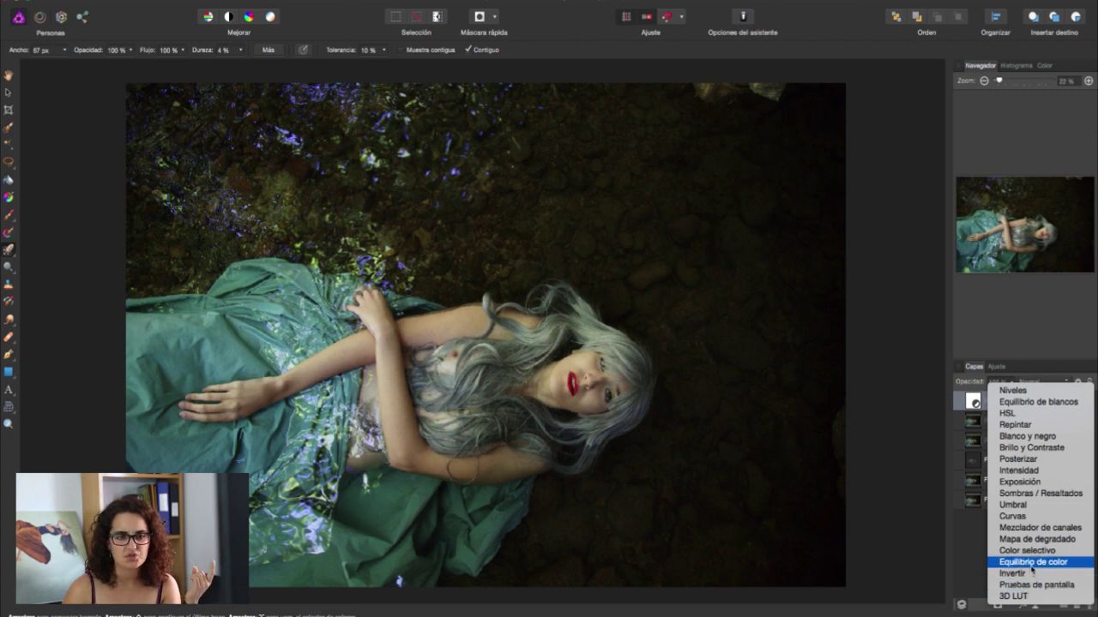
click(1041, 552)
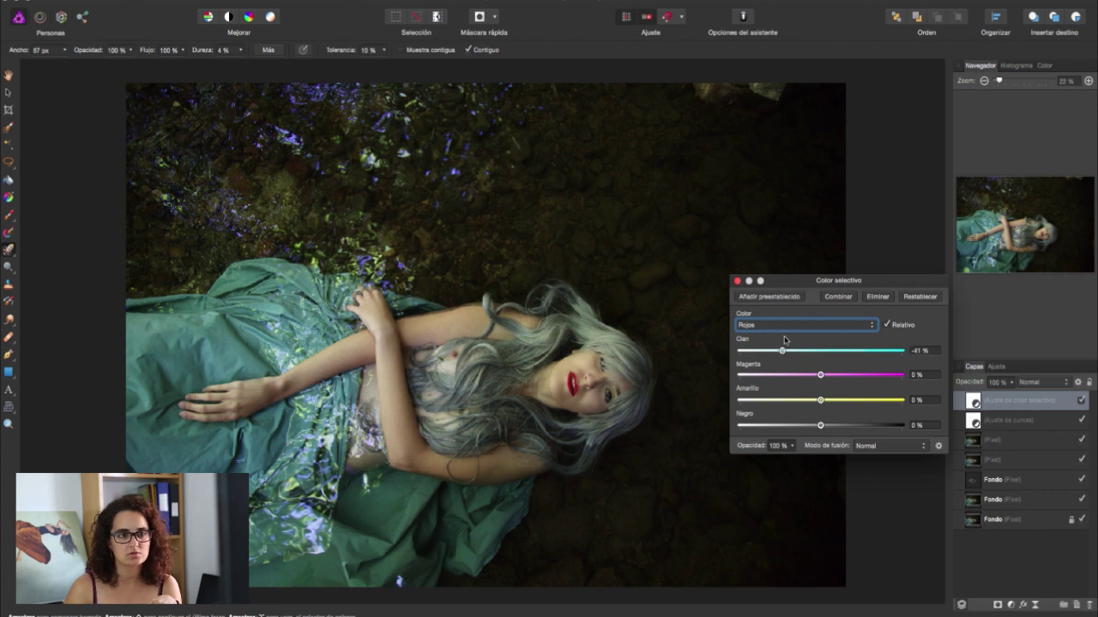
drag(871, 383, 815, 383)
click(737, 280)
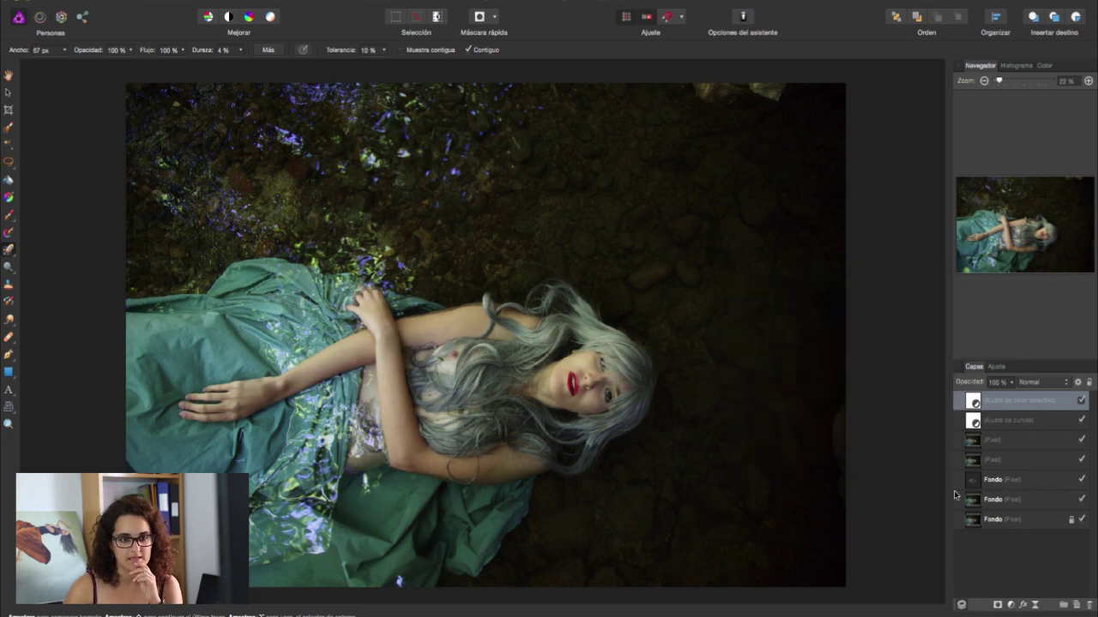
click(1011, 604)
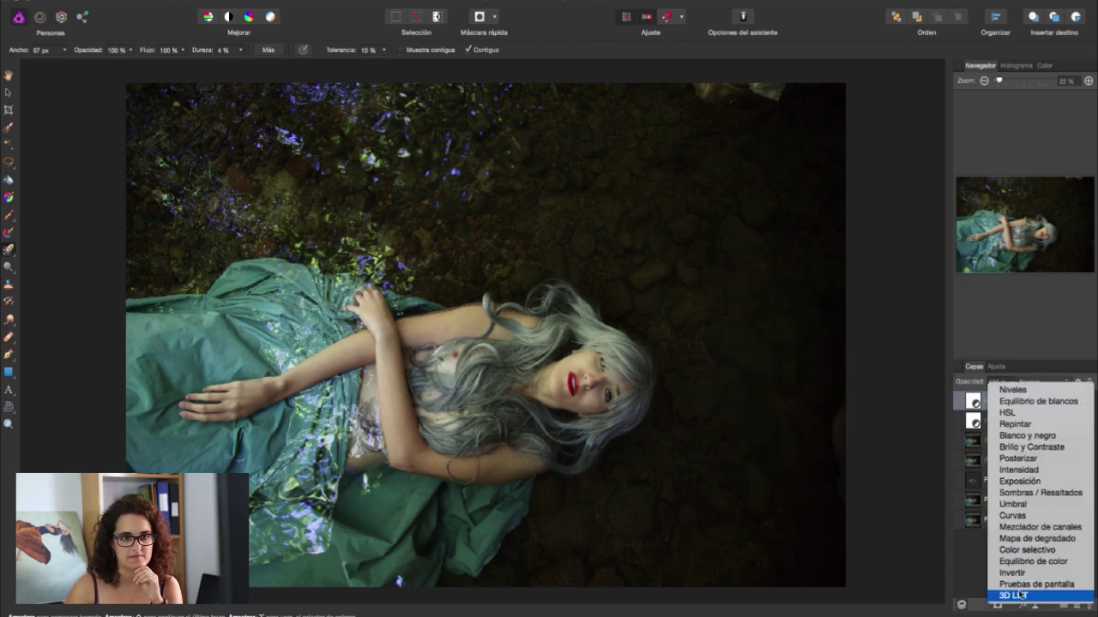
Try an HSL adjustment with the hue shifted to about -154°, then discard it
click(1051, 419)
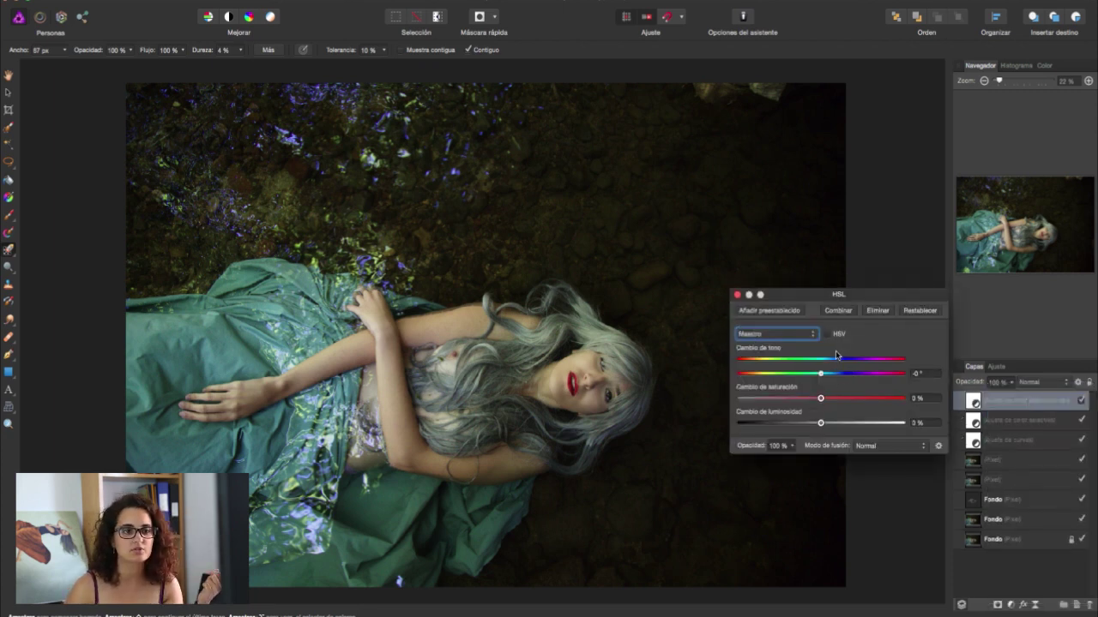
mouse_move(820, 374)
mouse_down()
mouse_move(715, 384)
mouse_move(912, 383)
mouse_up()
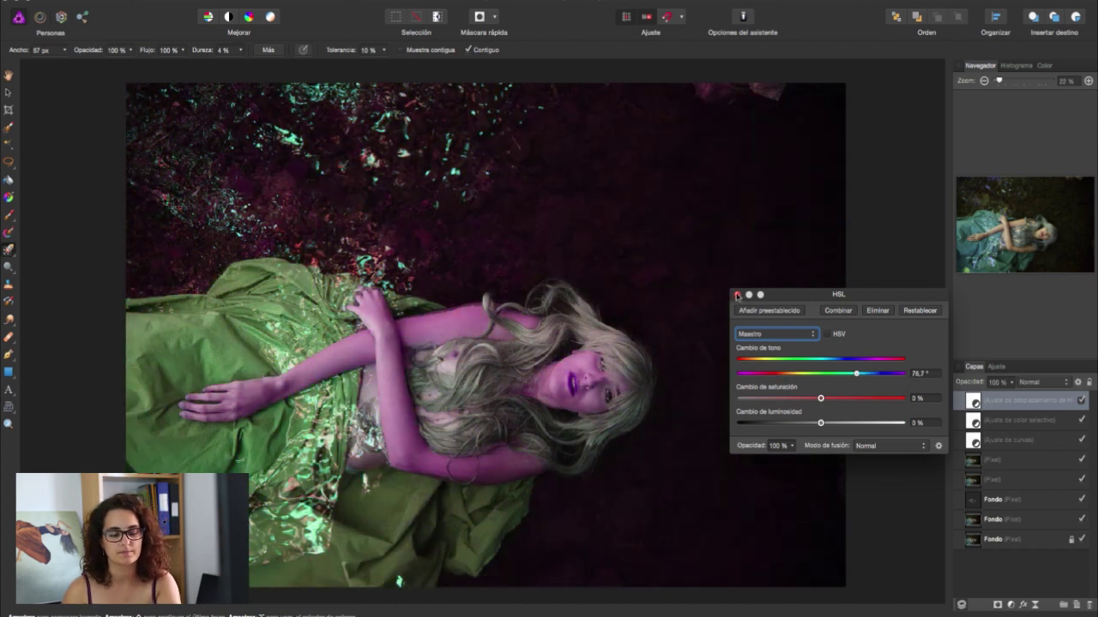
click(737, 295)
click(1009, 605)
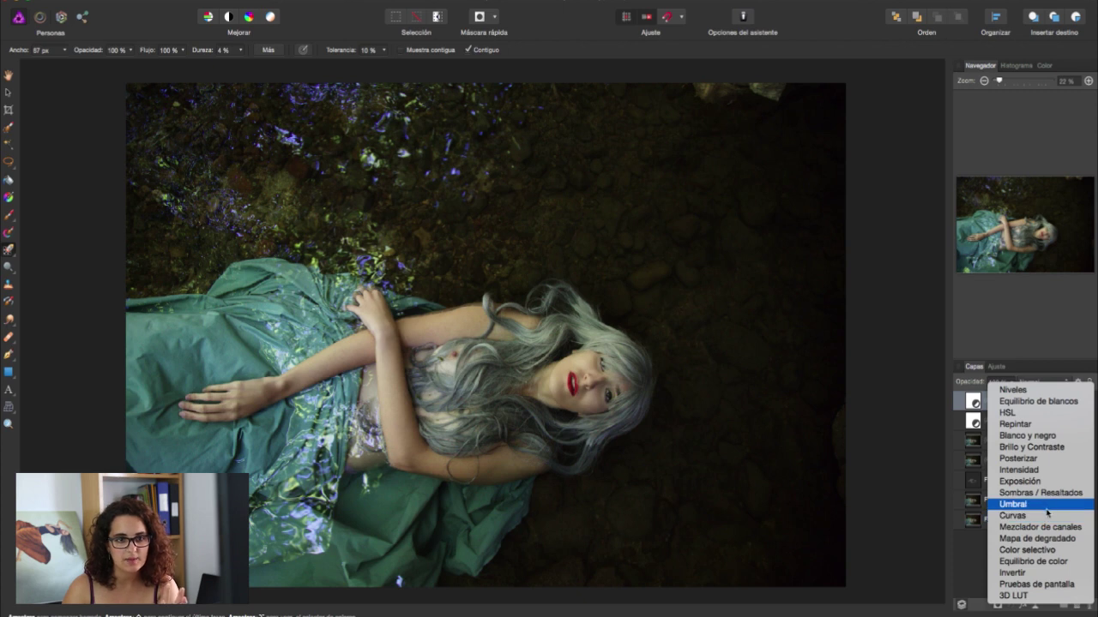
Add a Gradient Map and preview its Ultra Violet preset from the Adjustments panel
click(1040, 540)
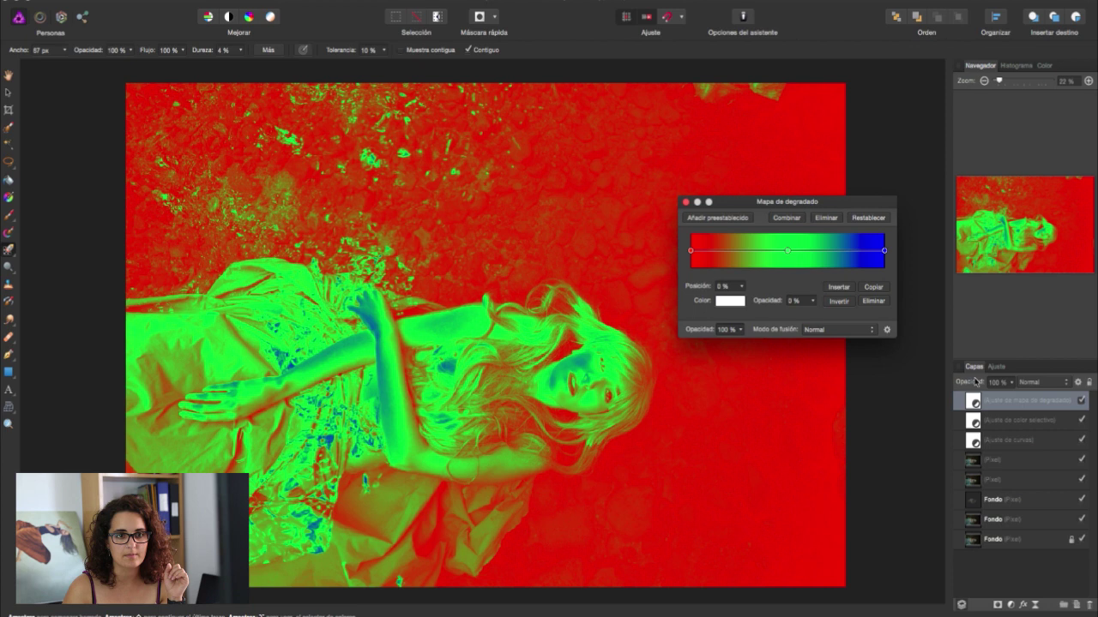
click(997, 367)
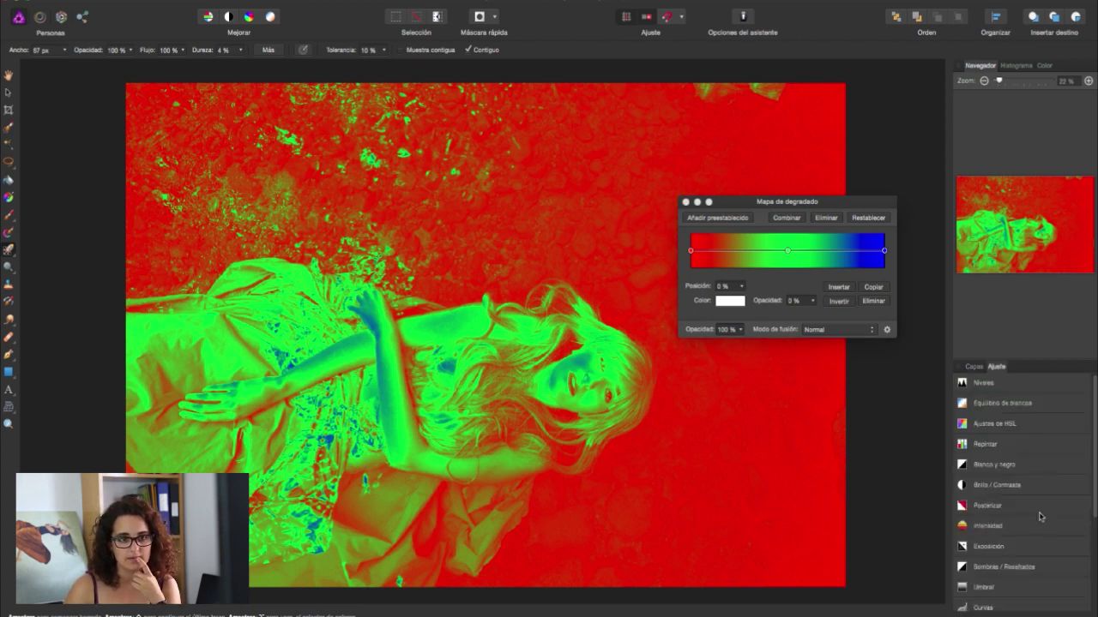
scroll(1094, 484, down, 5)
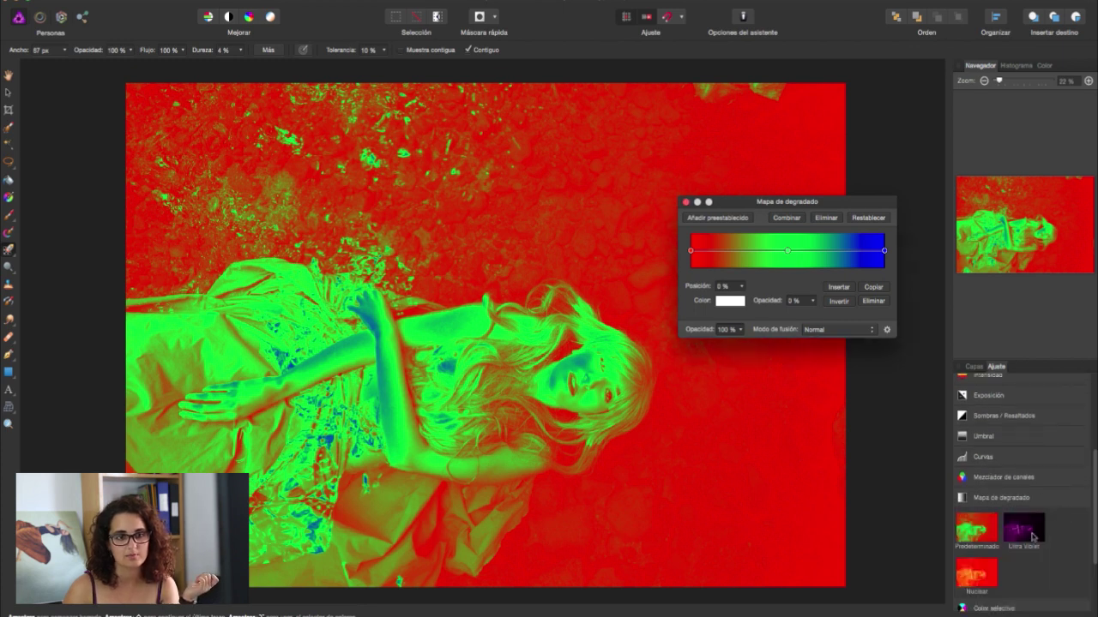
click(1027, 530)
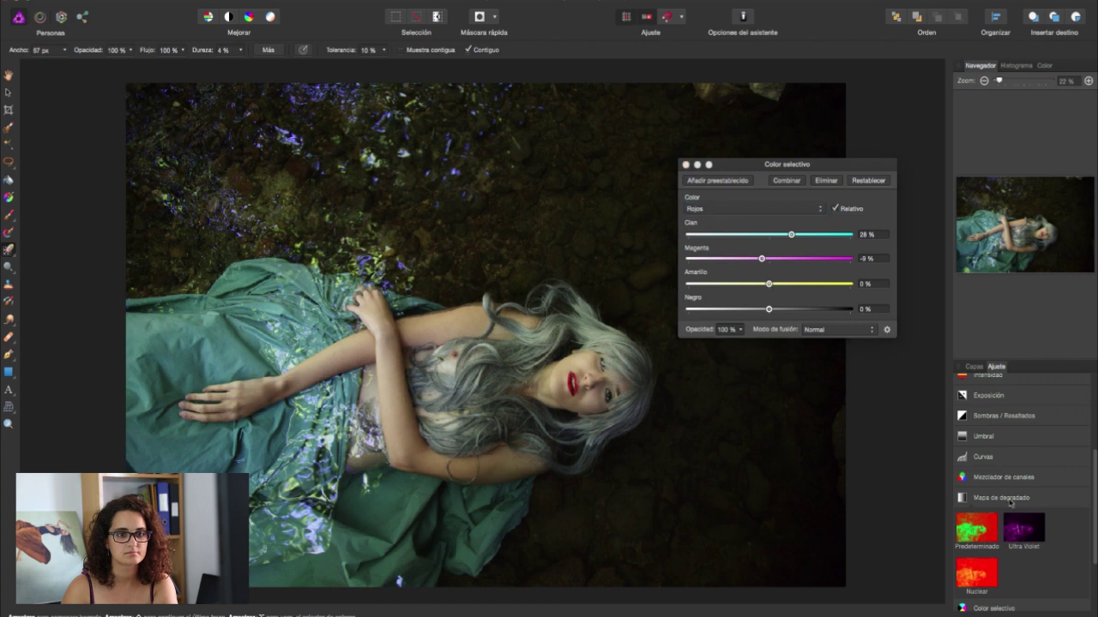
Add a default Gradient Map adjustment and remove its middle green stop
click(1010, 501)
click(1008, 502)
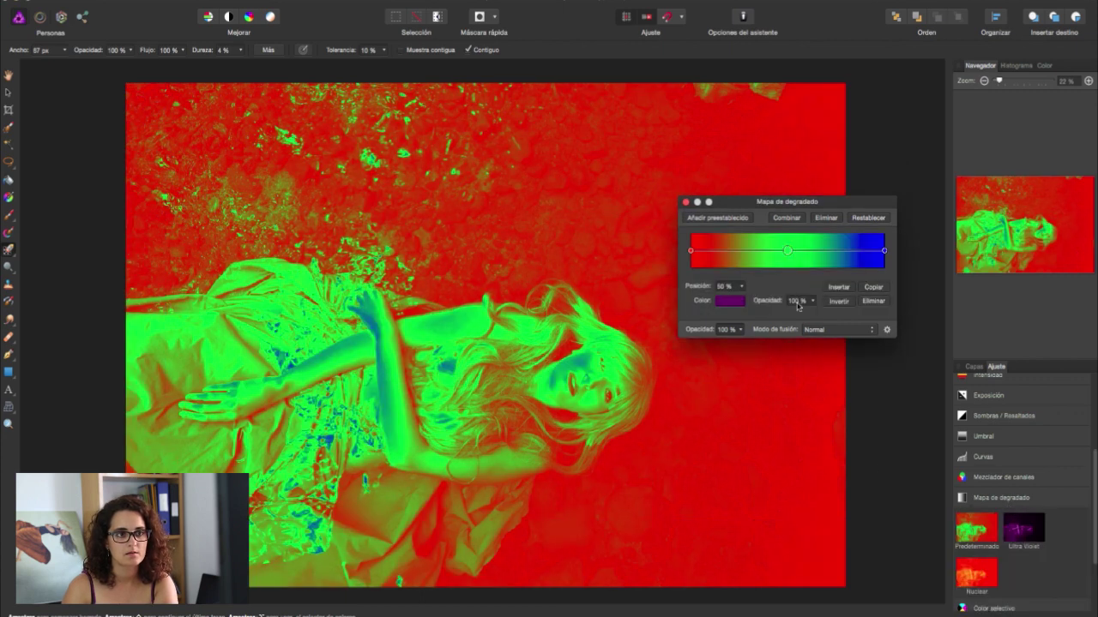
click(788, 252)
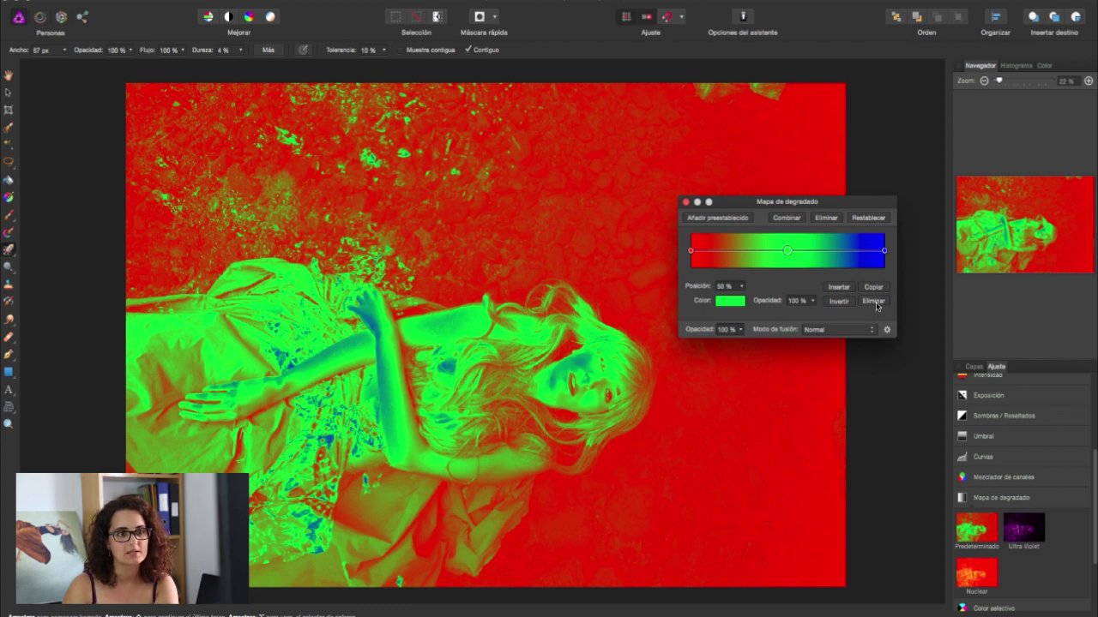
click(873, 301)
Make the gradient run from black on the left to white on the right, and name the preset 'Blanco y Negro'
click(884, 252)
click(730, 301)
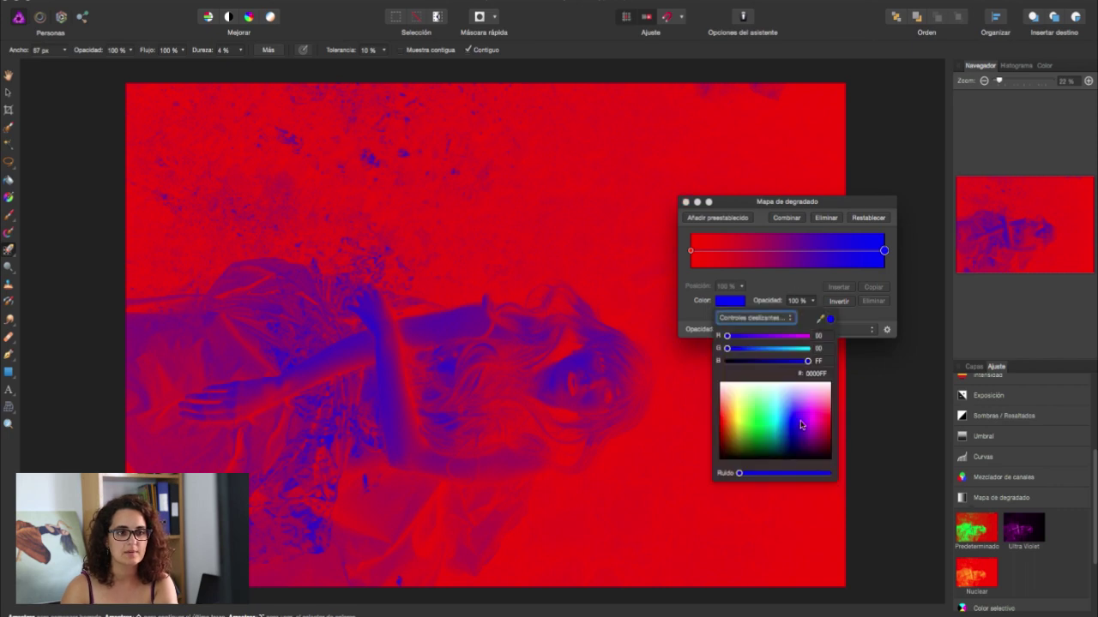
drag(813, 402, 722, 384)
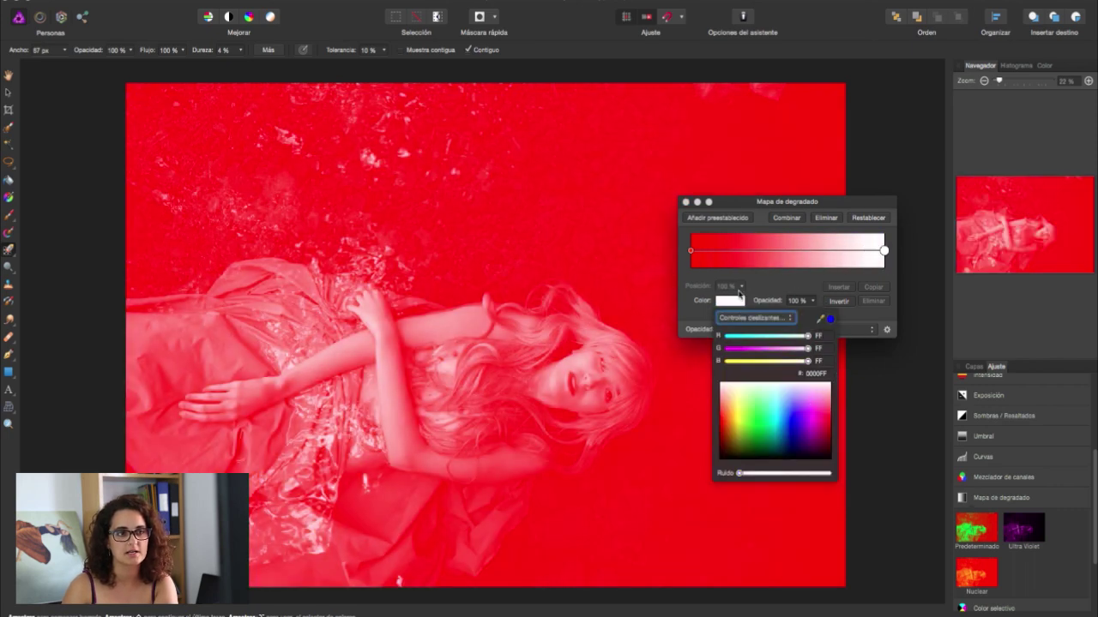
click(690, 251)
click(730, 300)
drag(749, 410, 705, 475)
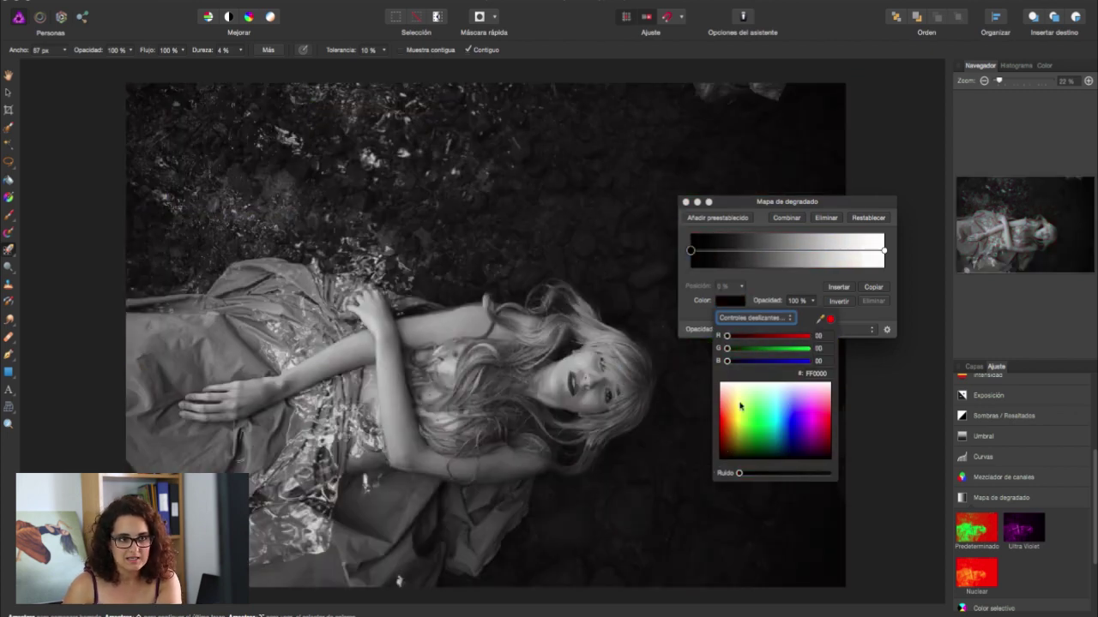
click(887, 321)
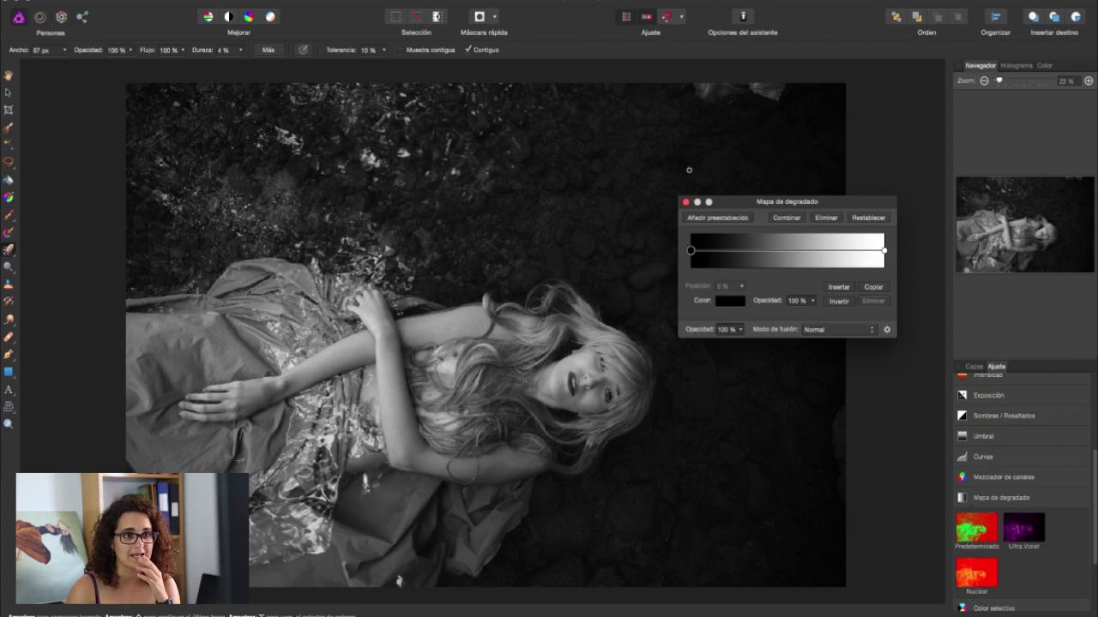
click(729, 218)
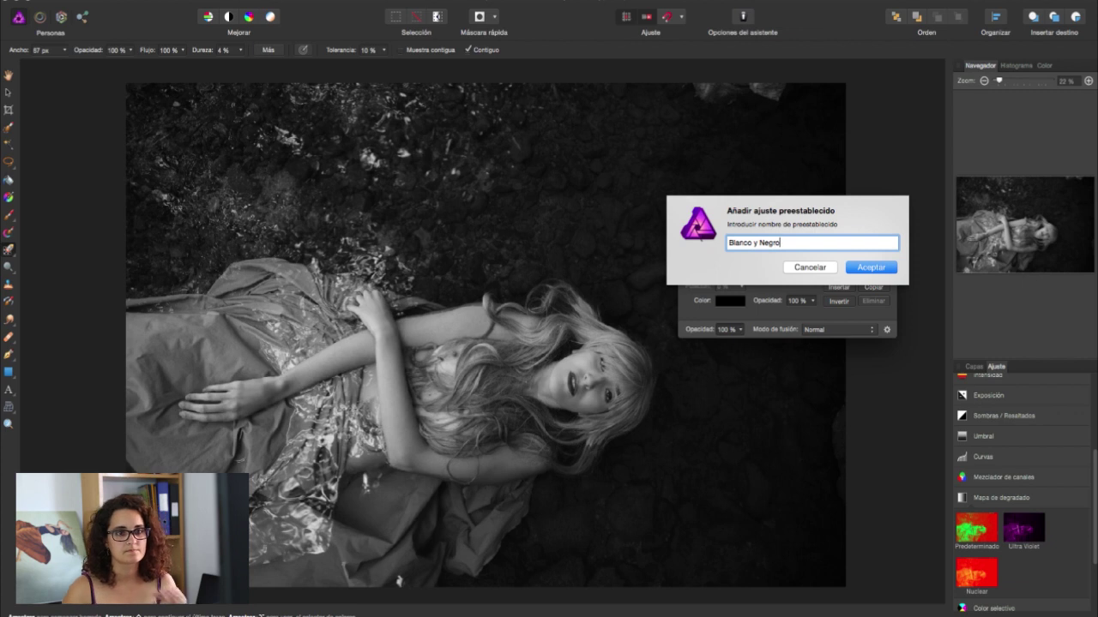
Save the 'Blanco y Negro' gradient map preset and close the Gradient Map settings
key(Return)
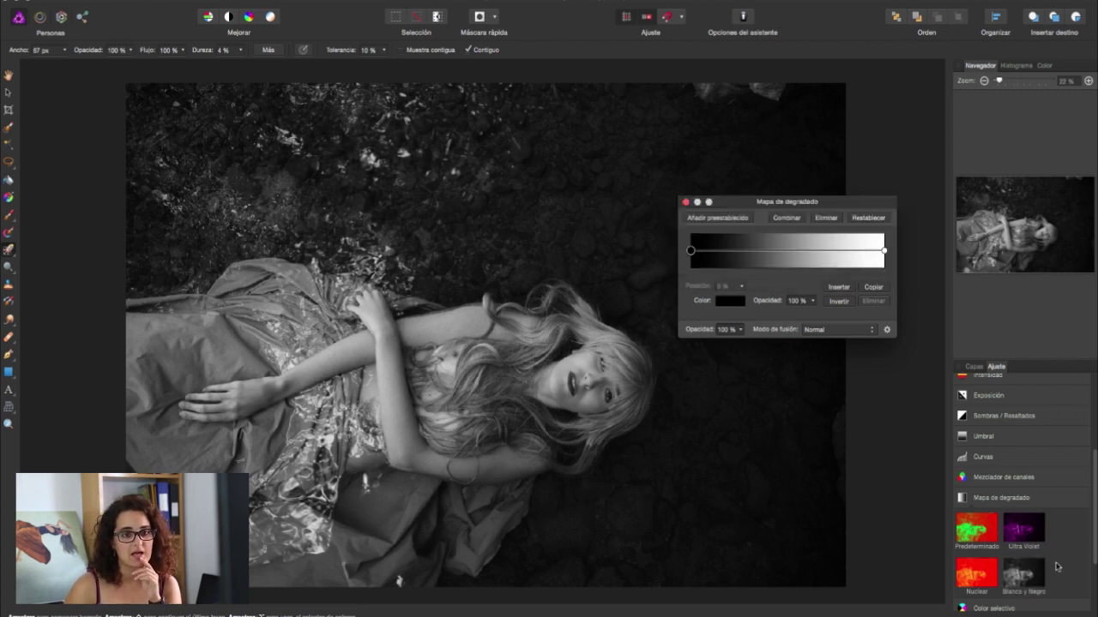
scroll(1003, 506, down, 3)
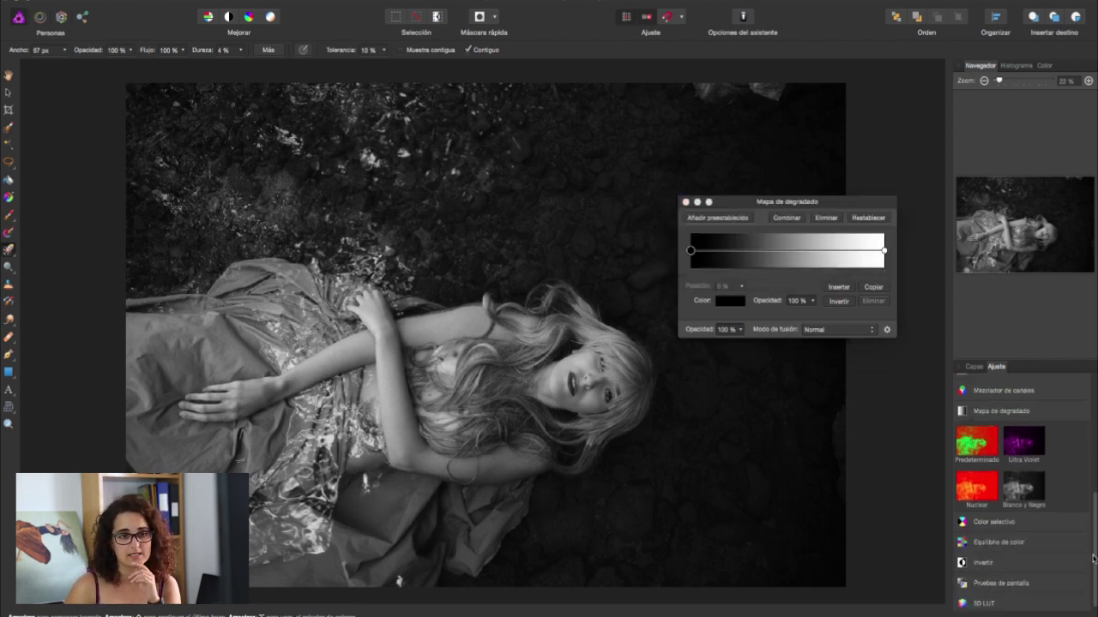
click(685, 202)
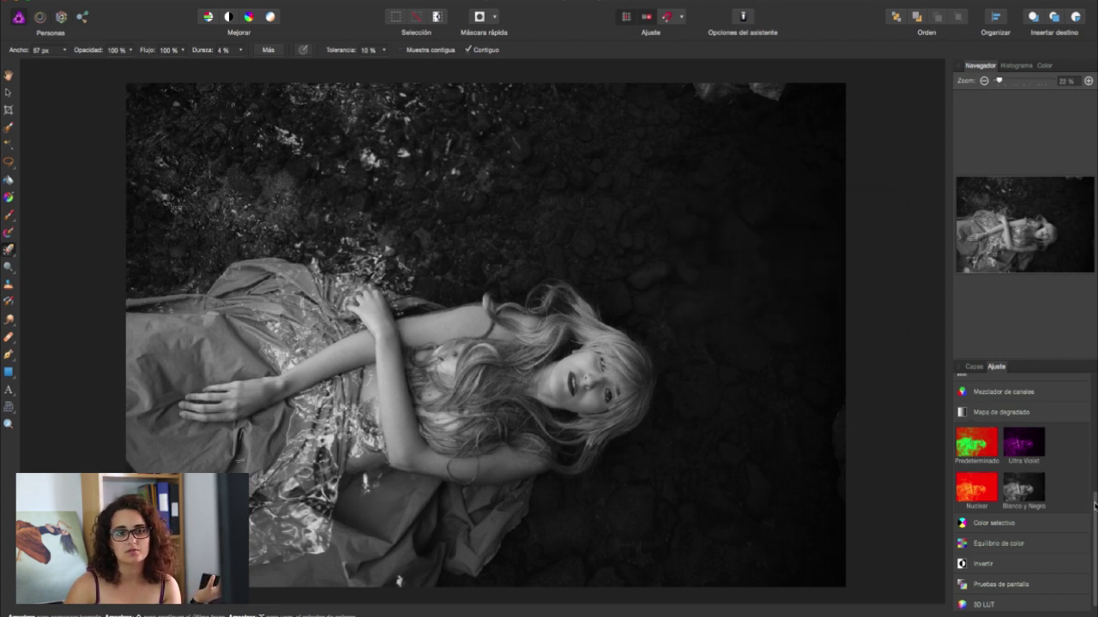
drag(1094, 506, 1095, 364)
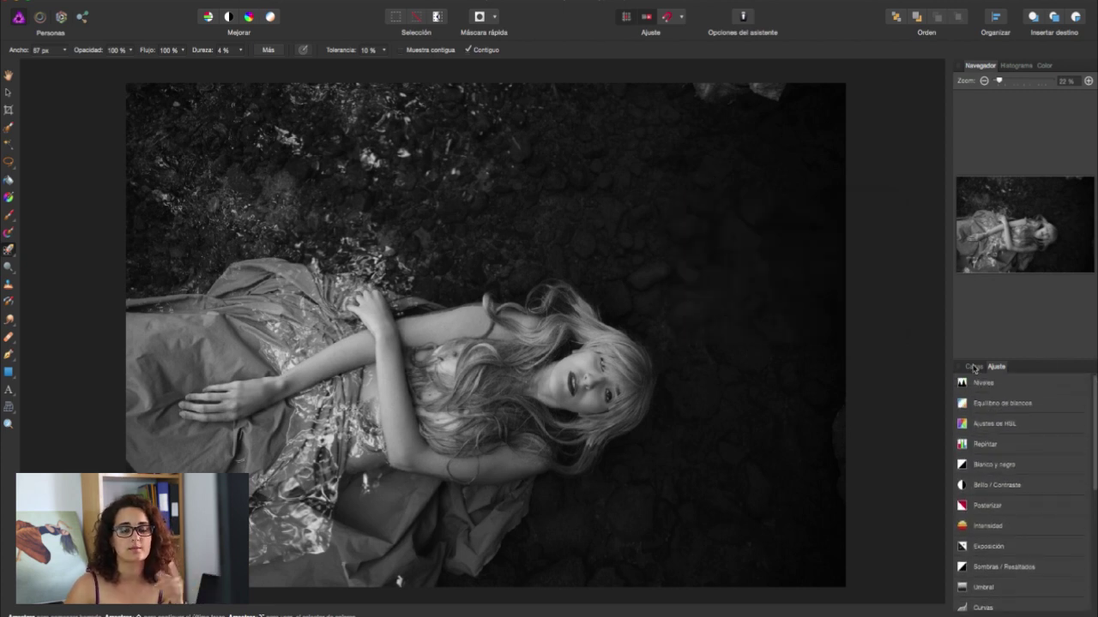
Change the gradient map layer's blend mode for a cool bluish look, then select the upper Pixel layer
click(974, 366)
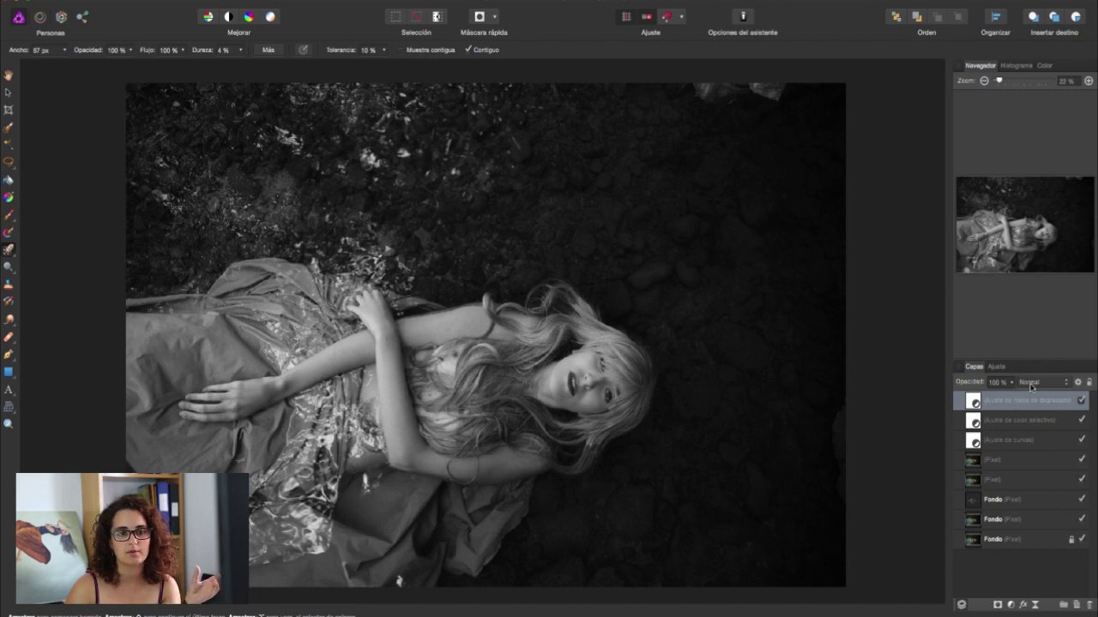
click(1030, 386)
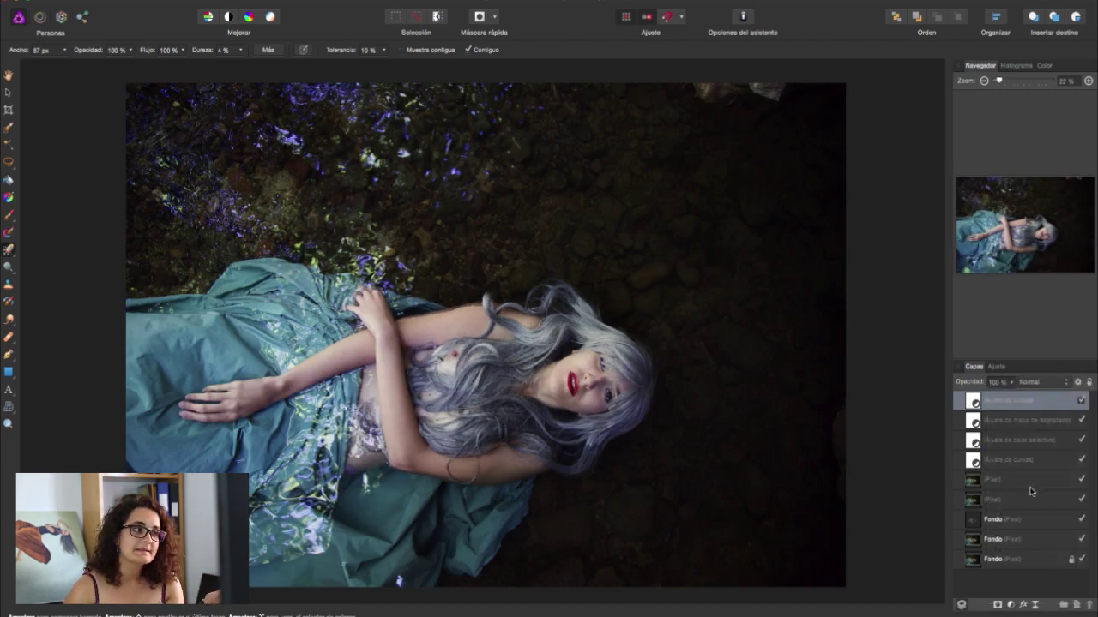
click(1029, 485)
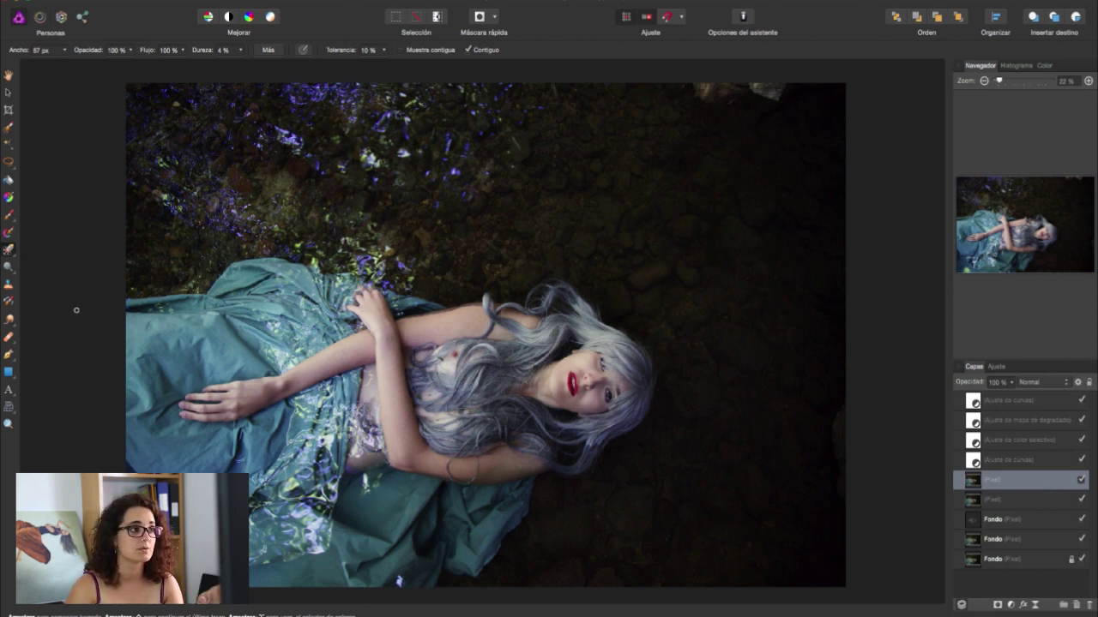
Crop the portrait's right edge inward, rotate it slightly to straighten, and apply the crop
click(11, 110)
mouse_move(847, 335)
mouse_down()
mouse_move(835, 337)
mouse_move(844, 337)
mouse_up()
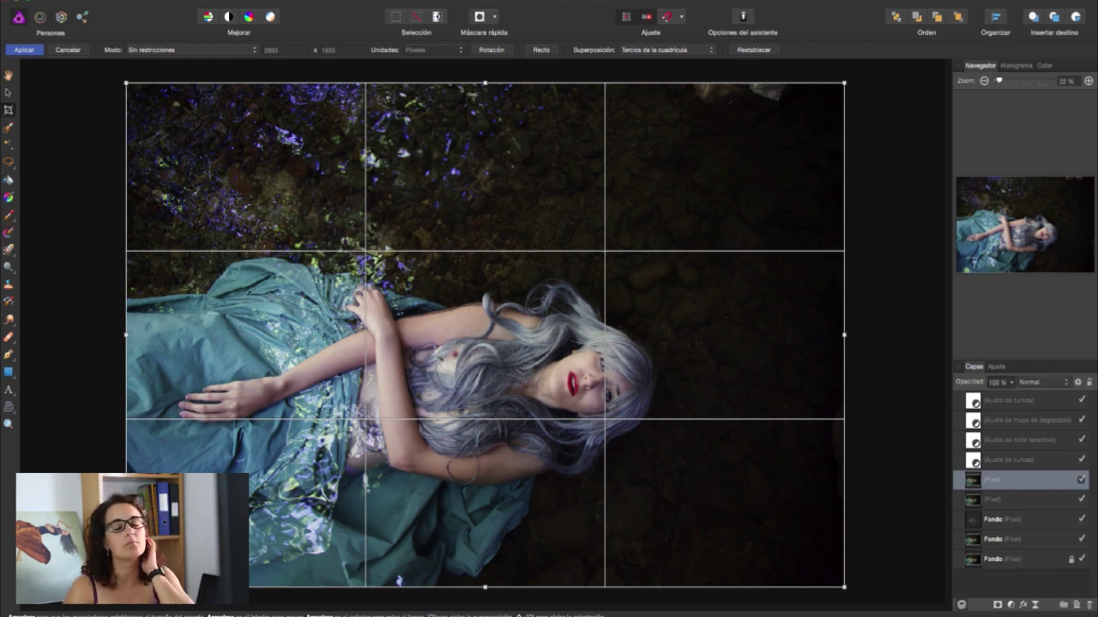
drag(474, 101, 485, 83)
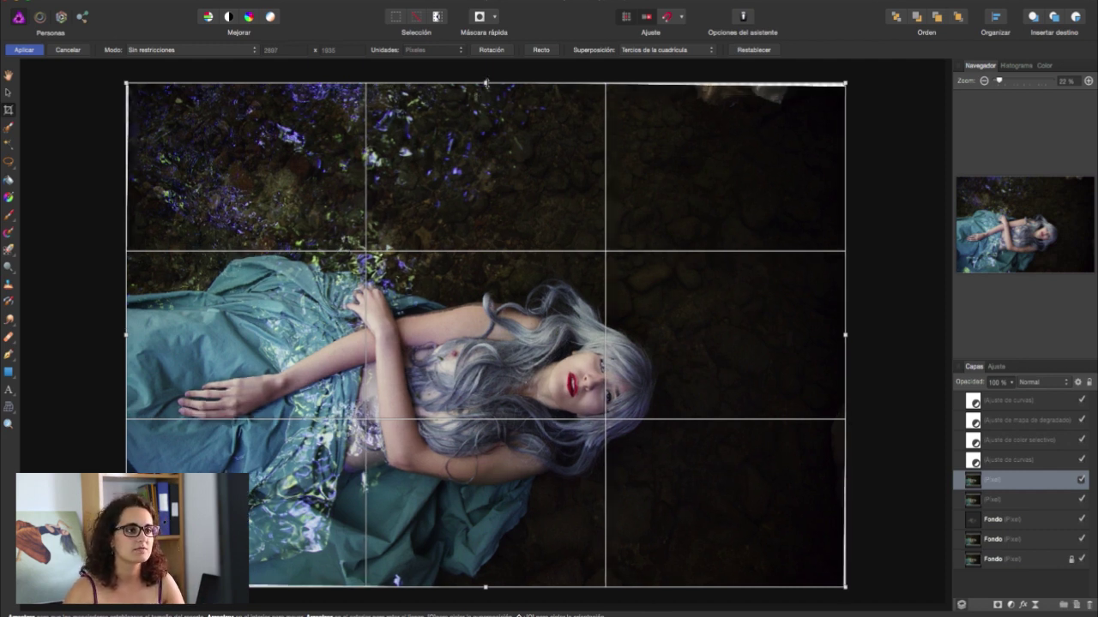
click(17, 302)
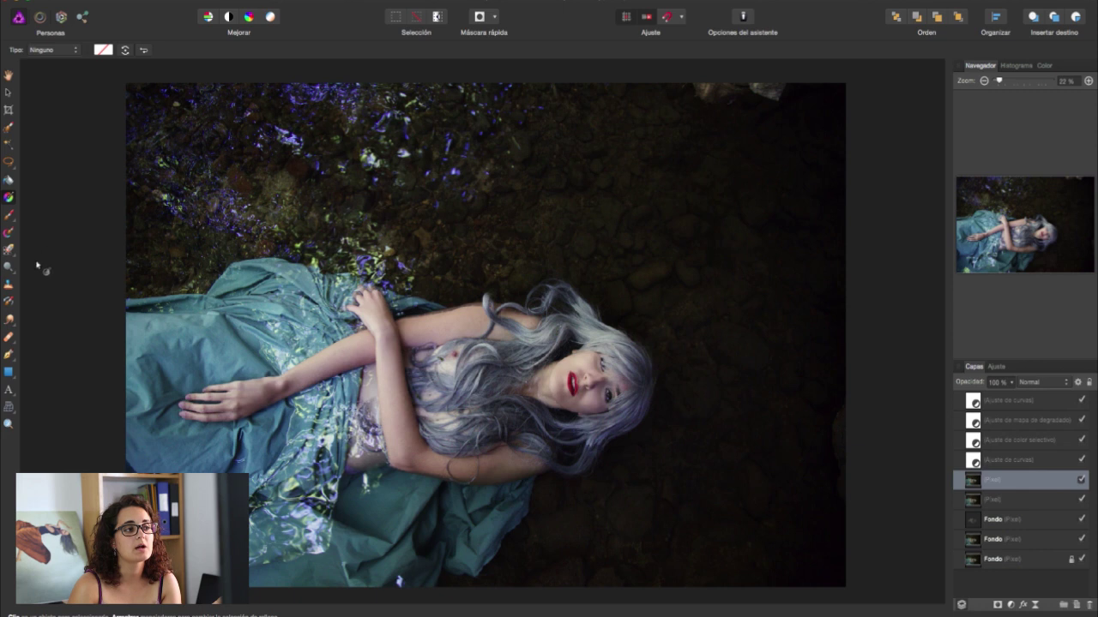
Choose the Burn Brush and check its settings: 84 px, 25% opacity, midtones range
drag(9, 271, 27, 268)
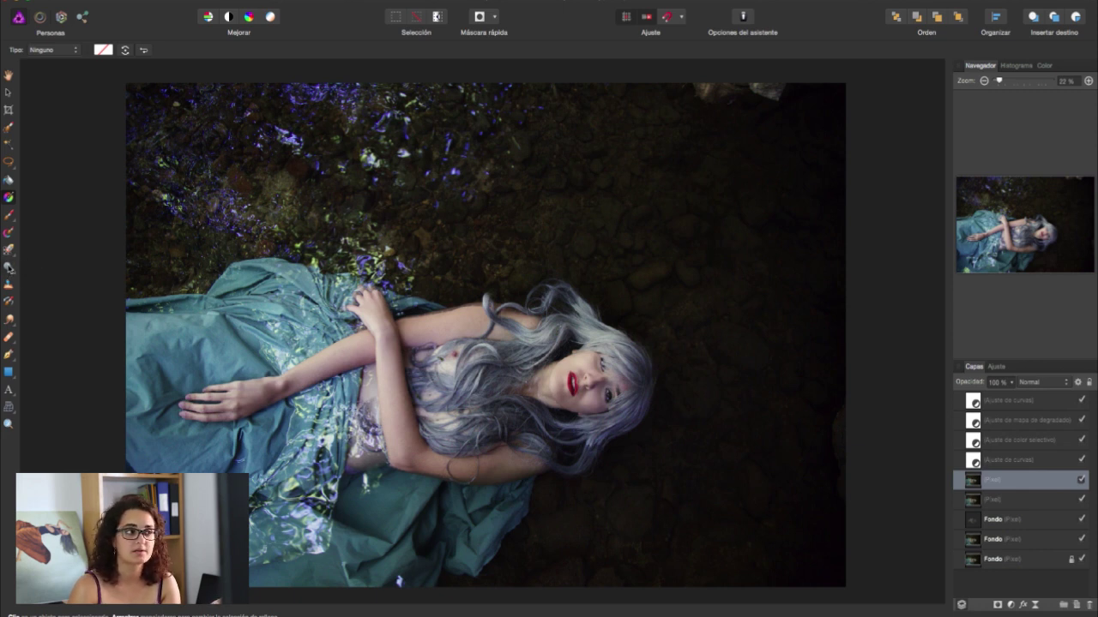
click(8, 268)
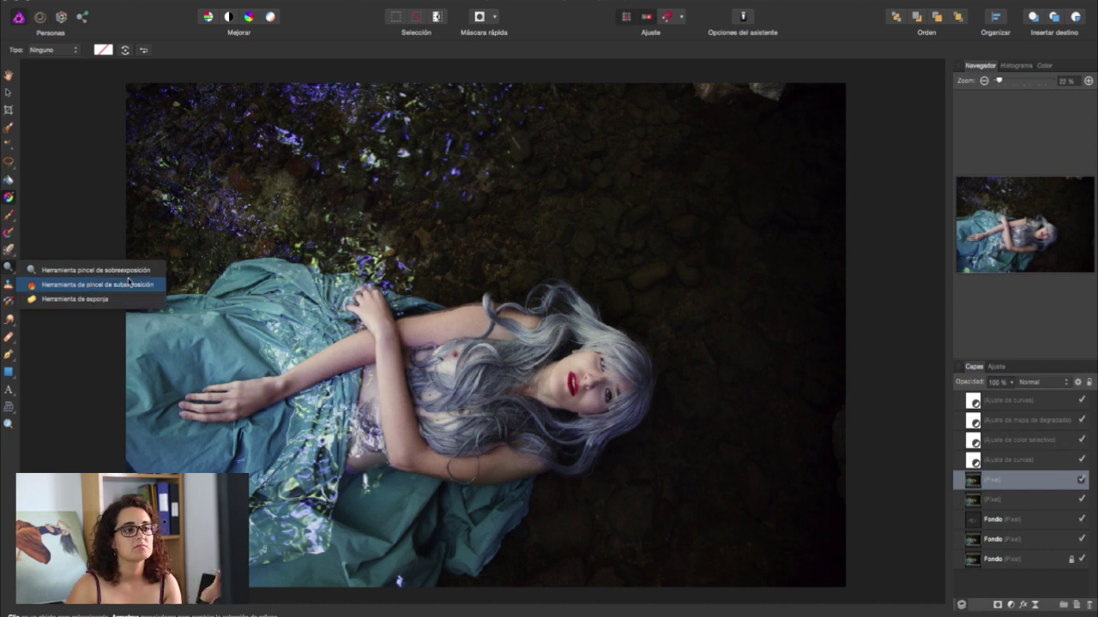
click(125, 285)
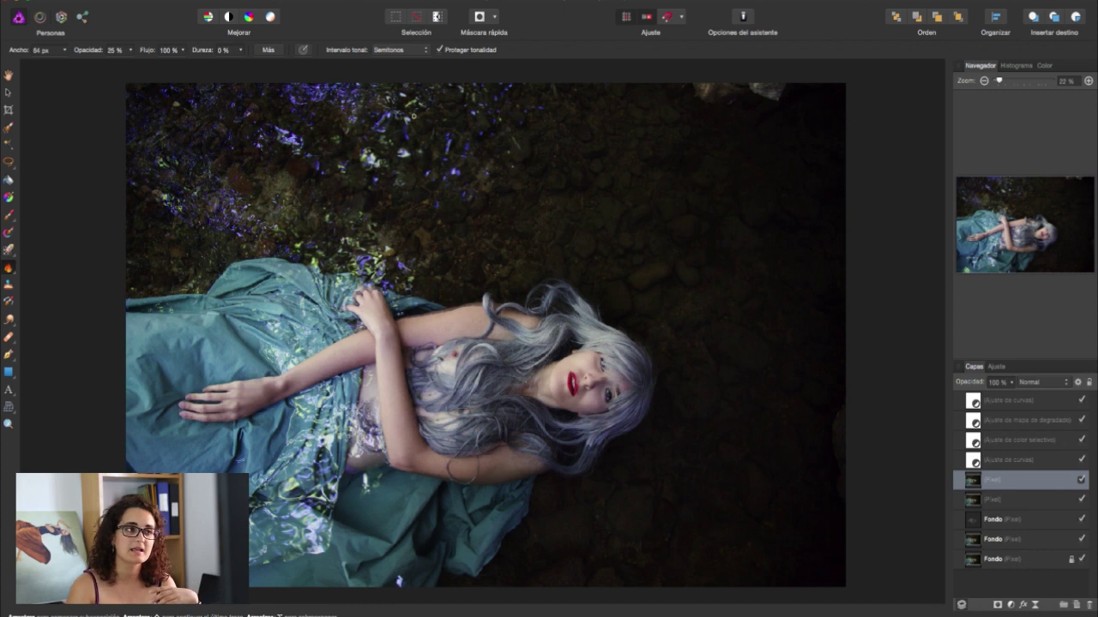
click(267, 52)
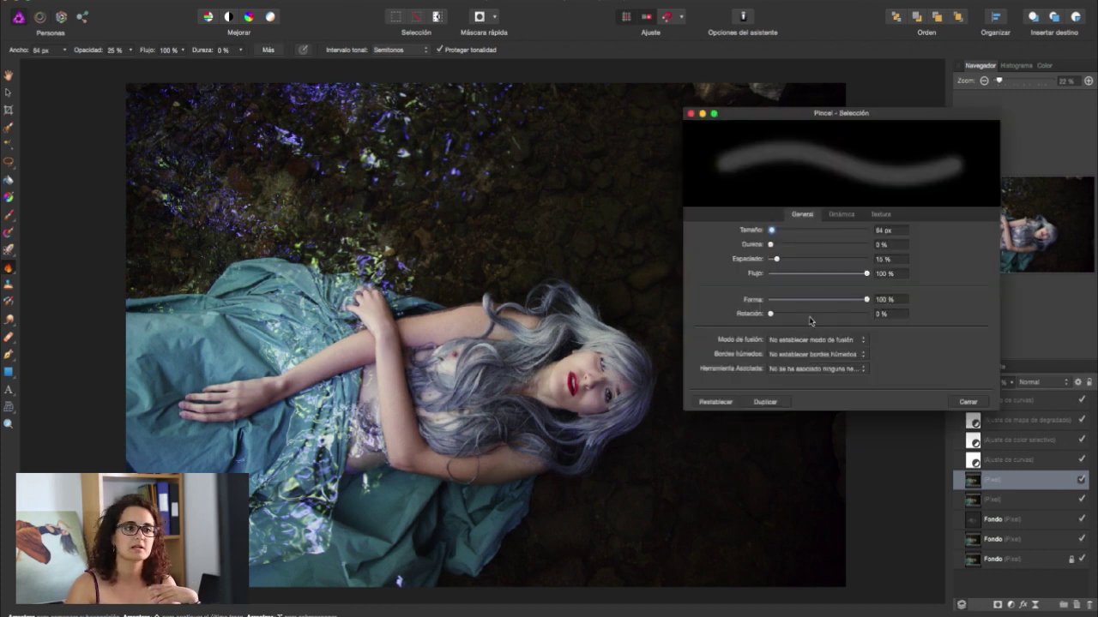
click(692, 114)
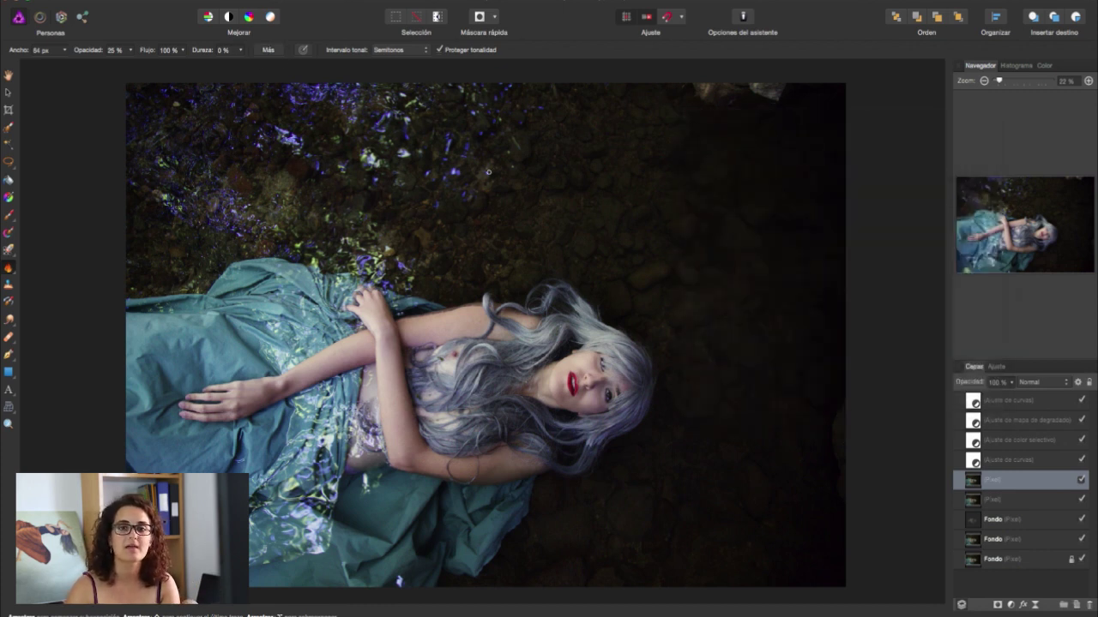